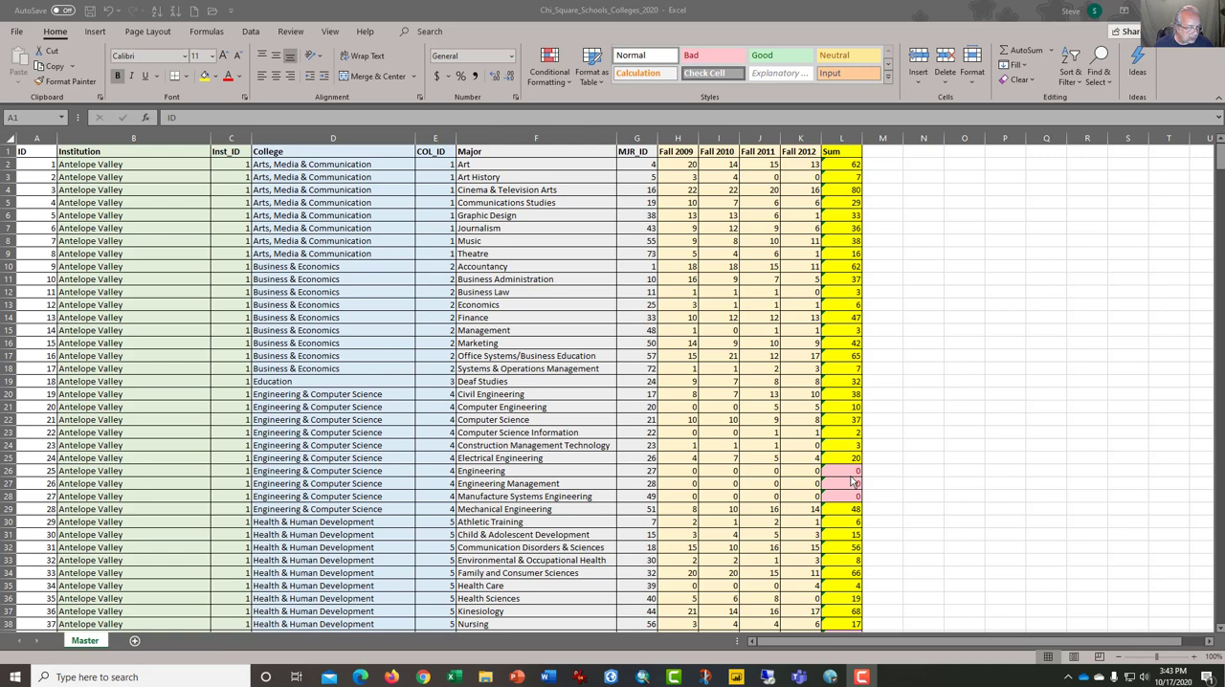
- Create a PivotTable on a new worksheet from the Master sheet's data range A1:L667
{"action": "left_click", "coordinate": [923, 432]}
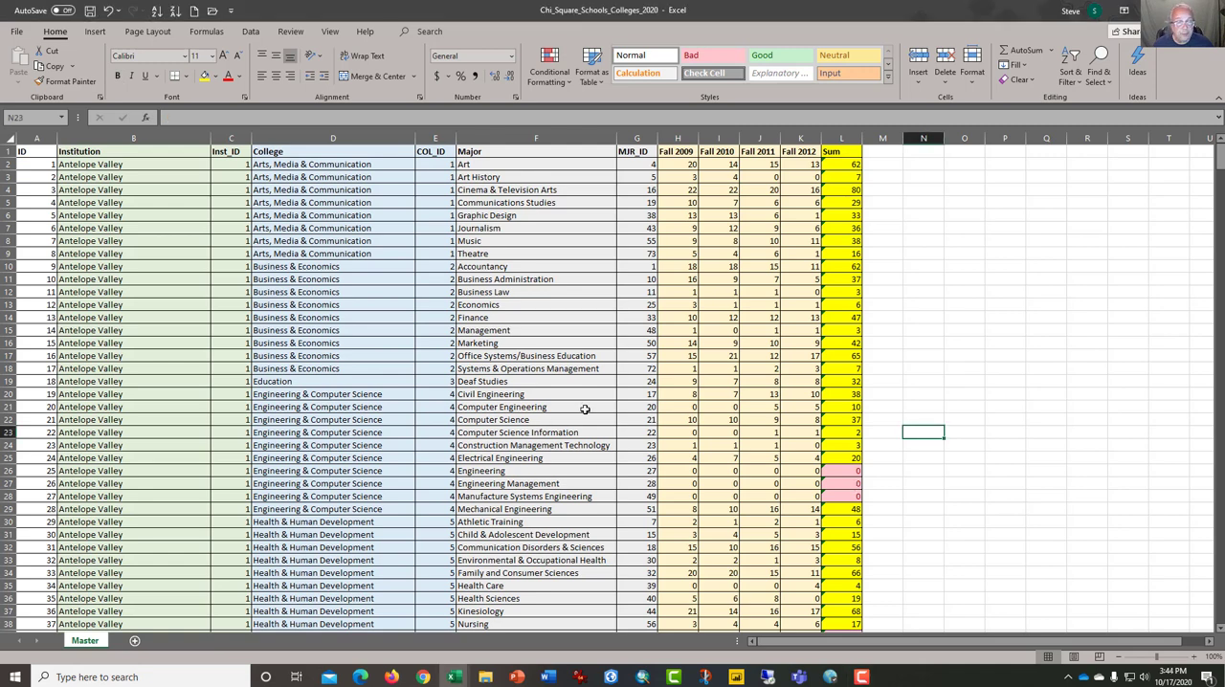
{"action": "left_click", "coordinate": [434, 281]}
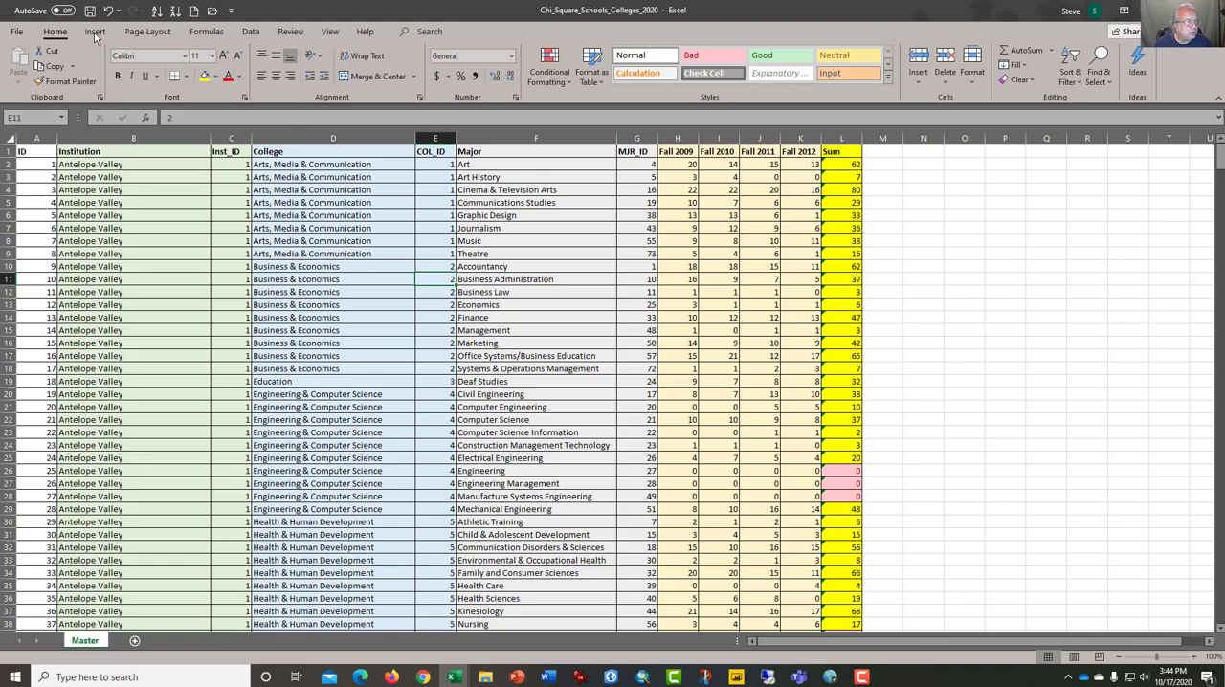
{"action": "left_click", "coordinate": [153, 189]}
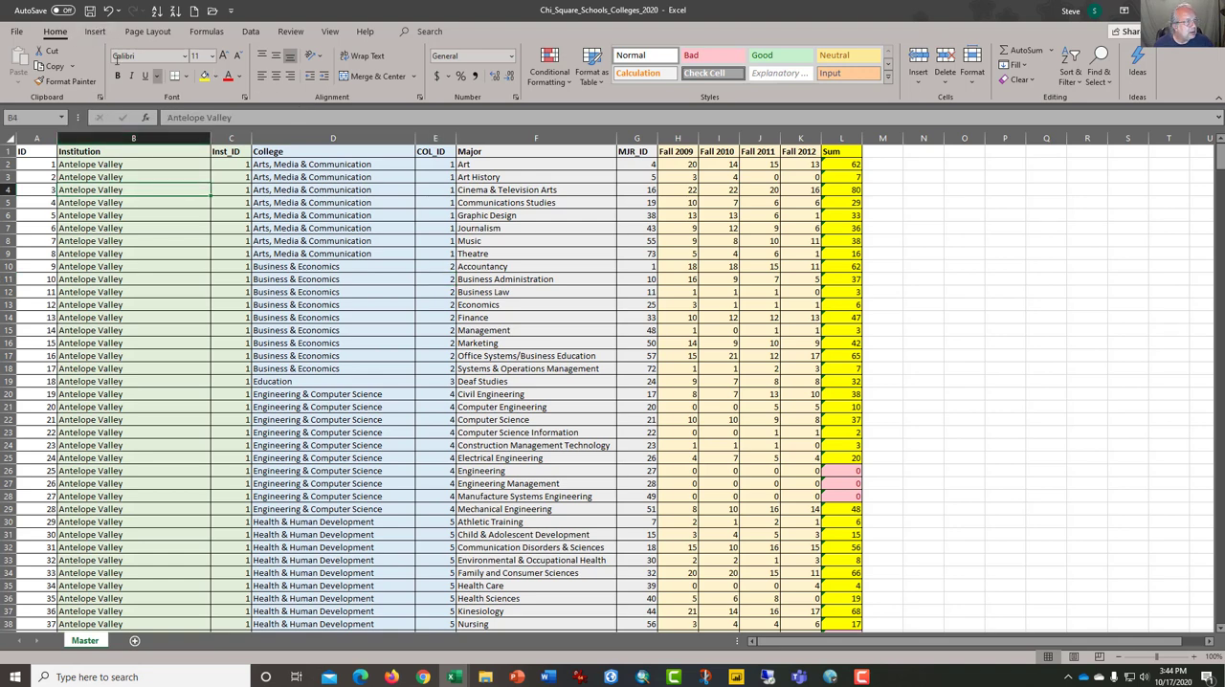
{"action": "left_click", "coordinate": [98, 32]}
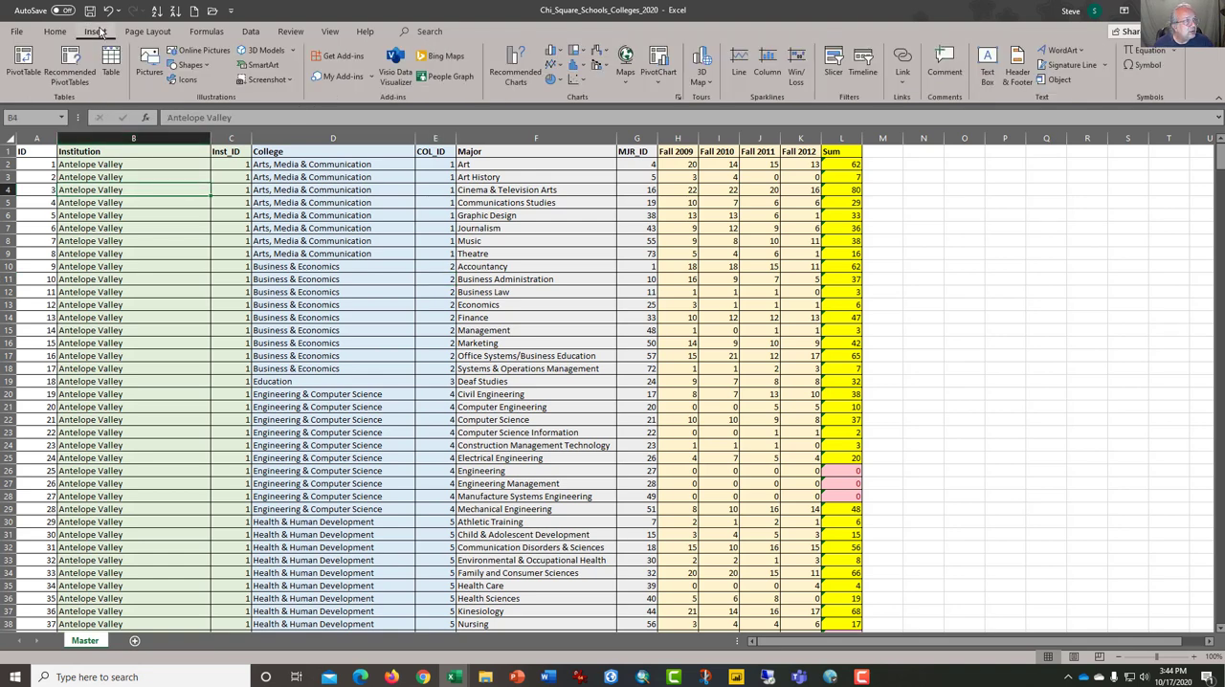
{"action": "left_click", "coordinate": [23, 63]}
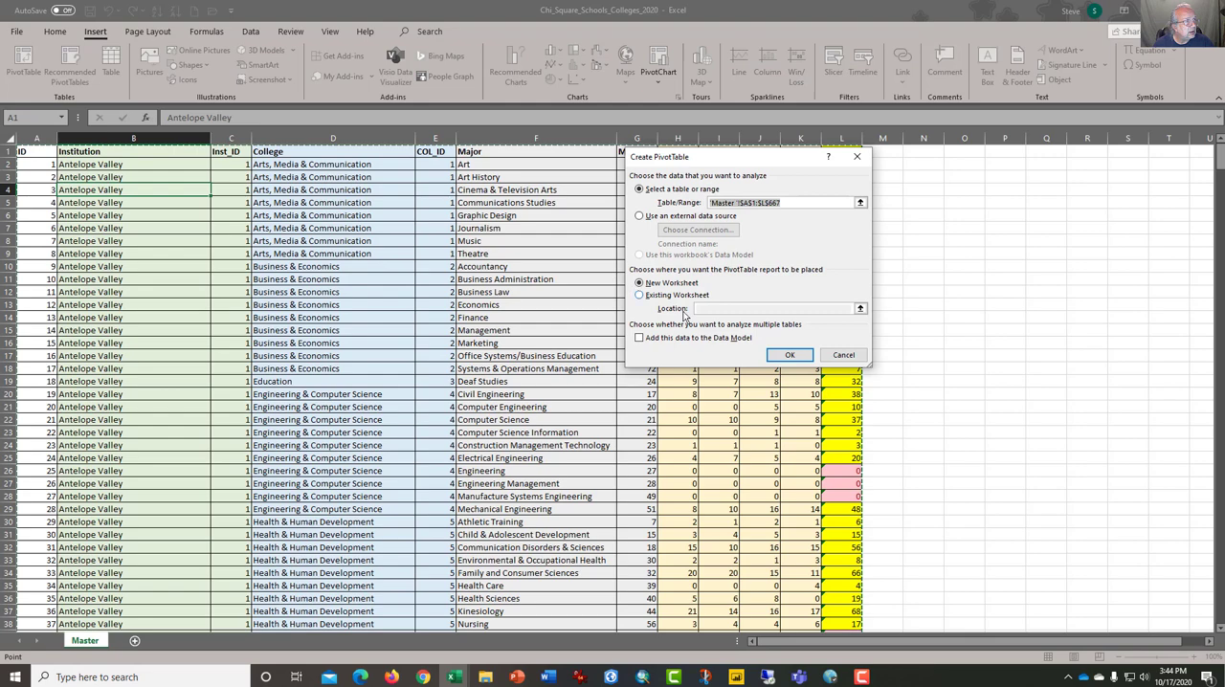
{"action": "left_click", "coordinate": [790, 354]}
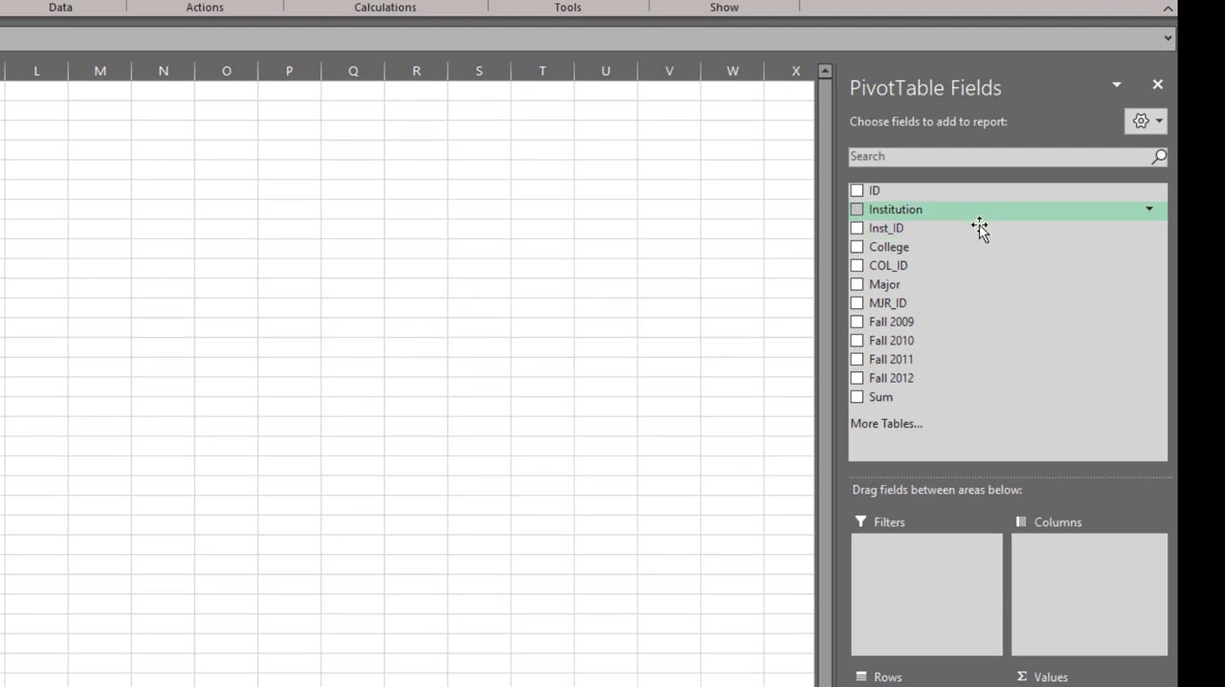
- Lay out the PivotTable with Major as the rows and Institution as the columns
{"action": "left_click_drag", "start_coordinate": [946, 247], "coordinate": [925, 278]}
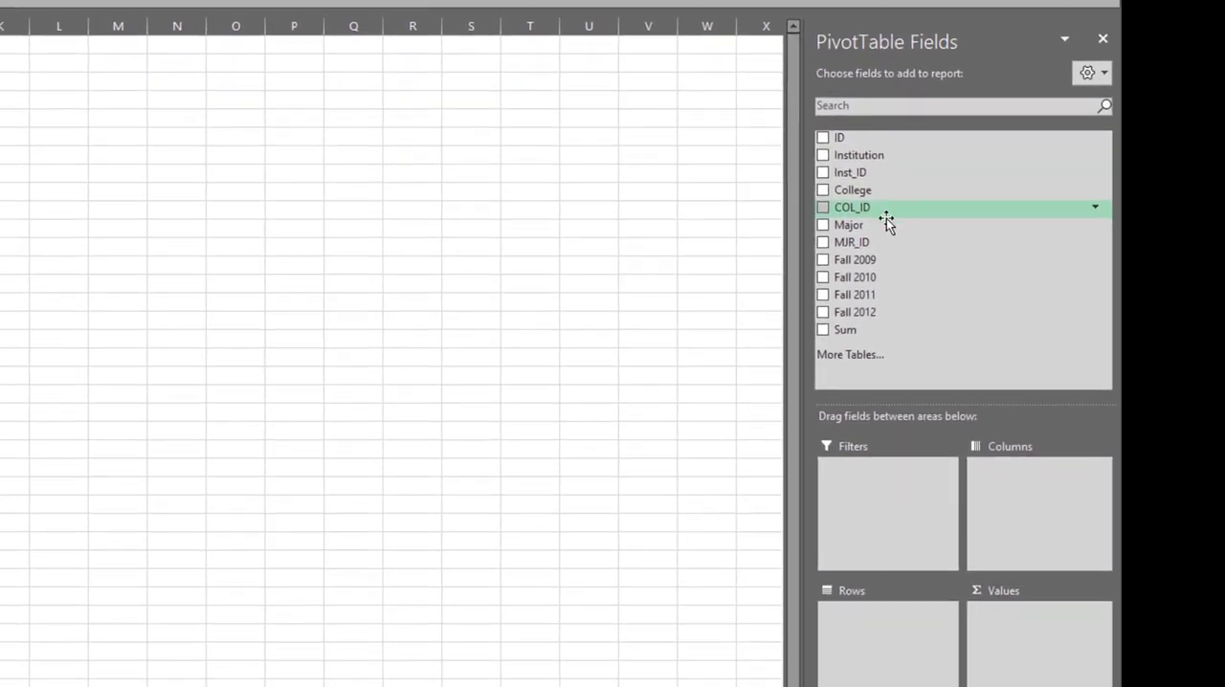
{"action": "left_click_drag", "start_coordinate": [886, 227], "coordinate": [864, 599]}
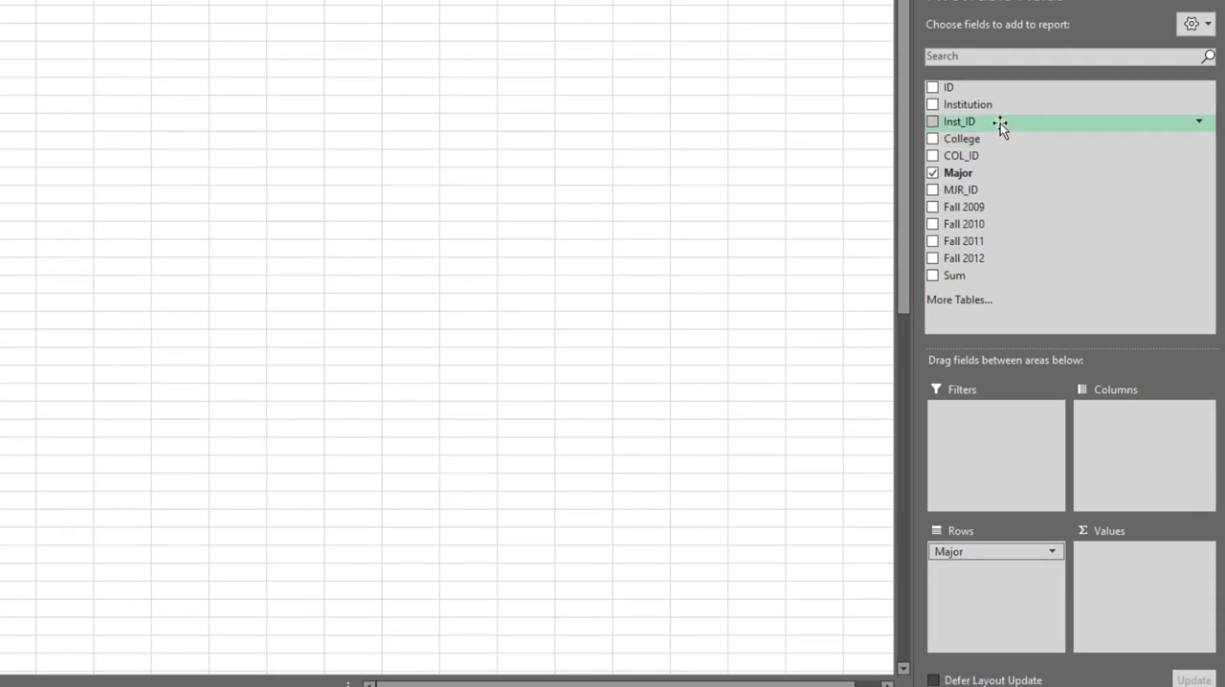
{"action": "left_click_drag", "start_coordinate": [1000, 124], "coordinate": [1099, 418]}
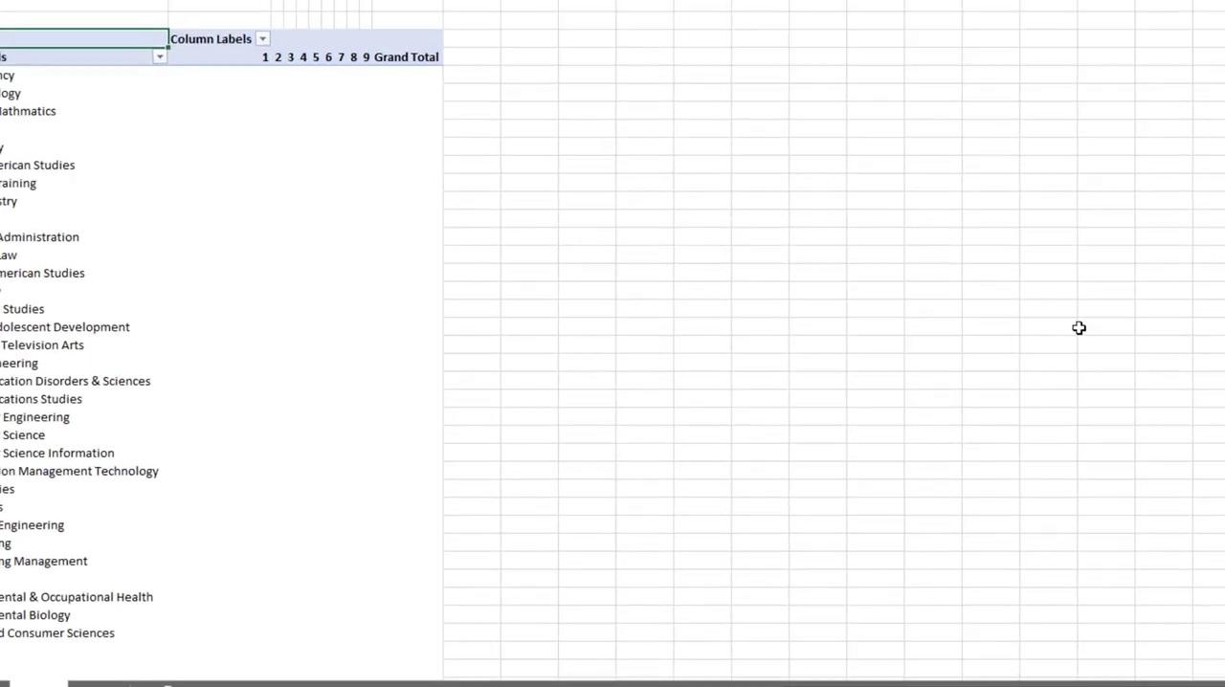
{"action": "left_click", "coordinate": [1000, 139]}
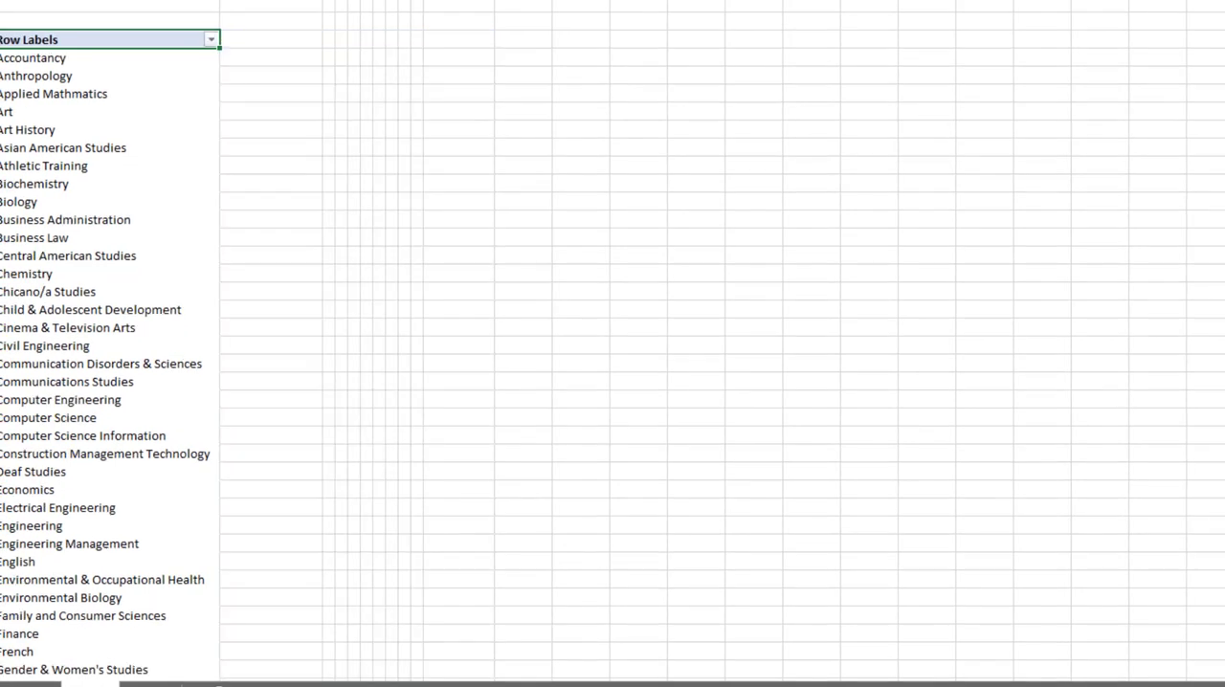
{"action": "left_click_drag", "start_coordinate": [1033, 123], "coordinate": [1088, 469]}
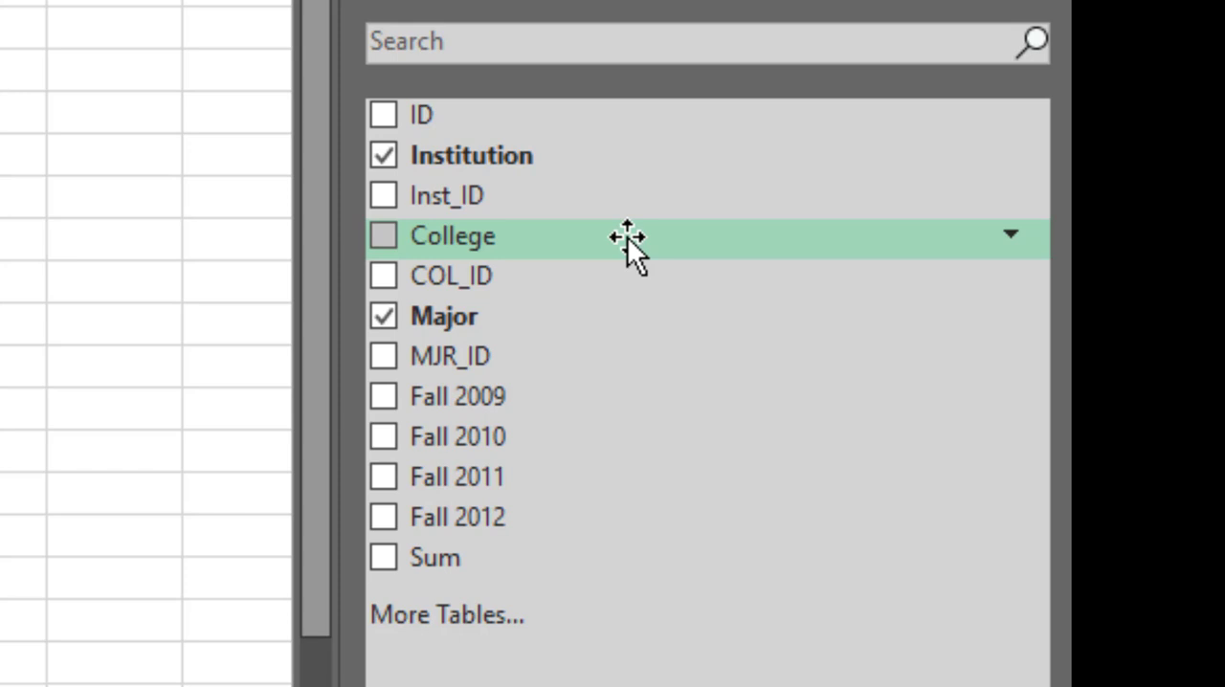
- Filter the College field to include only Social & Behavioral Sciences
{"action": "left_click", "coordinate": [1011, 235]}
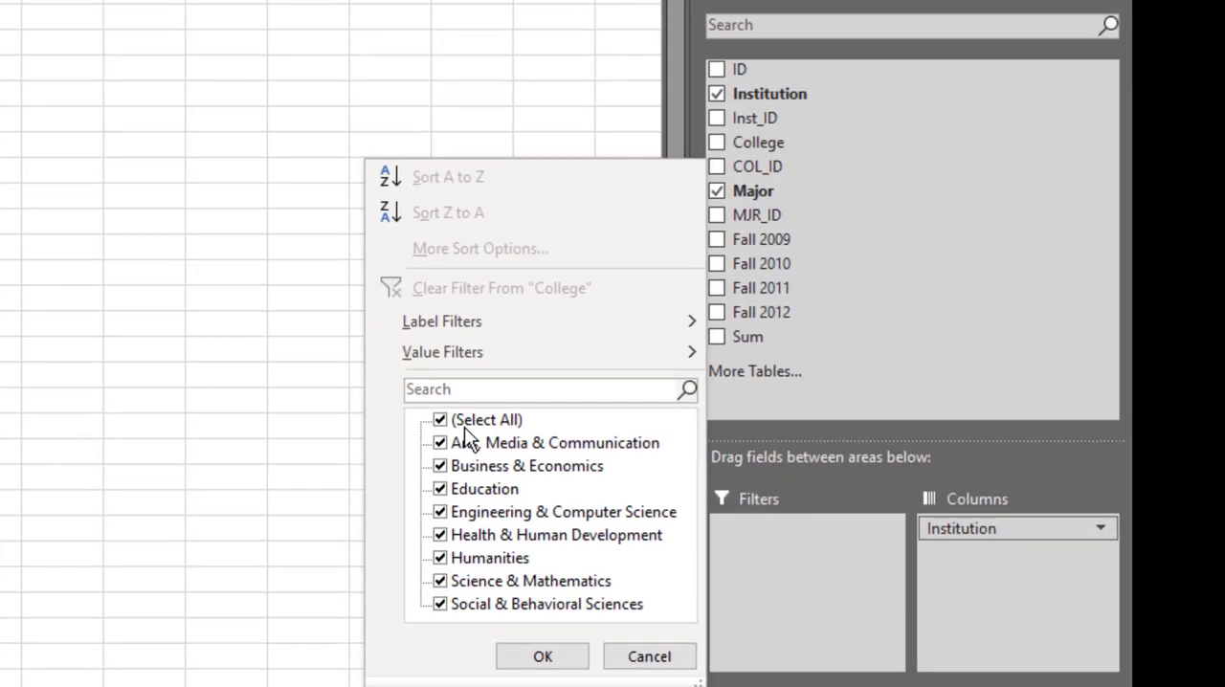
{"action": "left_click", "coordinate": [440, 420]}
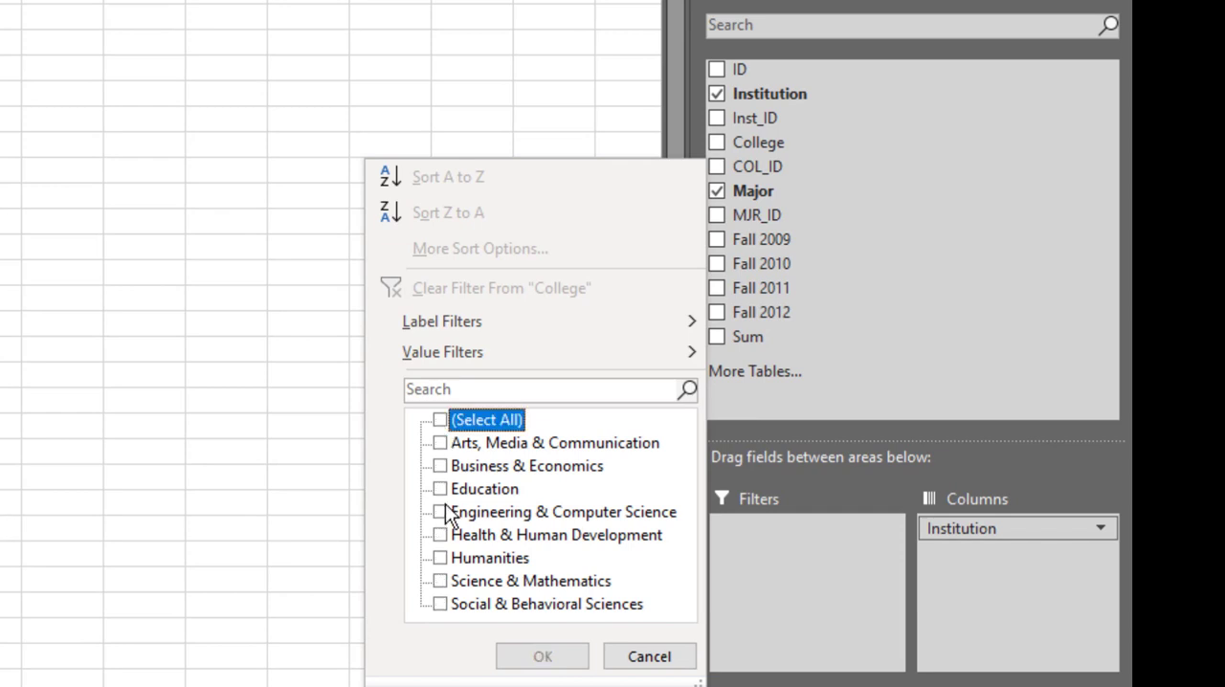
{"action": "left_click", "coordinate": [440, 581]}
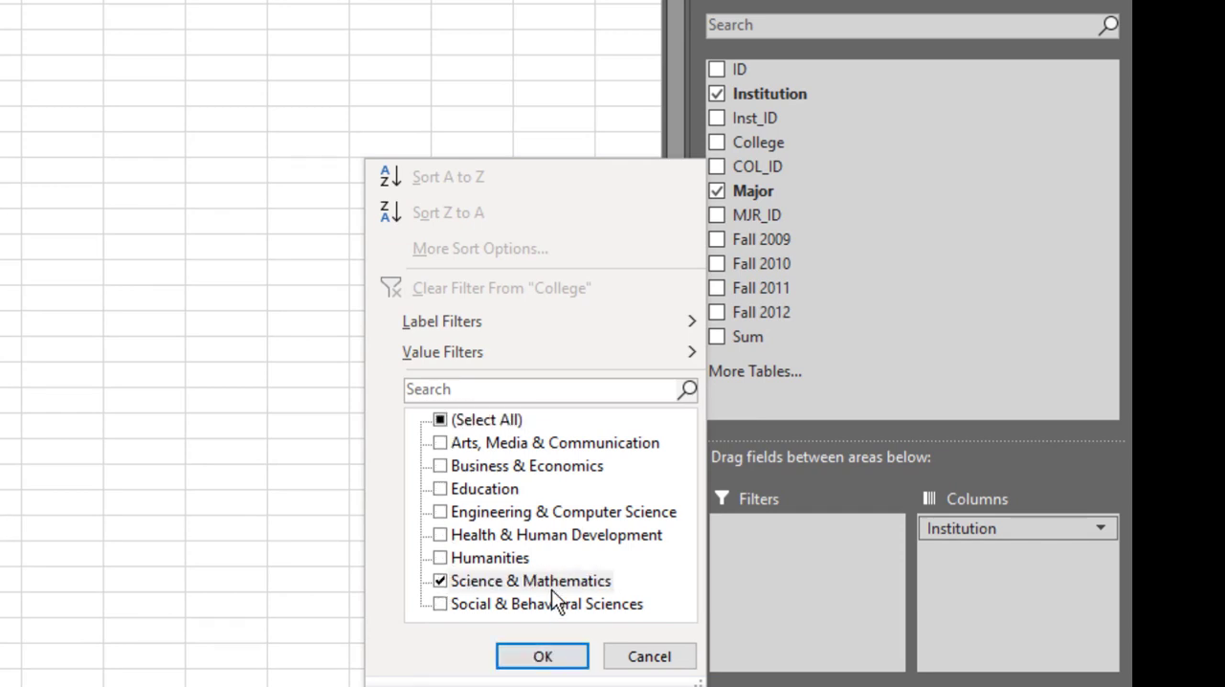
{"action": "left_click", "coordinate": [440, 603]}
{"action": "left_click", "coordinate": [439, 581]}
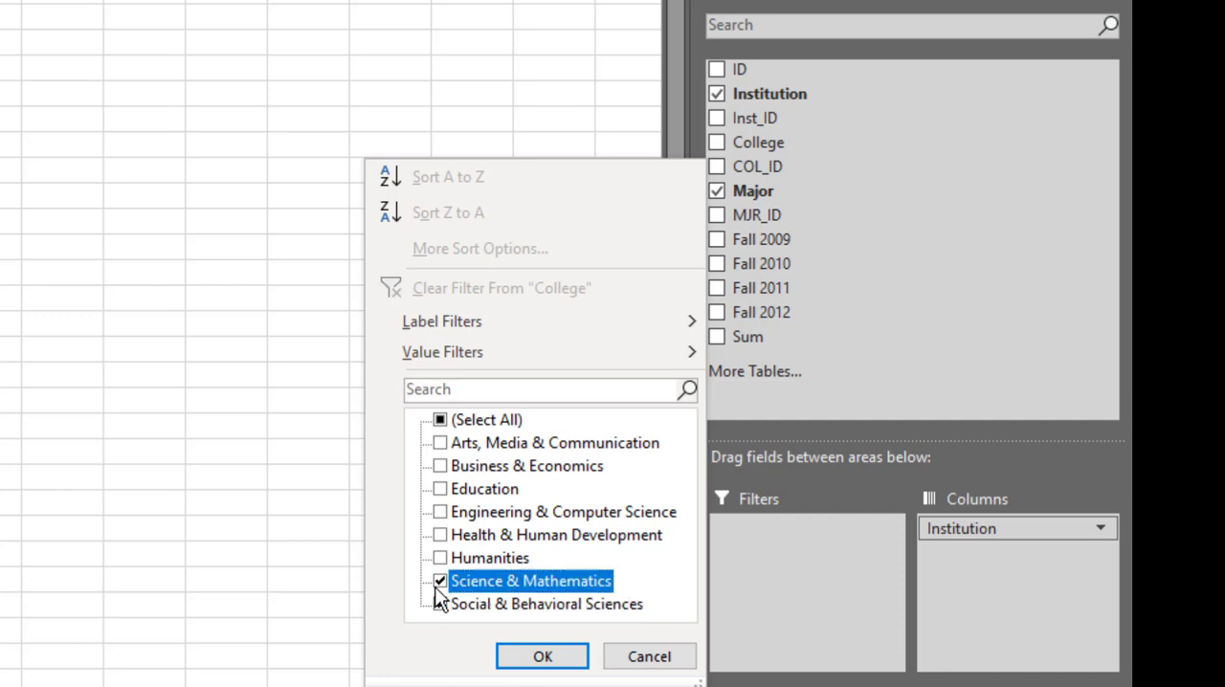
{"action": "left_click", "coordinate": [553, 654]}
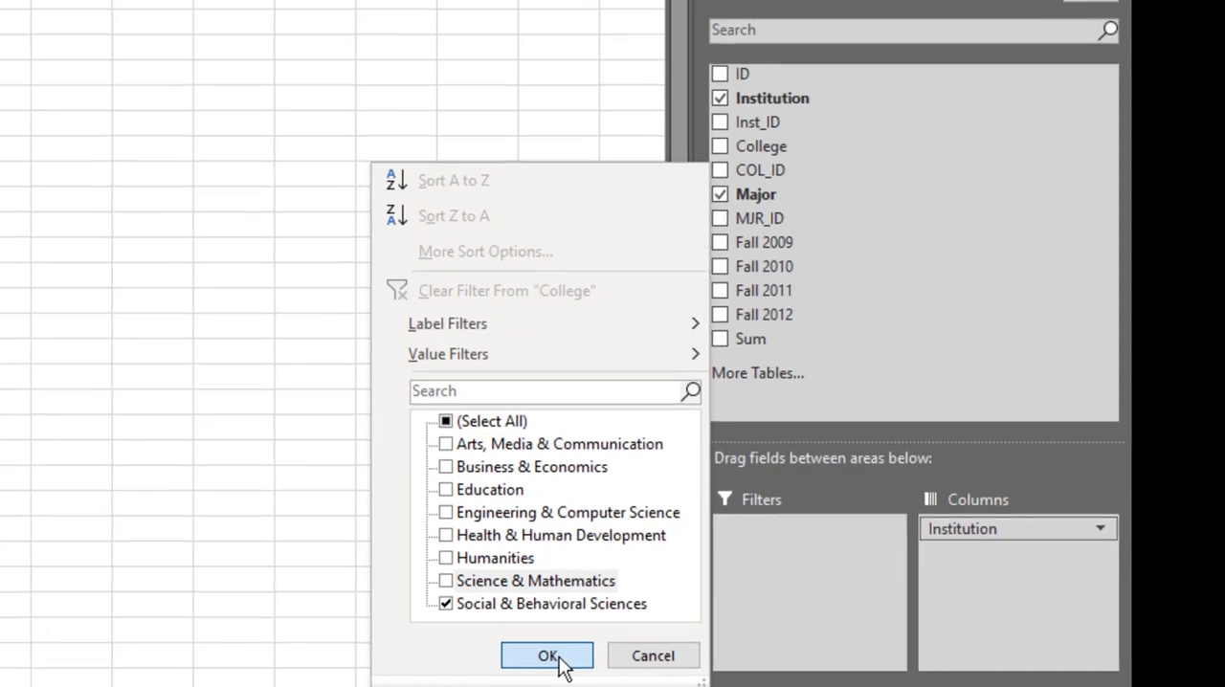
{"action": "left_click", "coordinate": [553, 659]}
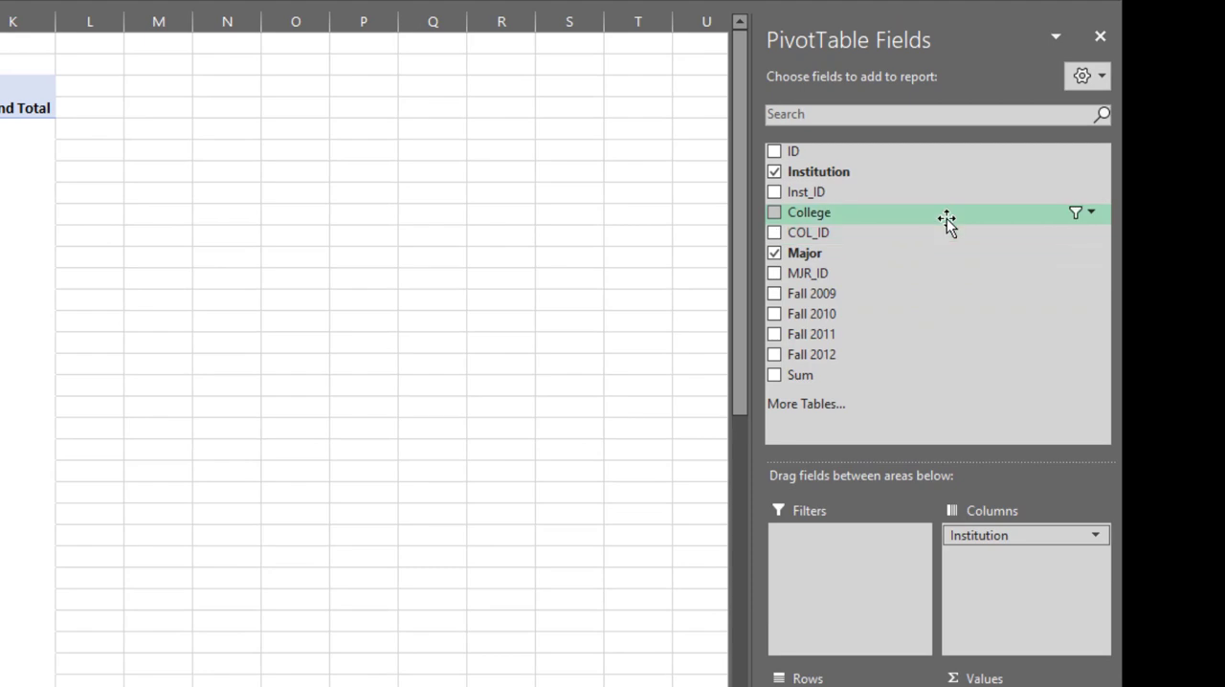
- Add College as the PivotTable's report filter and summarize the Sum field as its values
{"action": "left_click_drag", "start_coordinate": [945, 214], "coordinate": [861, 564]}
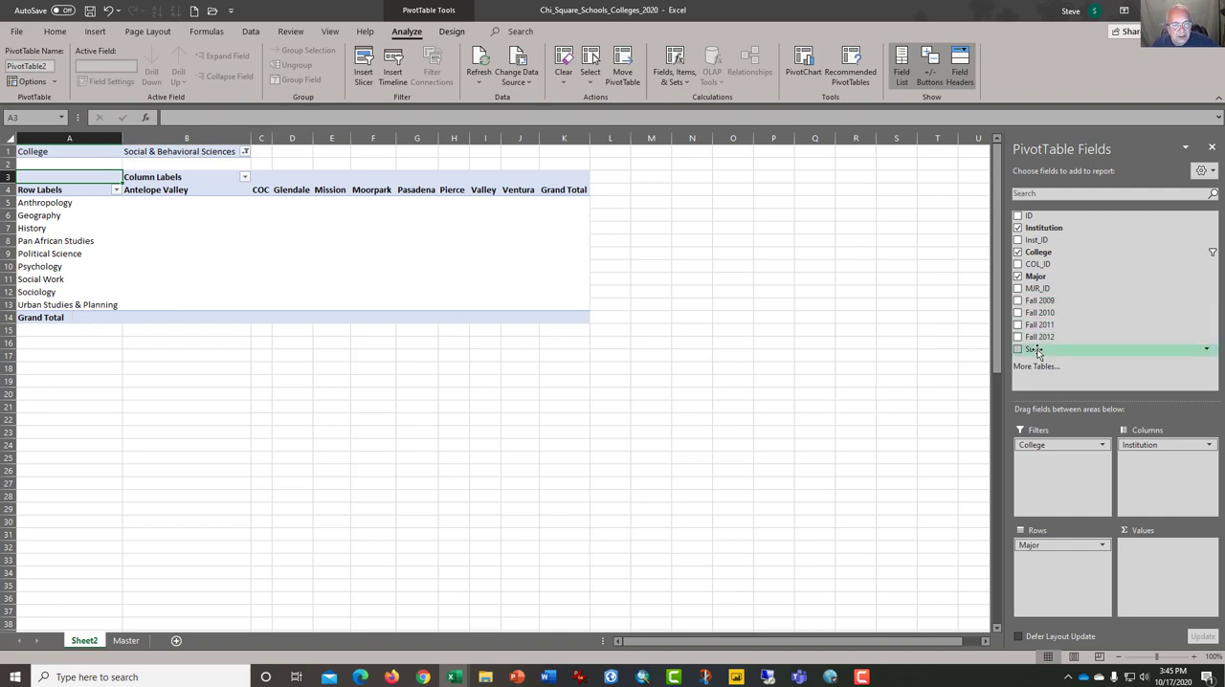
{"action": "left_click_drag", "start_coordinate": [1036, 350], "coordinate": [1140, 551]}
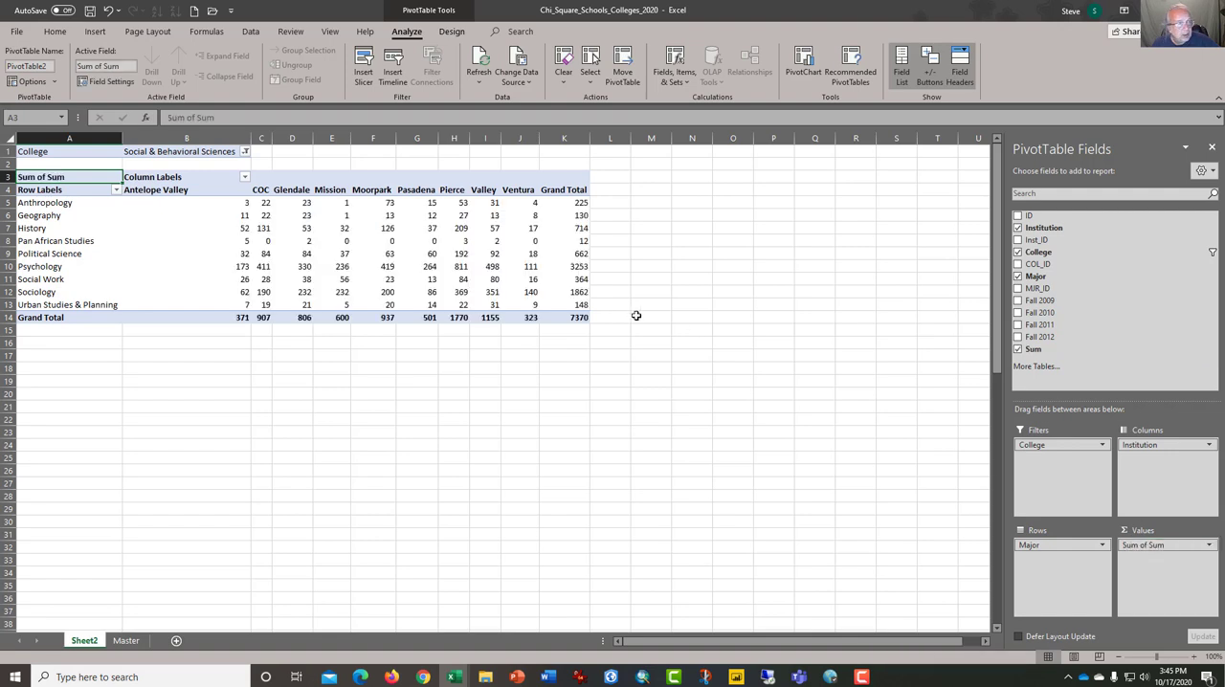
- Filter Pan African Studies out of the Major field
{"action": "left_click", "coordinate": [246, 202]}
{"action": "left_click_drag", "start_coordinate": [260, 205], "coordinate": [579, 306]}
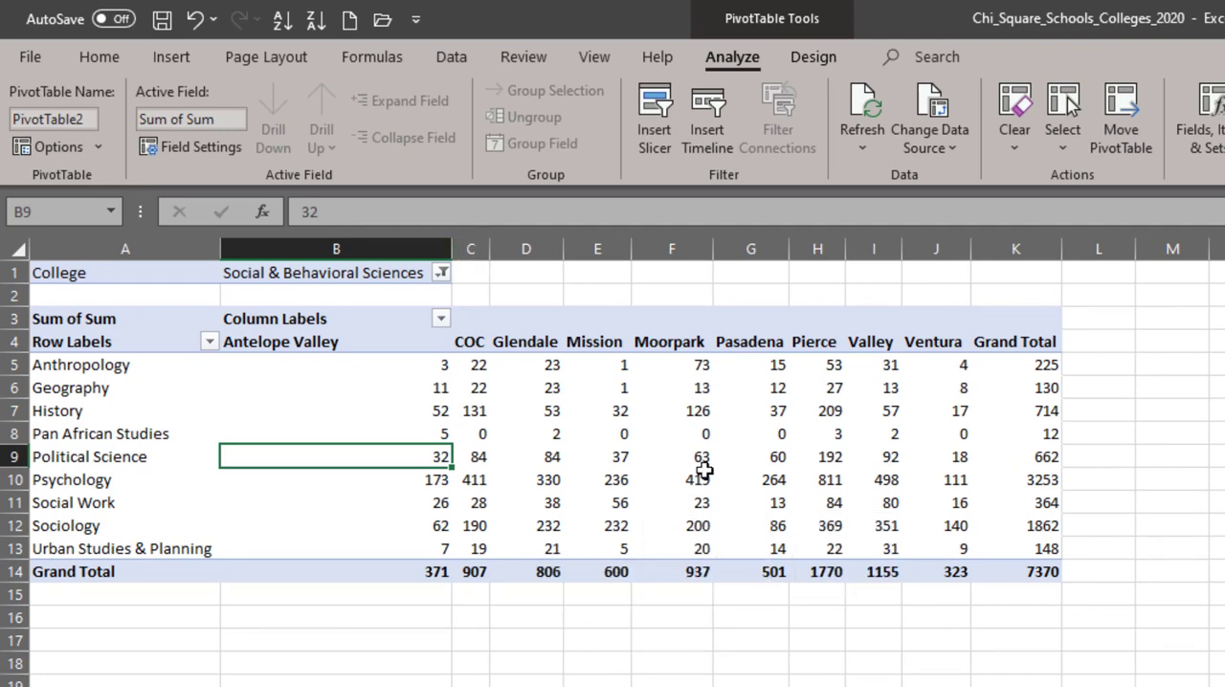
{"action": "left_click_drag", "start_coordinate": [72, 433], "coordinate": [1009, 435]}
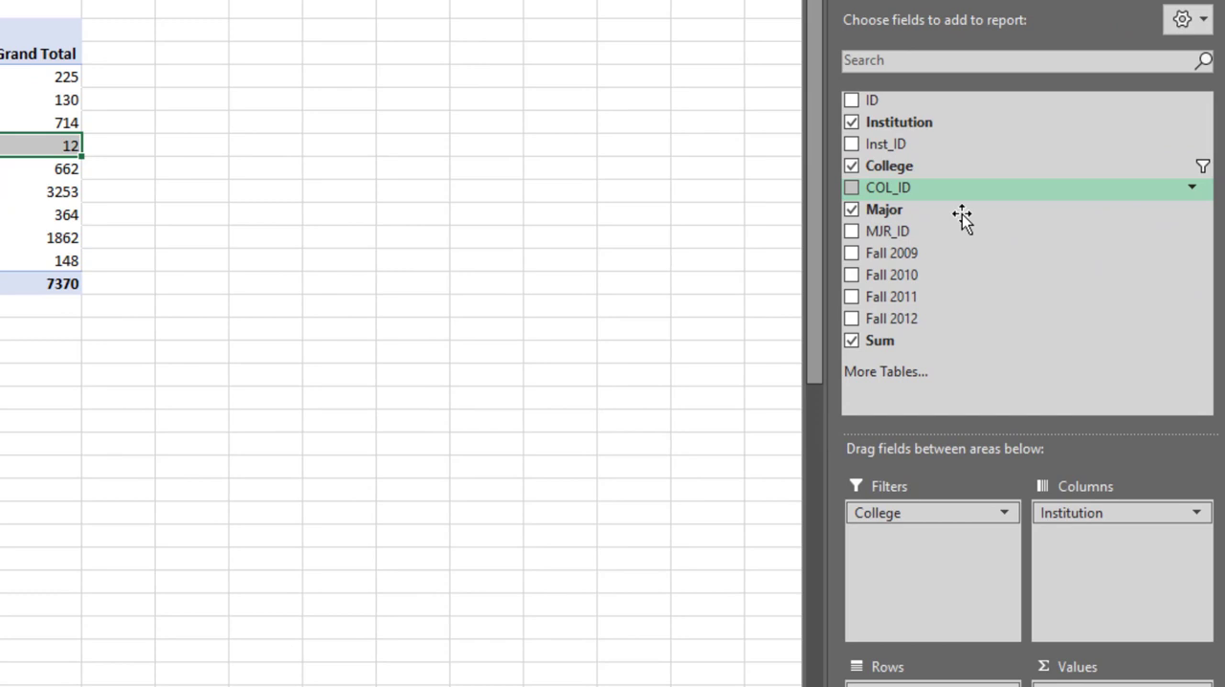
{"action": "left_click", "coordinate": [1191, 210]}
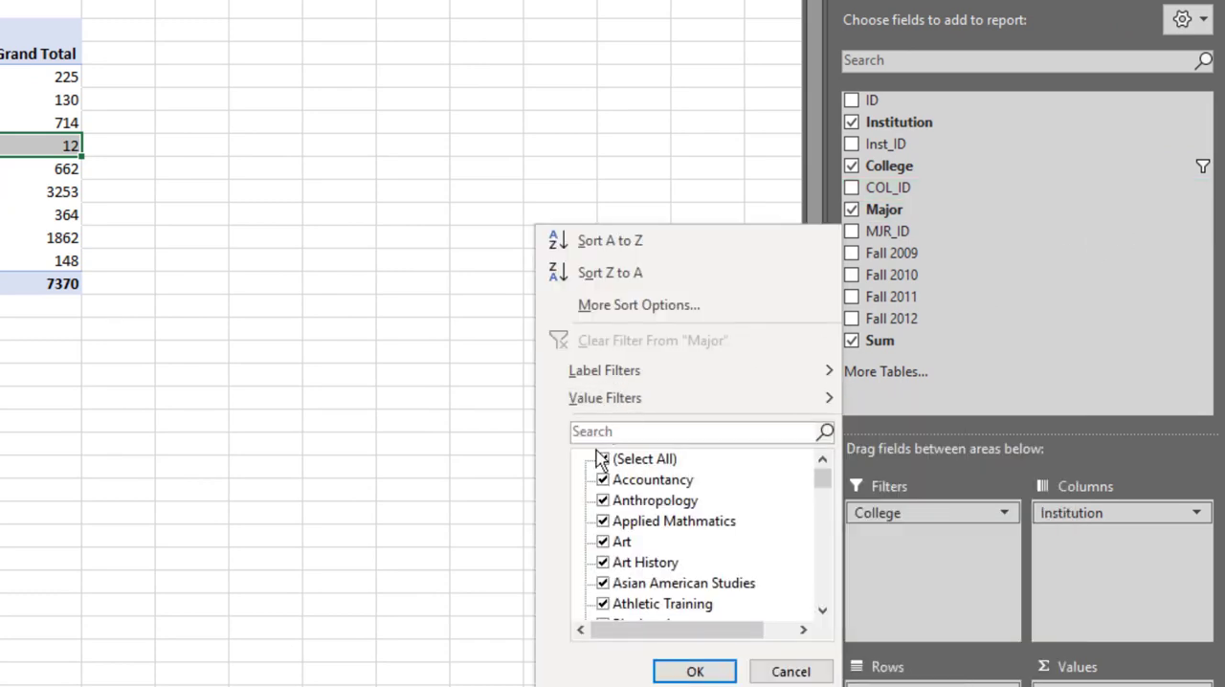
{"action": "scroll", "coordinate": [696, 539], "scroll_direction": "down", "scroll_amount": 2}
{"action": "scroll", "coordinate": [697, 539], "scroll_direction": "down", "scroll_amount": 12}
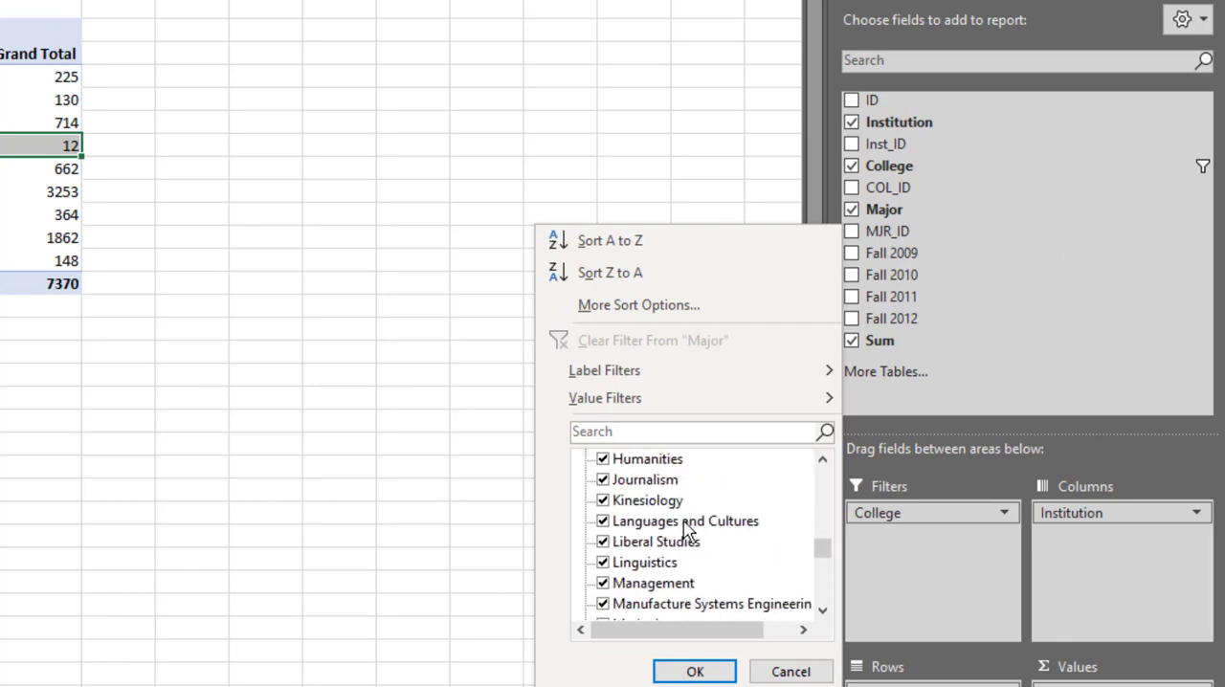
{"action": "scroll", "coordinate": [685, 526], "scroll_direction": "down", "scroll_amount": 5}
{"action": "left_click", "coordinate": [602, 482]}
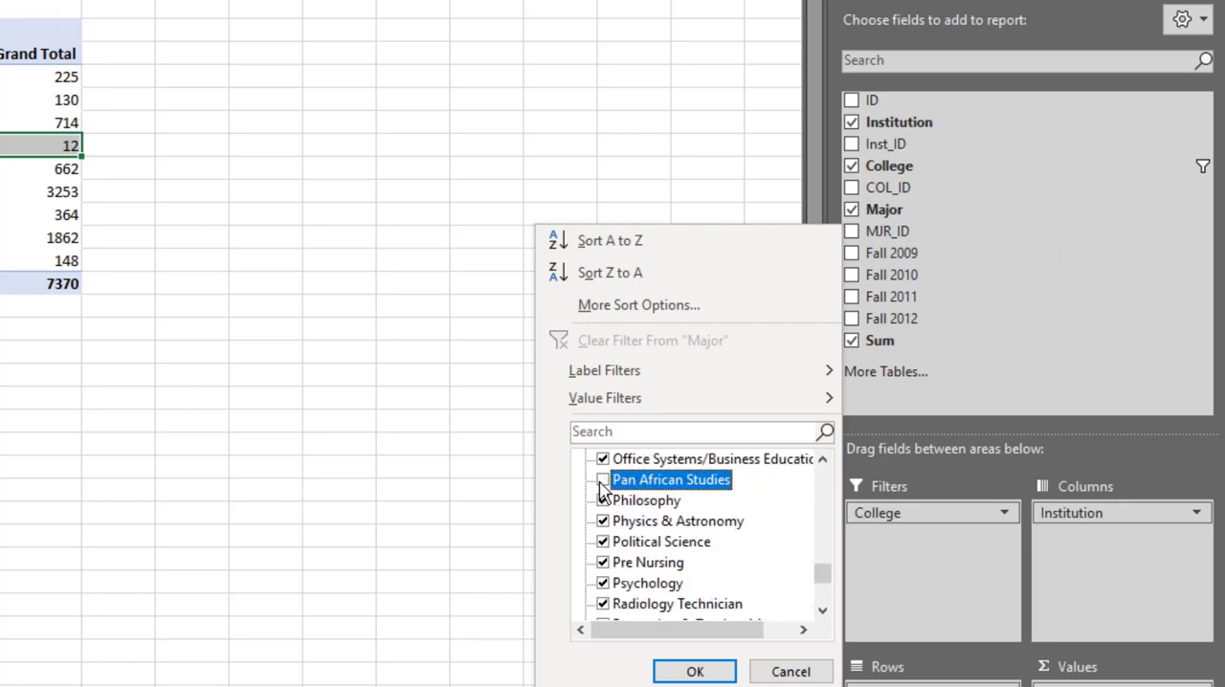
{"action": "left_click", "coordinate": [713, 675]}
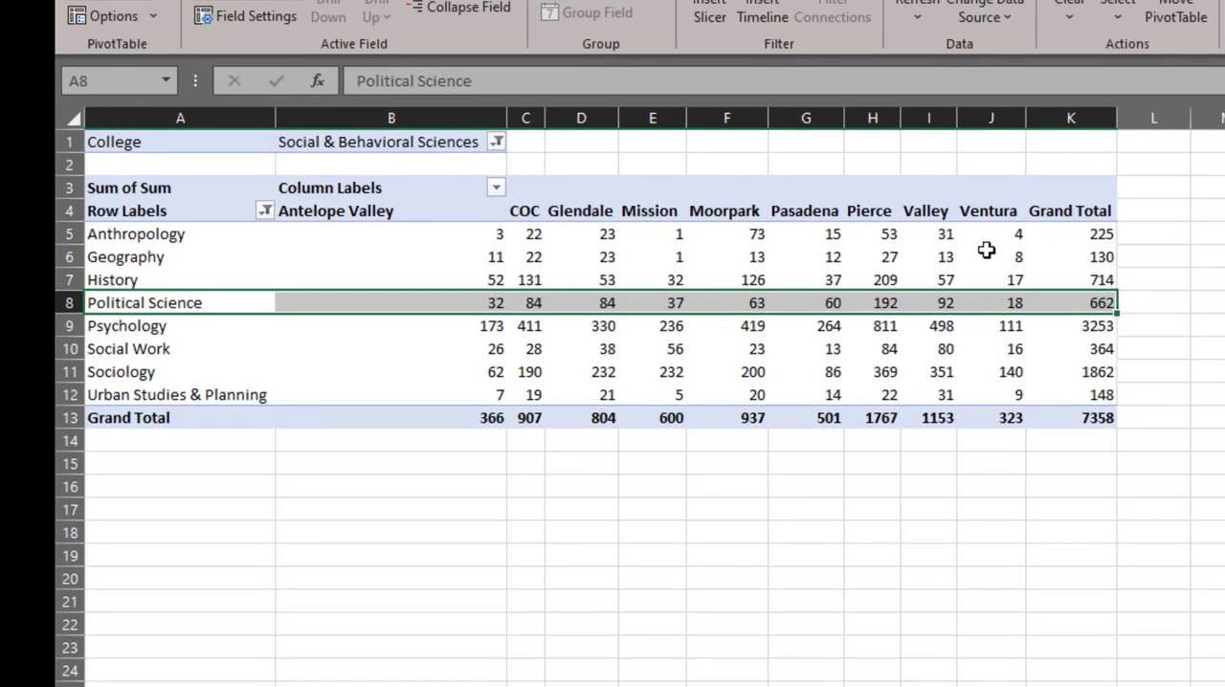
- Examine the PivotTable's cell counts, especially the Anthropology and Geography rows in the Mission column
{"action": "left_click_drag", "start_coordinate": [1012, 242], "coordinate": [493, 393]}
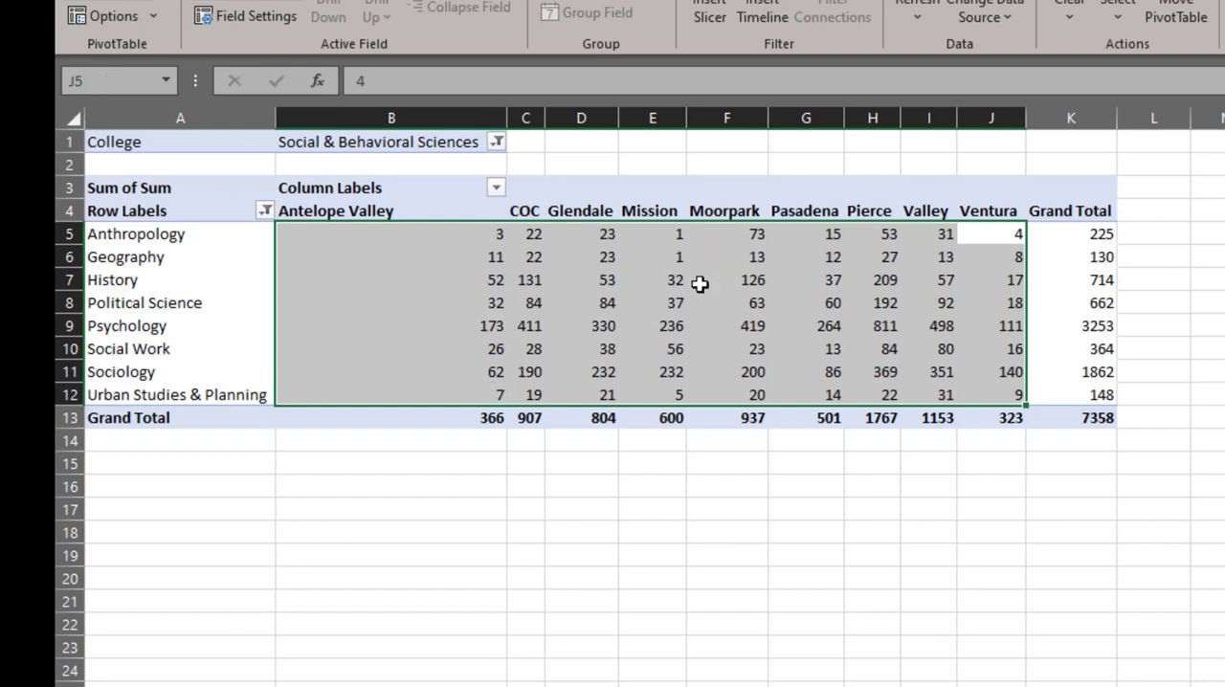
{"action": "mouse_move", "coordinate": [700, 285]}
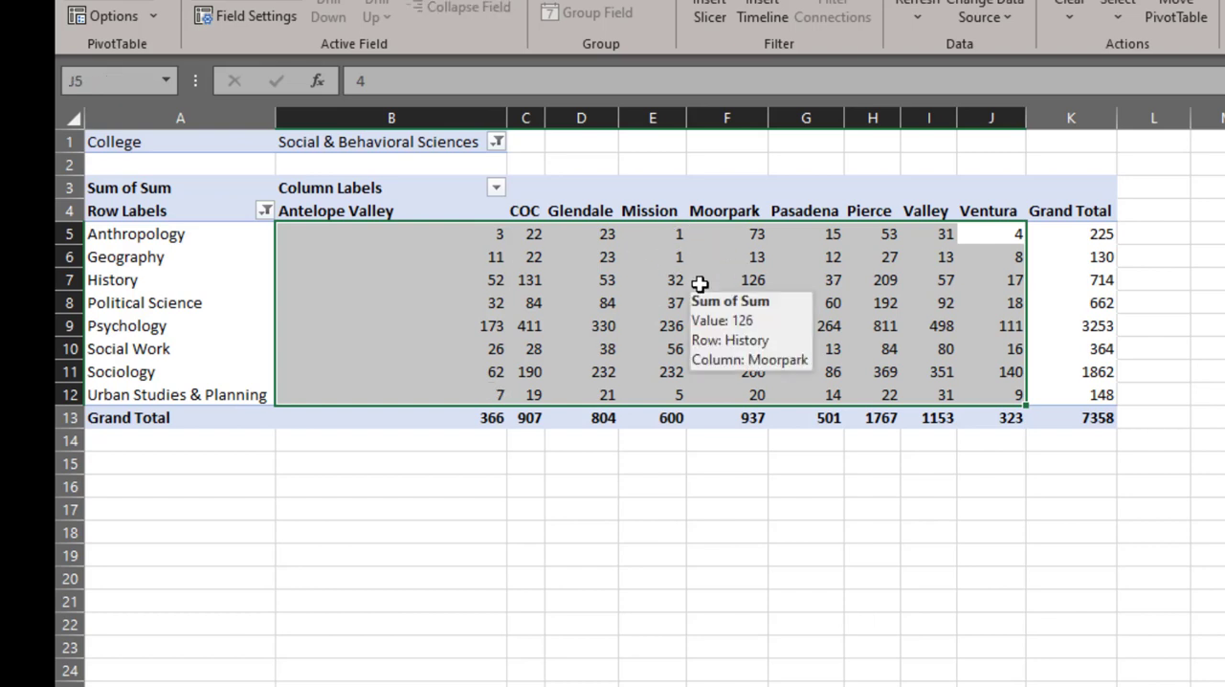
{"action": "left_click", "coordinate": [667, 230]}
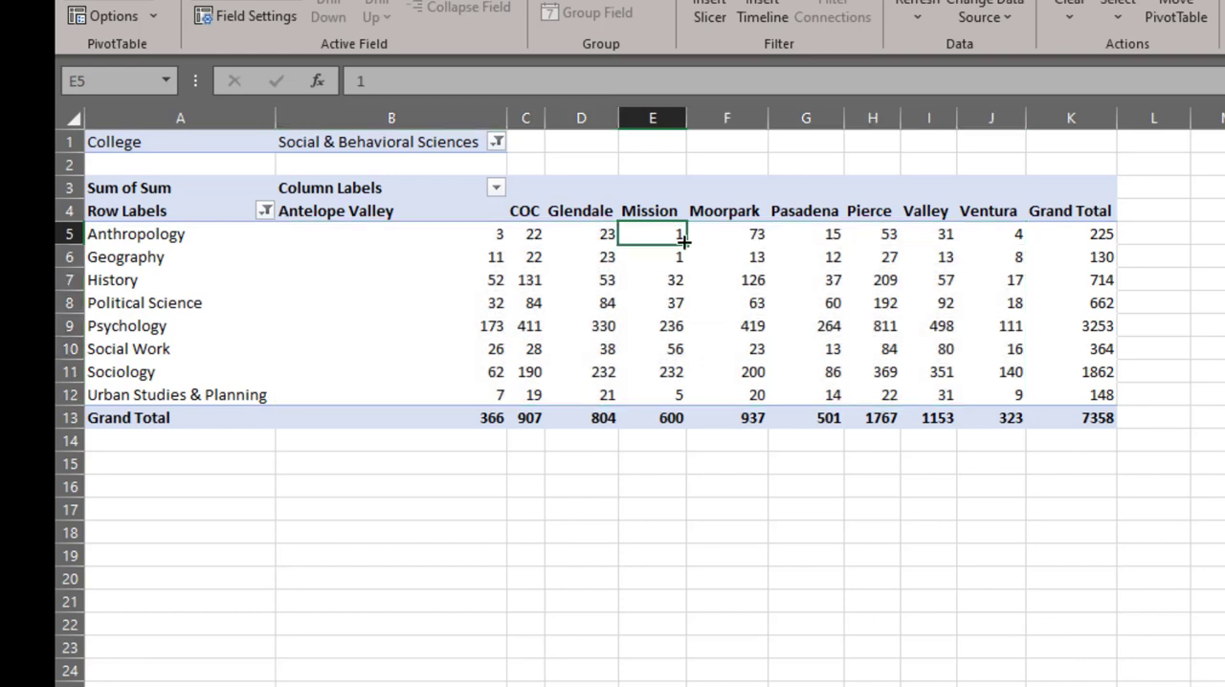
{"action": "left_click_drag", "start_coordinate": [682, 232], "coordinate": [685, 253]}
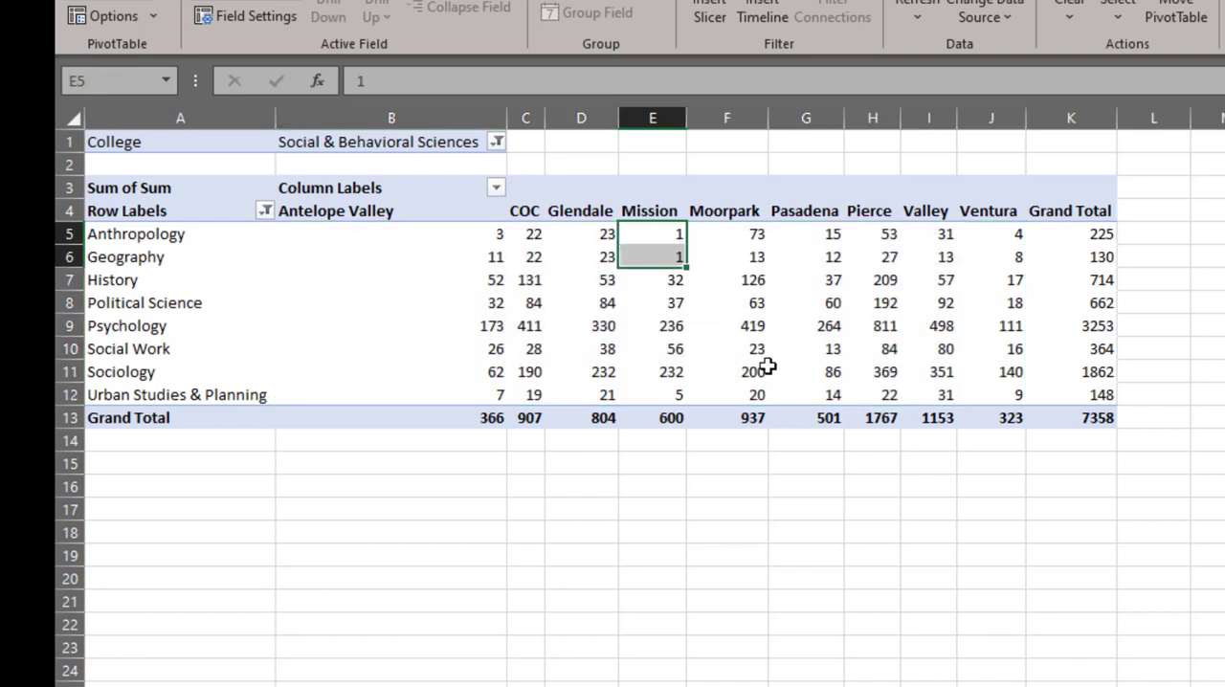
{"action": "mouse_move", "coordinate": [768, 367]}
{"action": "left_click_drag", "start_coordinate": [1099, 235], "coordinate": [650, 245]}
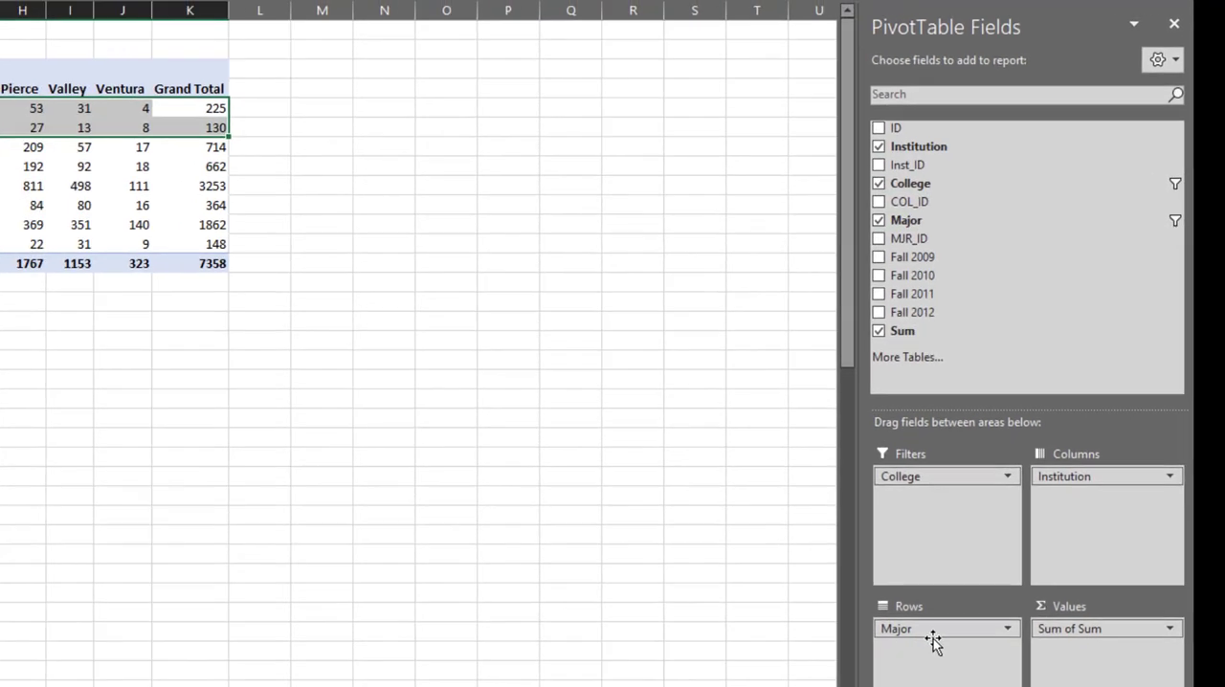
{"action": "left_click", "coordinate": [569, 450]}
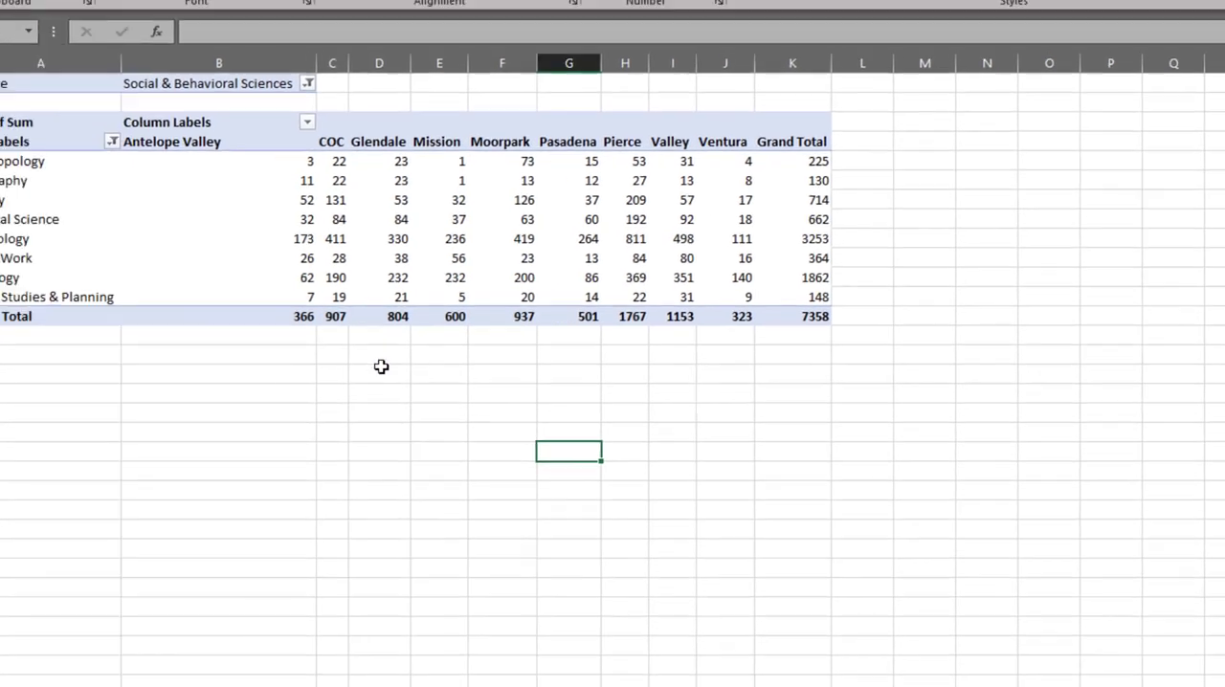
{"action": "left_click_drag", "start_coordinate": [559, 421], "coordinate": [568, 405]}
{"action": "left_click", "coordinate": [756, 224]}
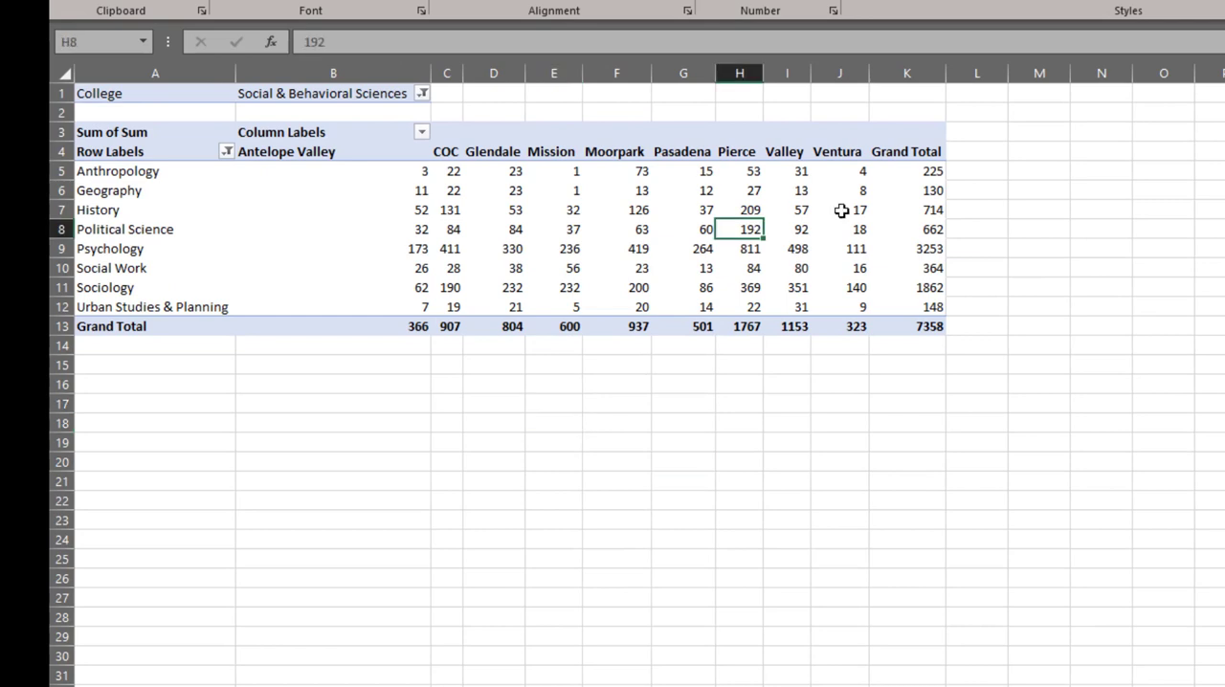
- Copy the PivotTable range A4:K13, from the column headings through the grand totals, and add a new blank worksheet
{"action": "left_click", "coordinate": [900, 158]}
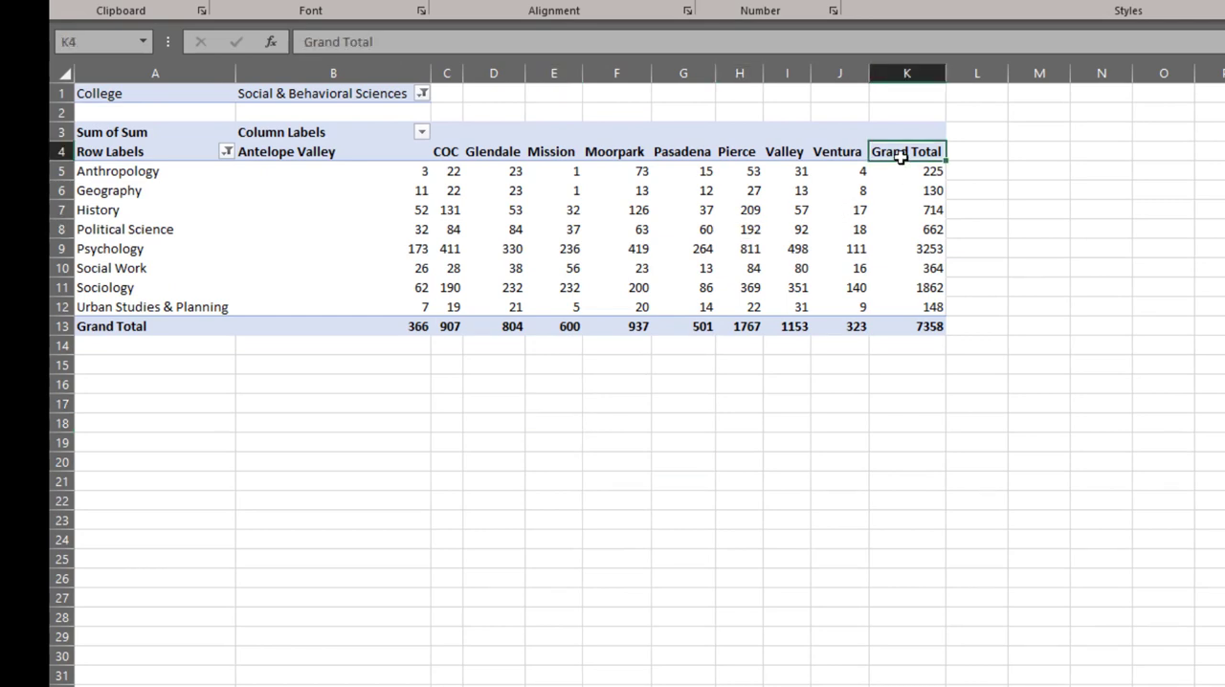
{"action": "key", "text": "ctrl+shift+Left"}
{"action": "key", "text": "shift+Down"}
{"action": "key", "text": "shift+Down"}
{"action": "key", "text": "shift+Down"}
{"action": "key", "text": "shift+Down"}
{"action": "key", "text": "shift+Down"}
{"action": "key", "text": "shift+Down"}
{"action": "key", "text": "shift+Down"}
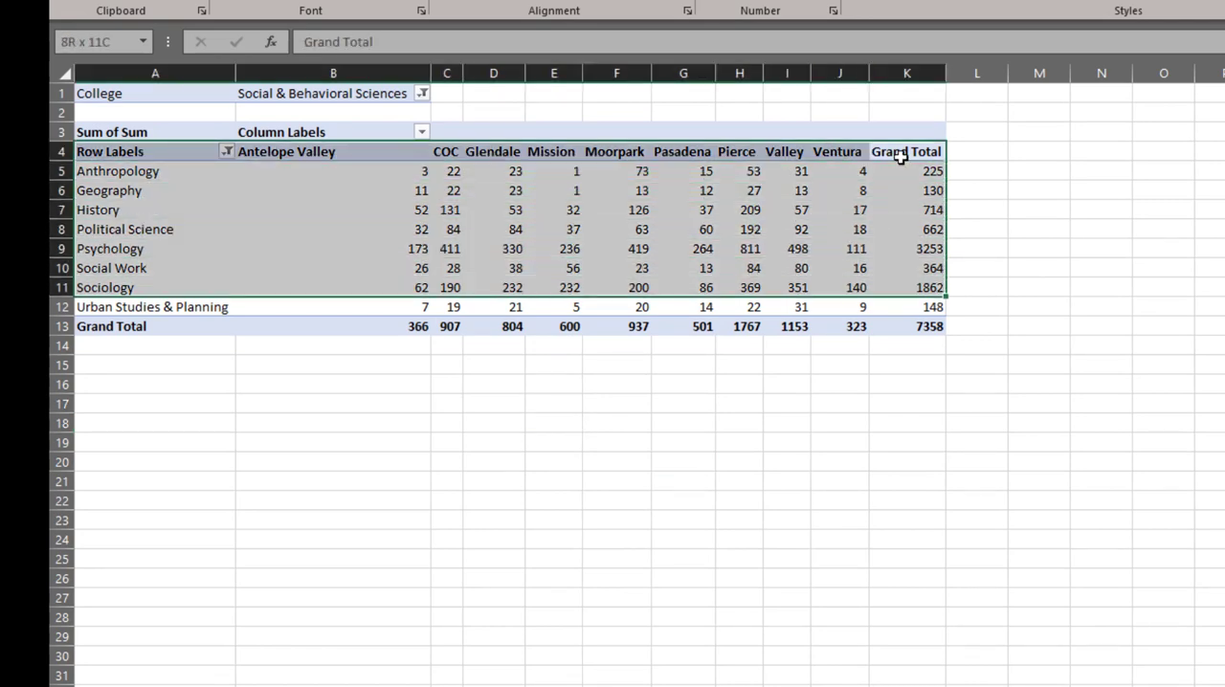
{"action": "key", "text": "shift+Down"}
{"action": "key", "text": "shift+Down"}
{"action": "key", "text": "ctrl+c"}
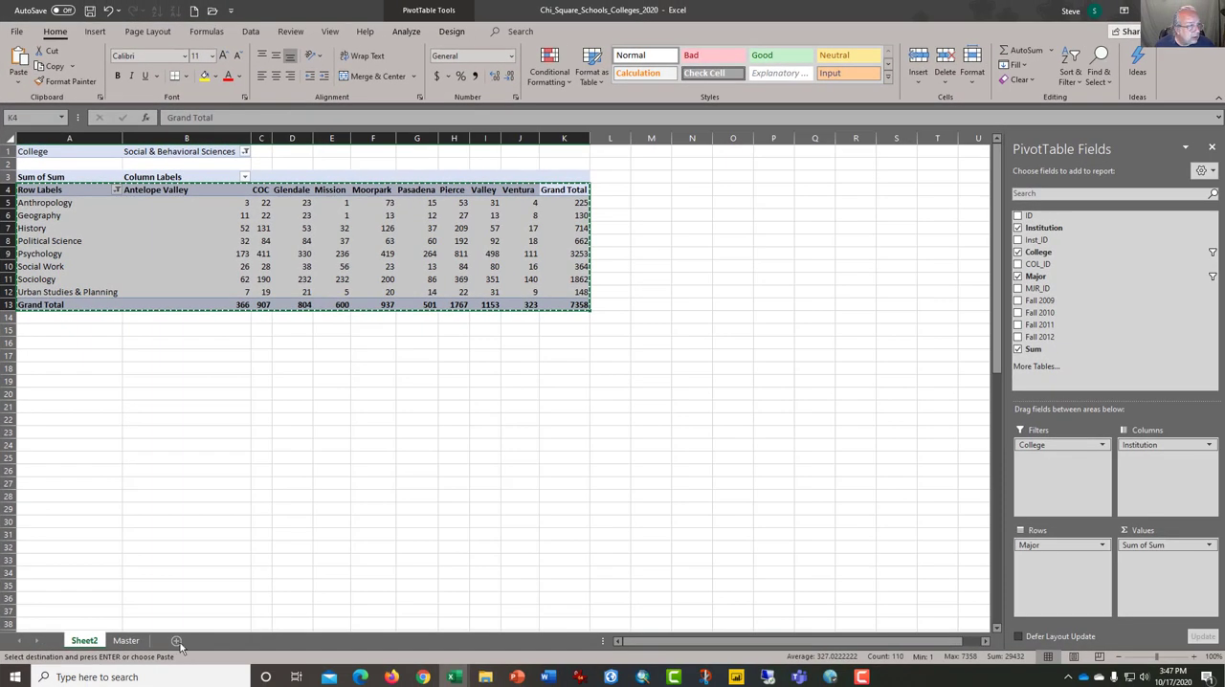
{"action": "left_click", "coordinate": [176, 640]}
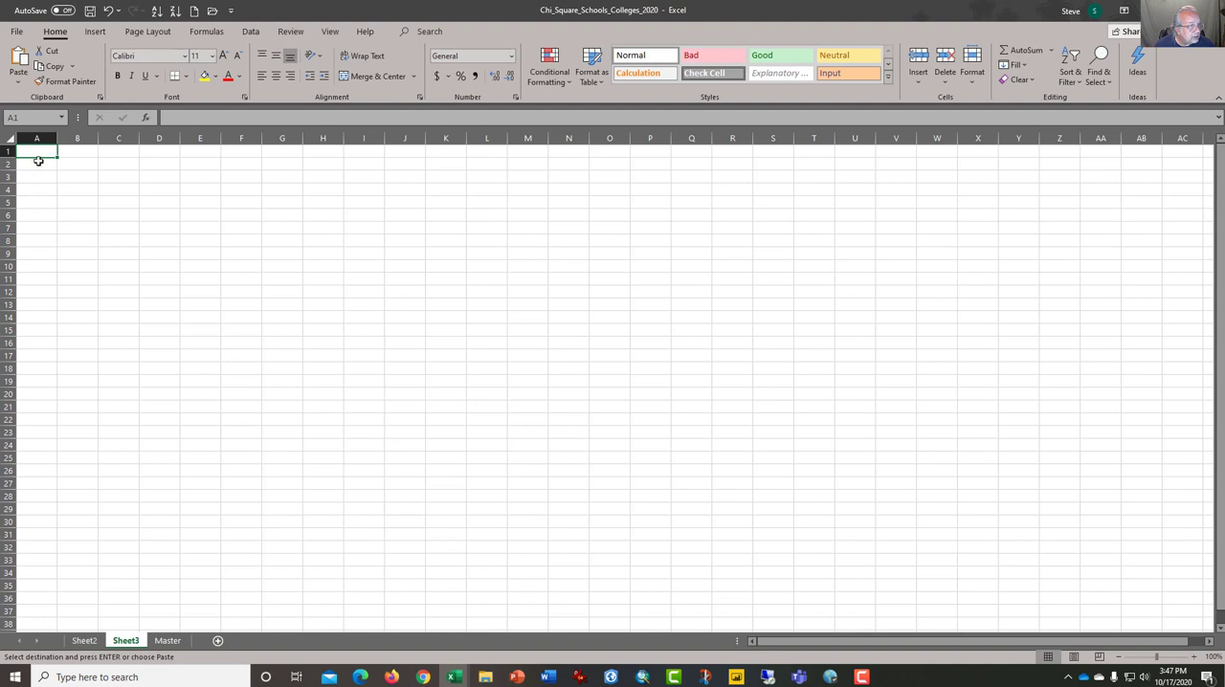
- Paste the copied PivotTable range at A1 as values with source formatting and widen column A to fit the major names
{"action": "left_click", "coordinate": [21, 81]}
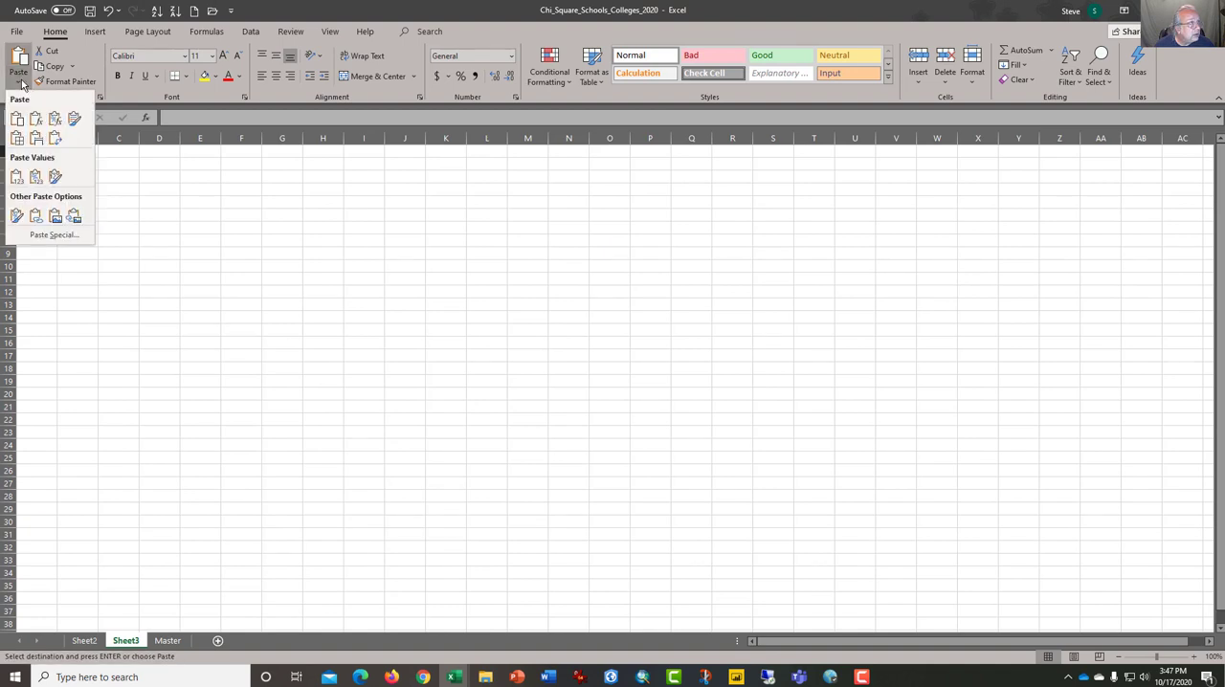
{"action": "left_click", "coordinate": [17, 177]}
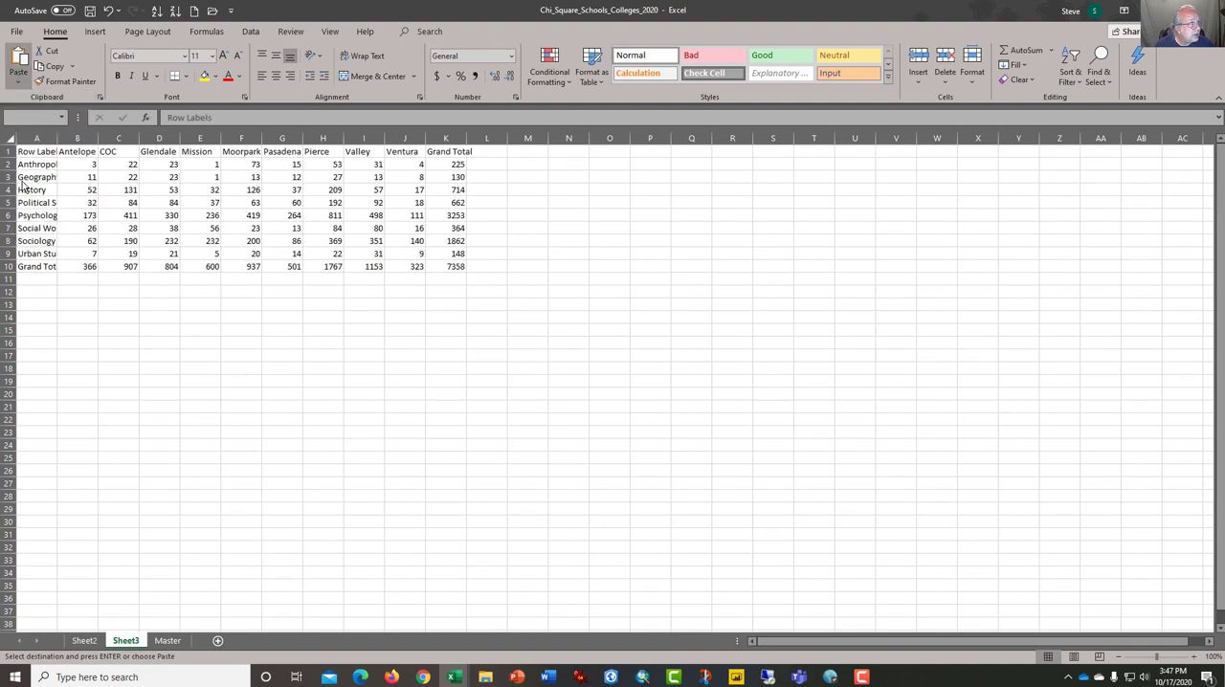
{"action": "left_click", "coordinate": [22, 87]}
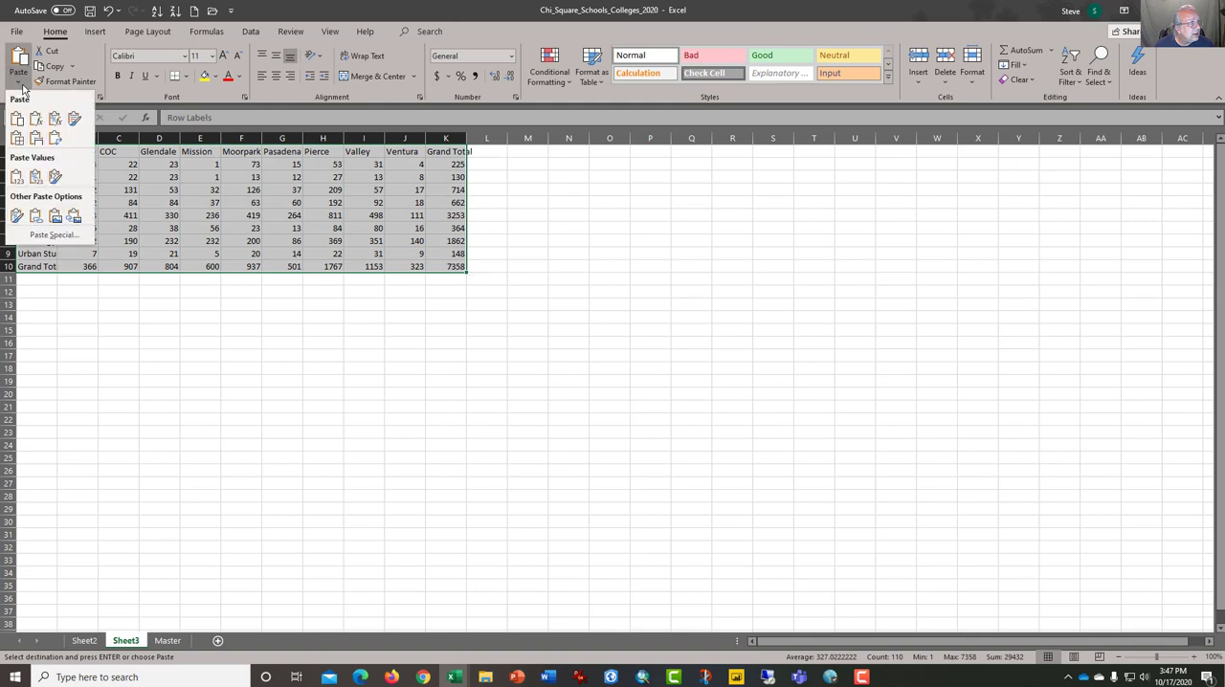
{"action": "left_click", "coordinate": [53, 178]}
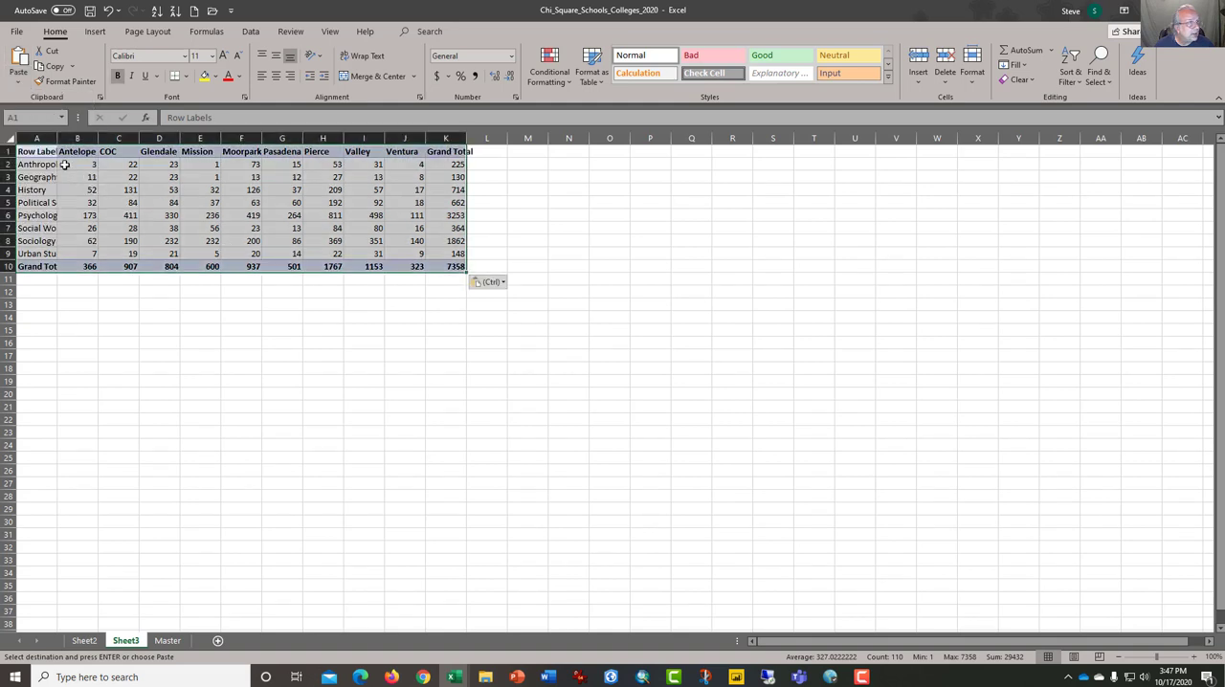
{"action": "left_click_drag", "start_coordinate": [59, 140], "coordinate": [86, 141]}
- Move the Grand Total row down to row 11, leaving an empty row beneath the majors
{"action": "key", "text": "ctrl+Down"}
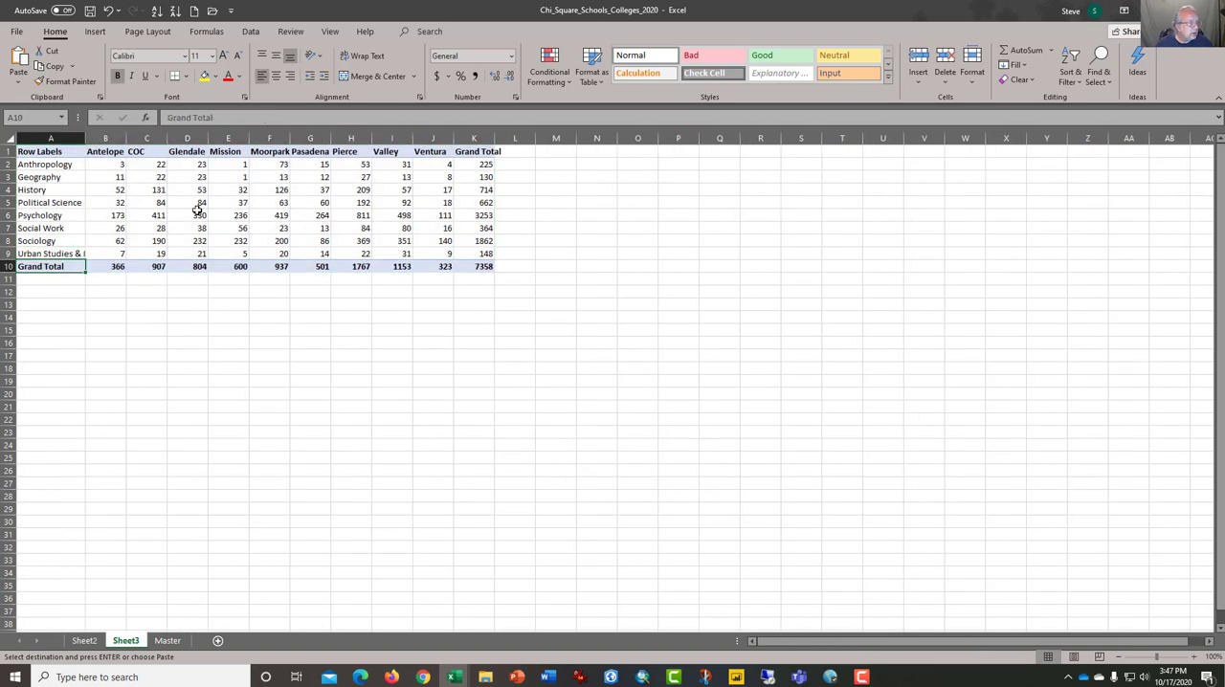
{"action": "key", "text": "ctrl+shift+Right"}
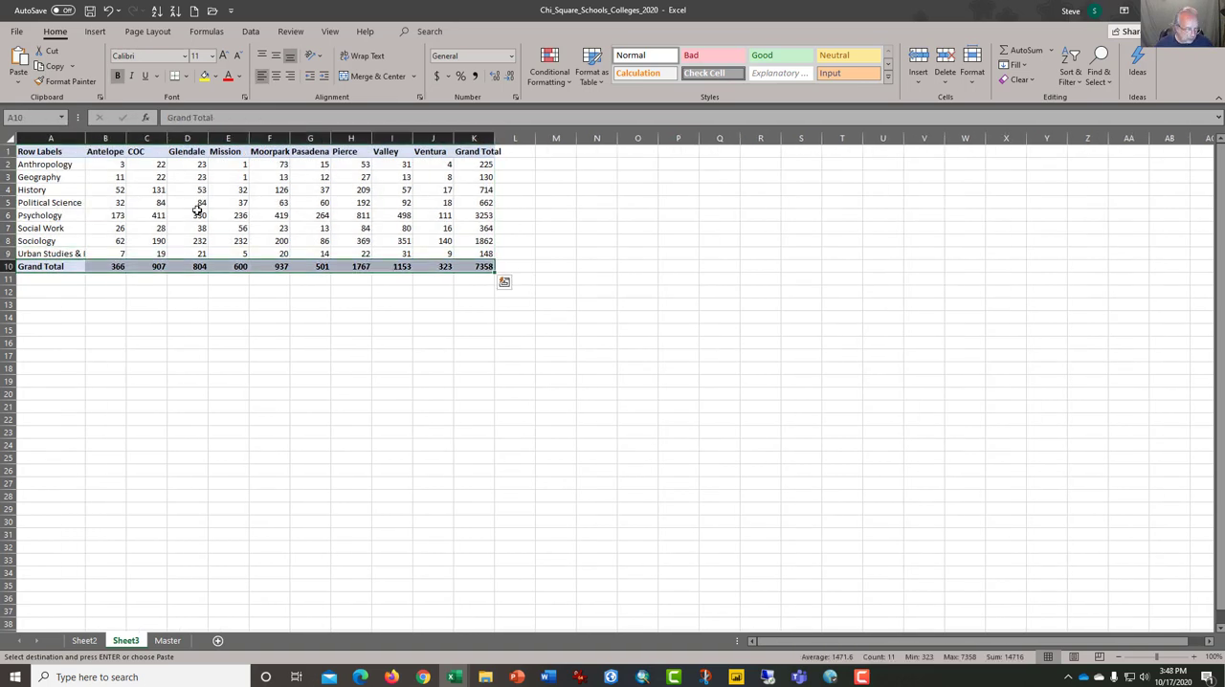
{"action": "key", "text": "ctrl+c"}
{"action": "key", "text": "ctrl+q"}
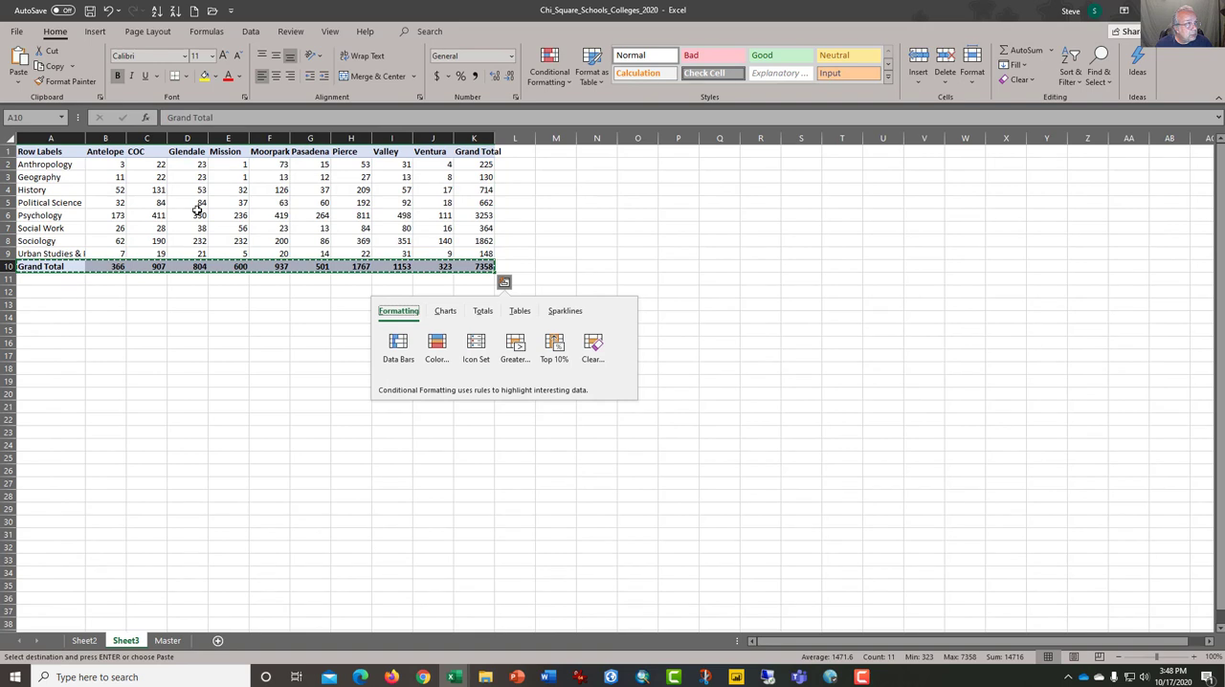
{"action": "key", "text": "Escape"}
{"action": "key", "text": "Down"}
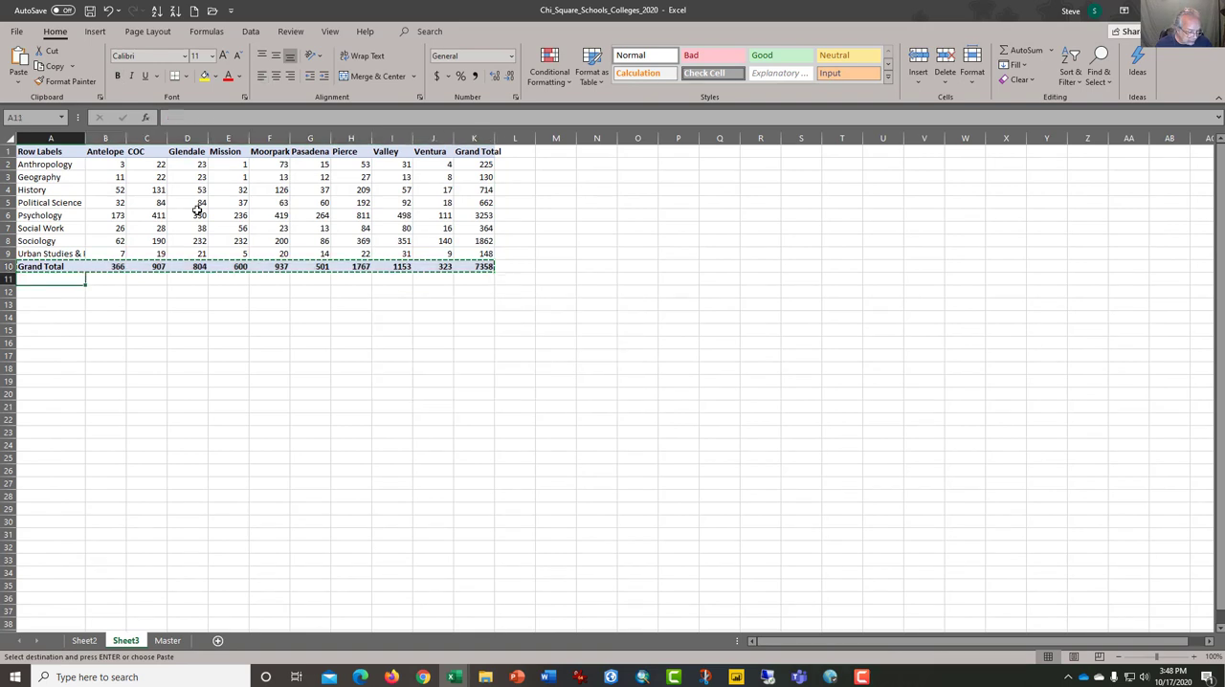
{"action": "key", "text": "Return"}
{"action": "key", "text": "Up"}
{"action": "key", "text": "Up"}
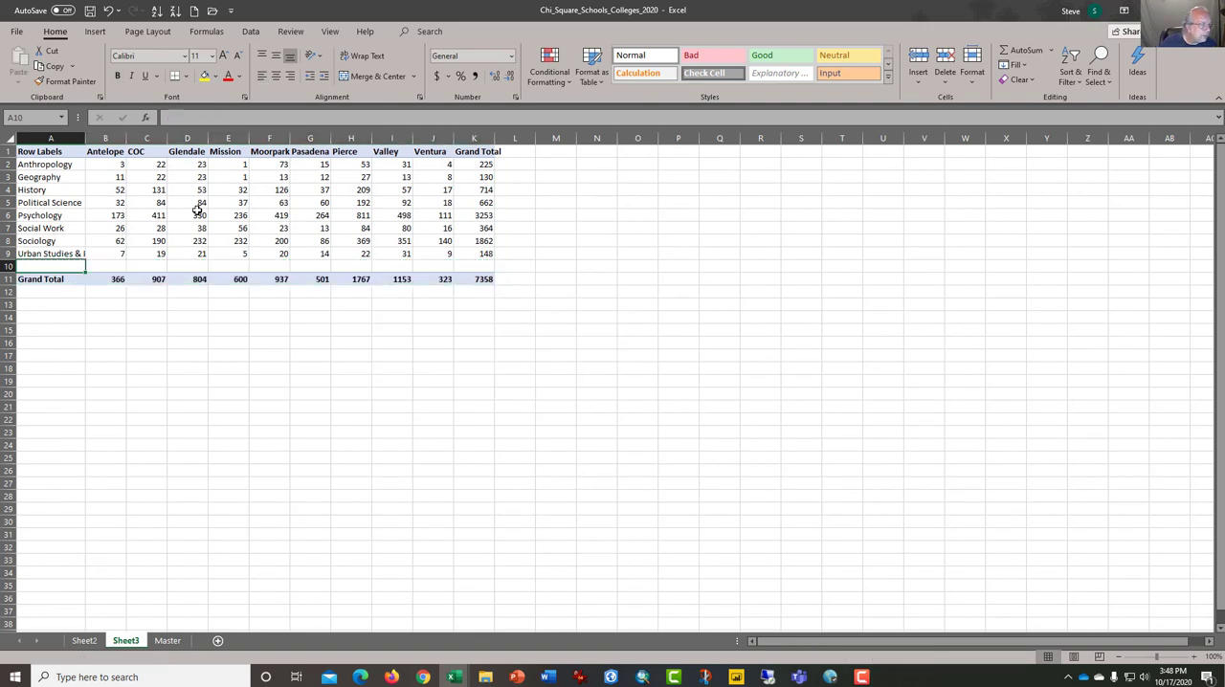
- Apply the Good cell style to the observed counts in B2:J9, excluding the grand totals
{"action": "key", "text": "Right"}
{"action": "key", "text": "shift+Up"}
{"action": "key", "text": "shift+Up"}
{"action": "key", "text": "shift+Up"}
{"action": "key", "text": "shift+Up"}
{"action": "key", "text": "shift+Up"}
{"action": "key", "text": "shift+Up"}
{"action": "key", "text": "shift+Up"}
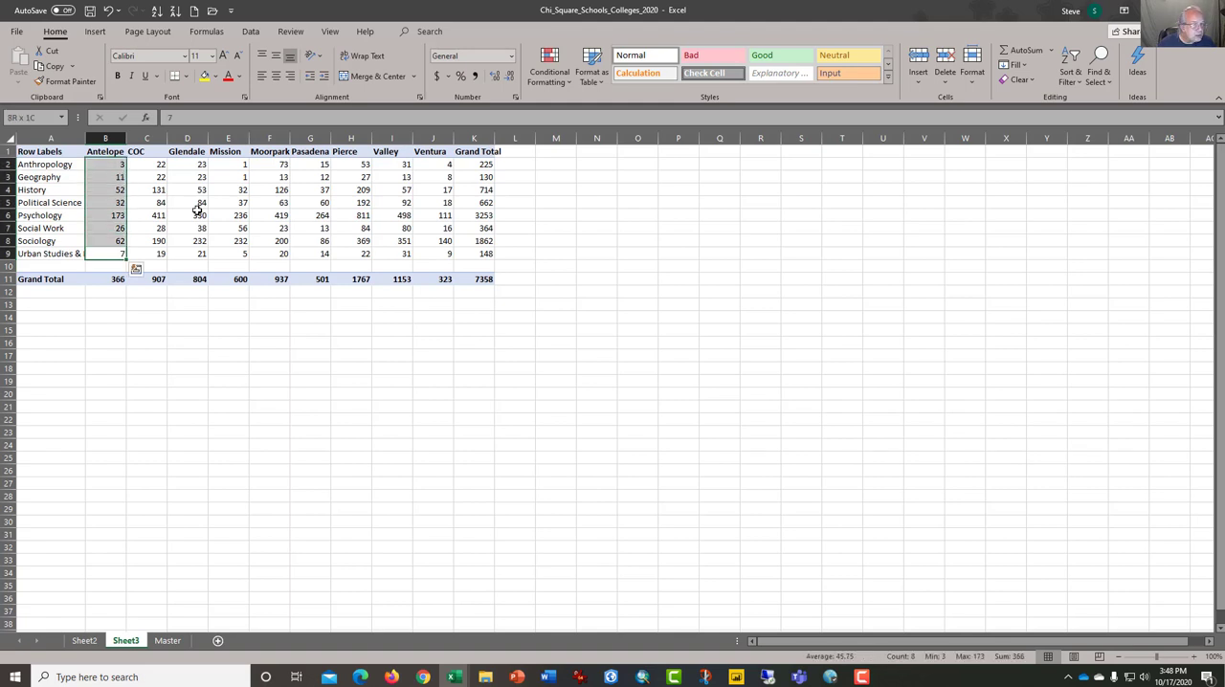
{"action": "key", "text": "Down"}
{"action": "key", "text": "Up"}
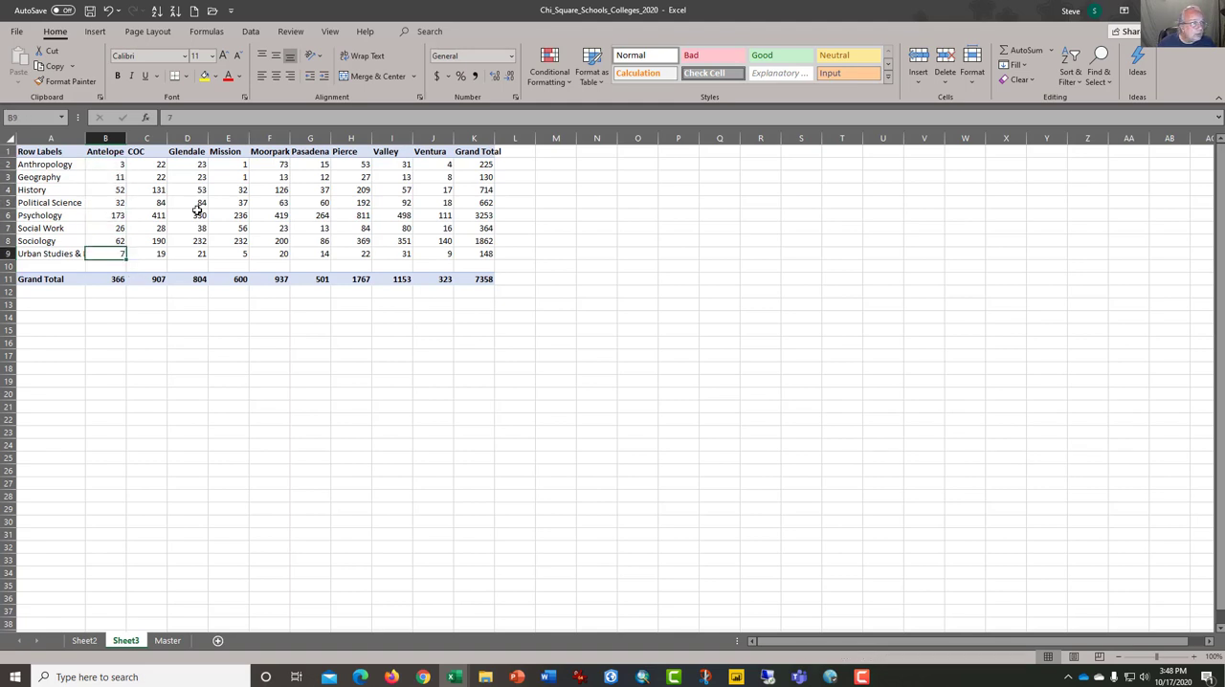
{"action": "key", "text": "ctrl+shift+Right"}
{"action": "key", "text": "shift+Left"}
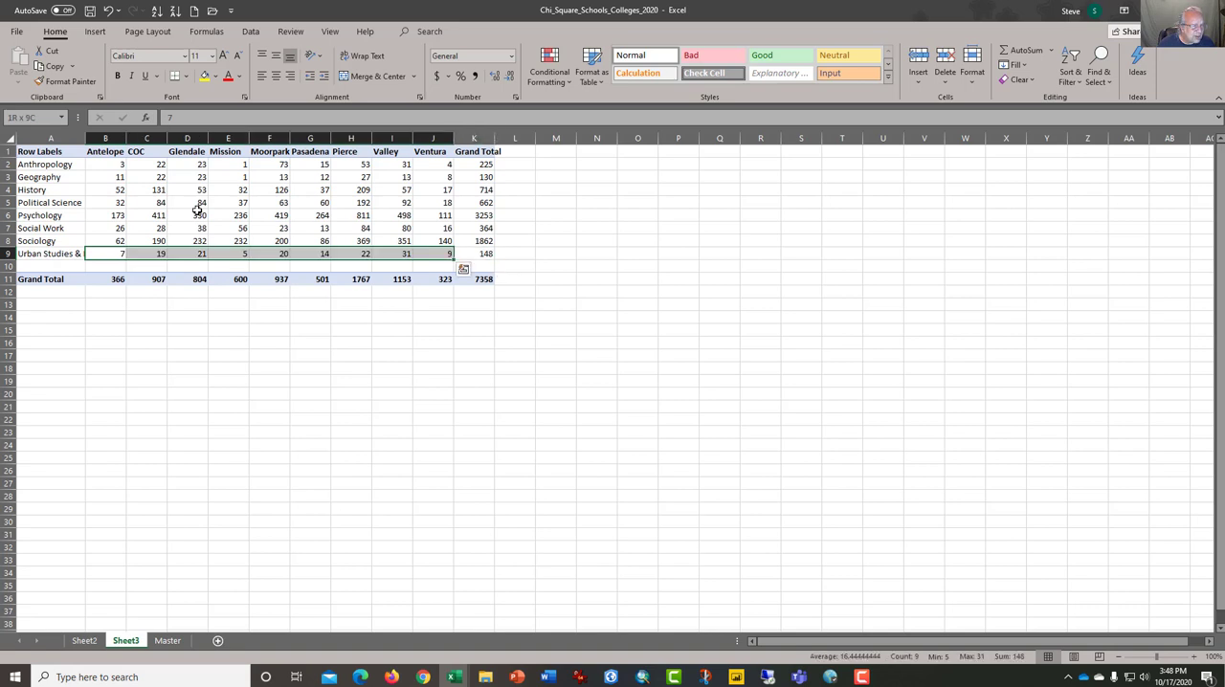
{"action": "key", "text": "shift+Up"}
{"action": "key", "text": "shift+Up"}
{"action": "key", "text": "shift+Up"}
{"action": "key", "text": "shift+Up"}
{"action": "key", "text": "shift+Up"}
{"action": "key", "text": "shift+Up"}
{"action": "key", "text": "shift+Up"}
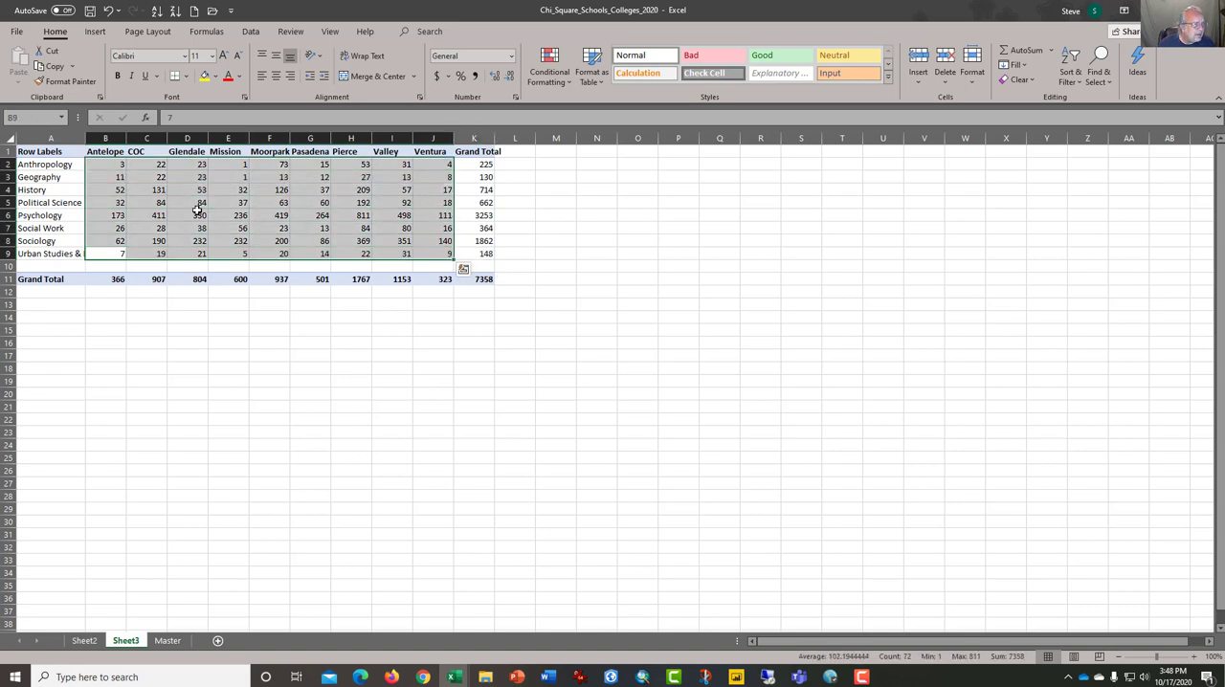
{"action": "left_click", "coordinate": [762, 56]}
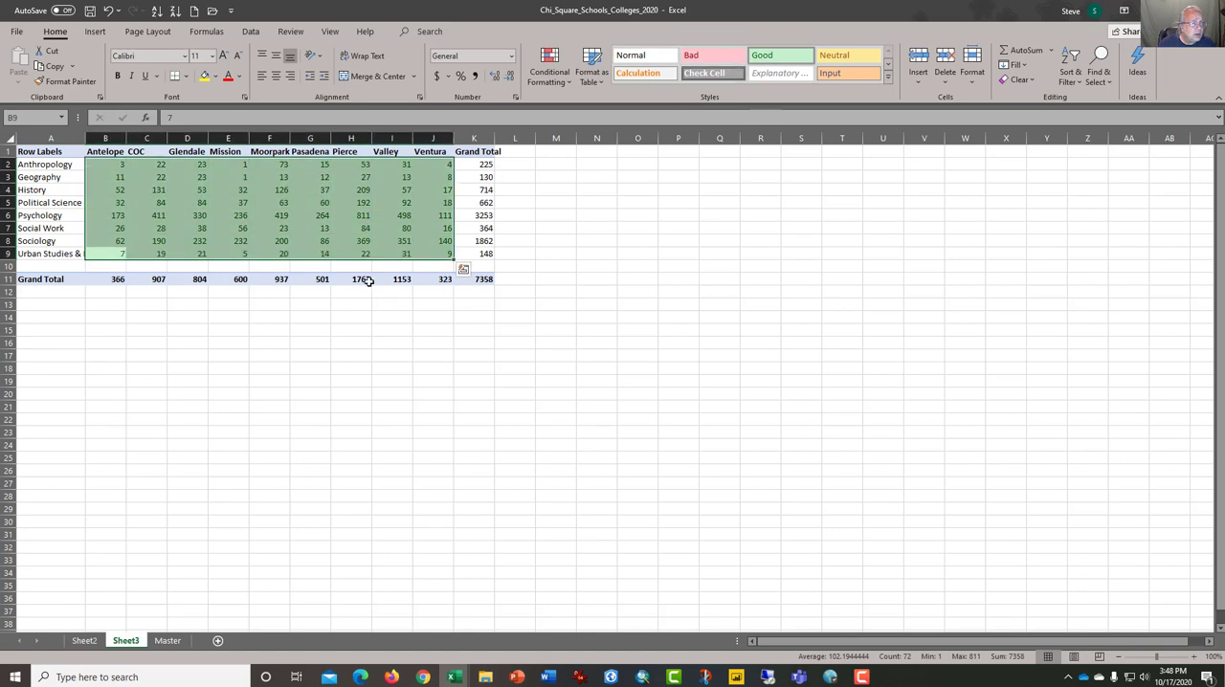
- Count the rows and columns of the green data block using the Antelope column and the Urban Studies row
{"action": "left_click", "coordinate": [191, 242]}
{"action": "left_click_drag", "start_coordinate": [115, 165], "coordinate": [114, 251]}
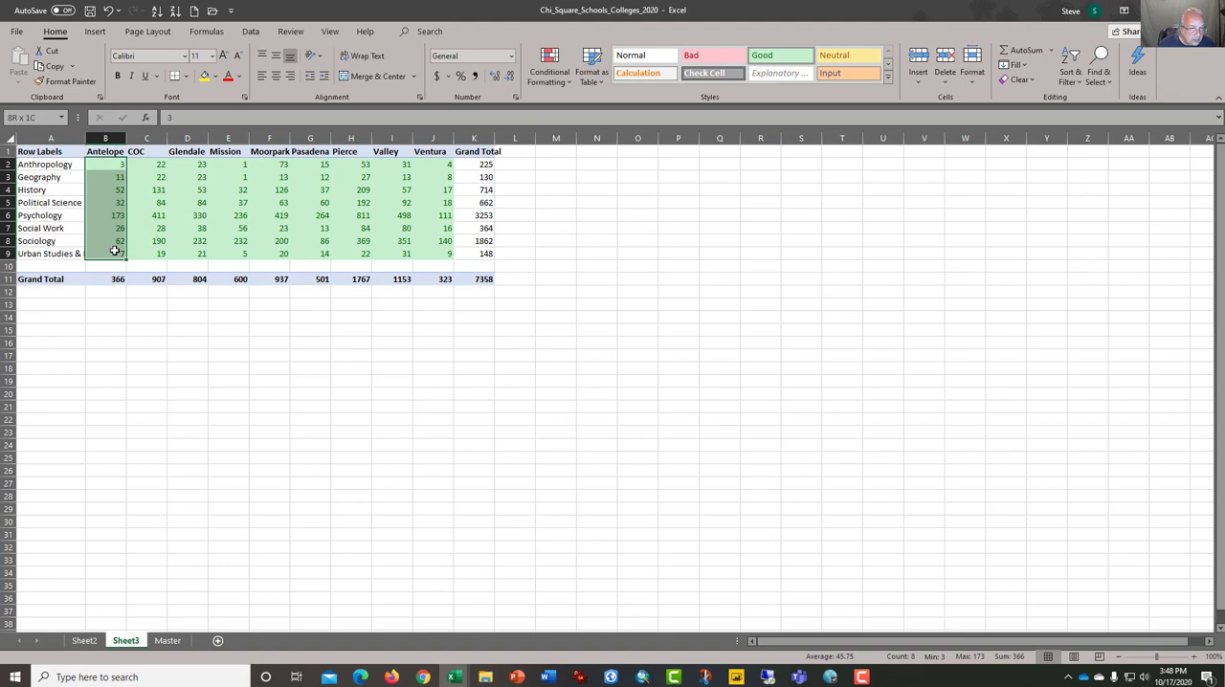
{"action": "left_click_drag", "start_coordinate": [113, 251], "coordinate": [328, 255]}
{"action": "double_click", "coordinate": [115, 251]}
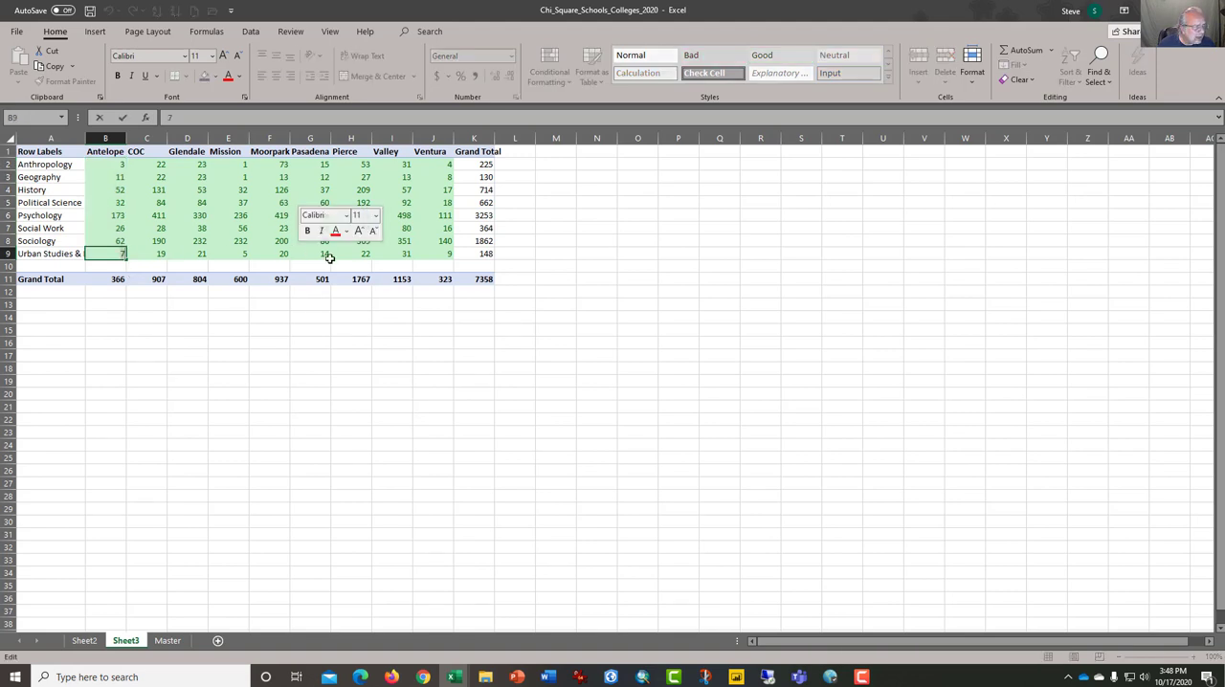
{"action": "left_click", "coordinate": [410, 250]}
{"action": "left_click_drag", "start_coordinate": [437, 251], "coordinate": [122, 251]}
- Record the table size below the data: Rows with 8 in A14:B14 and Columns with 9 in A15:B15
{"action": "left_click", "coordinate": [109, 320]}
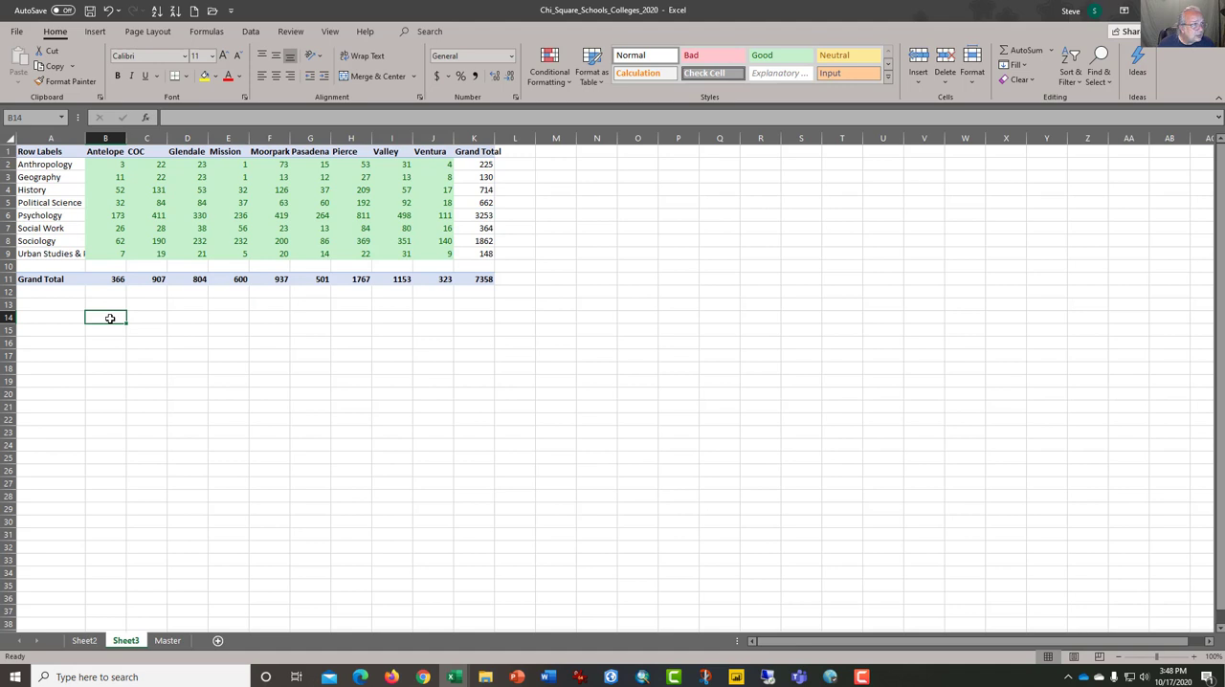
{"action": "key", "text": "Left"}
{"action": "type", "text": "Rows"}
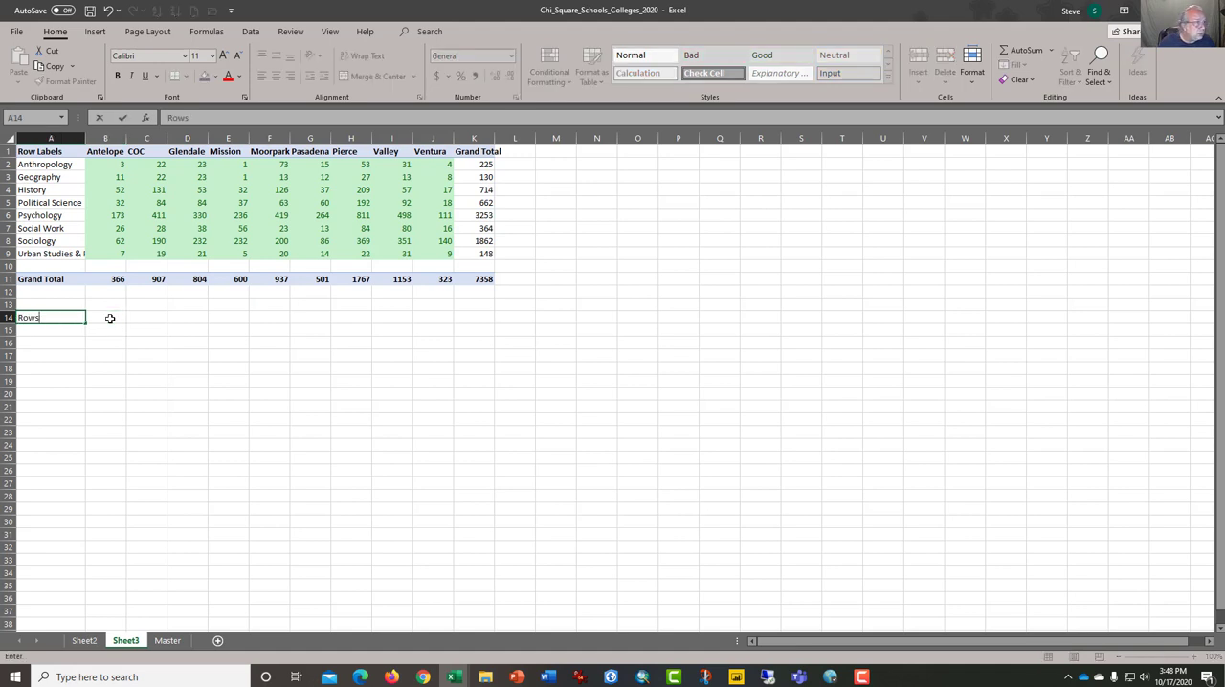
{"action": "key", "text": "Right"}
{"action": "type", "text": "8"}
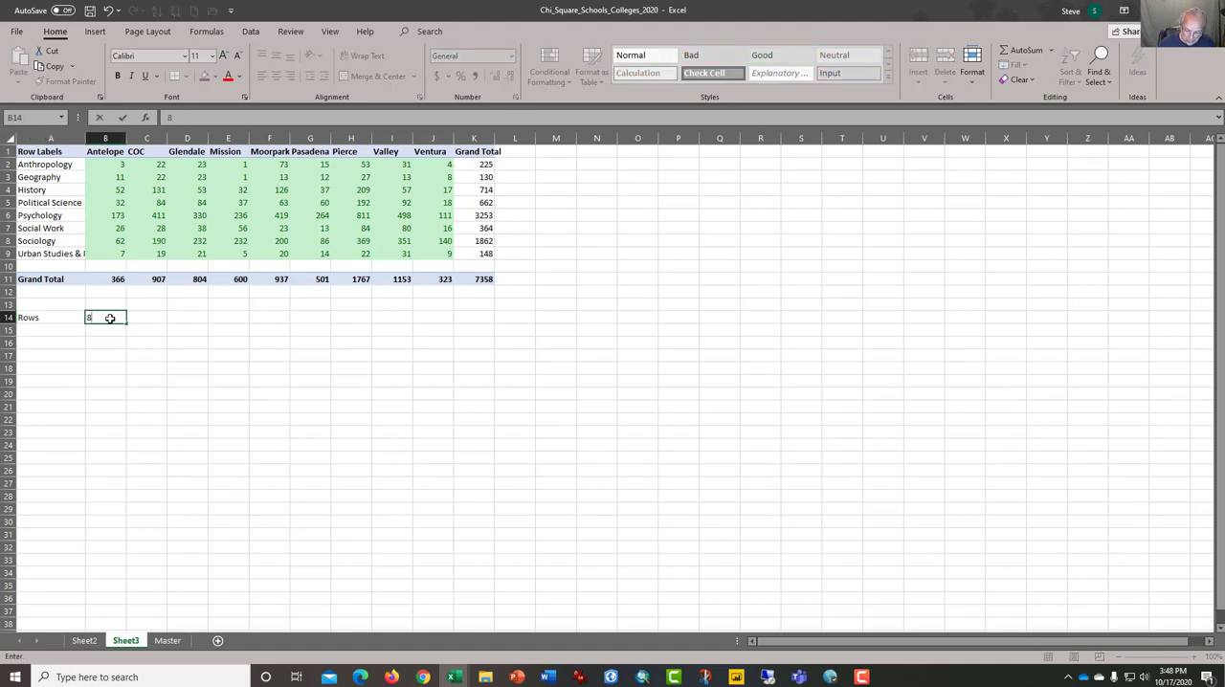
{"action": "key", "text": "Return"}
{"action": "type", "text": "Columns"}
{"action": "key", "text": "Right"}
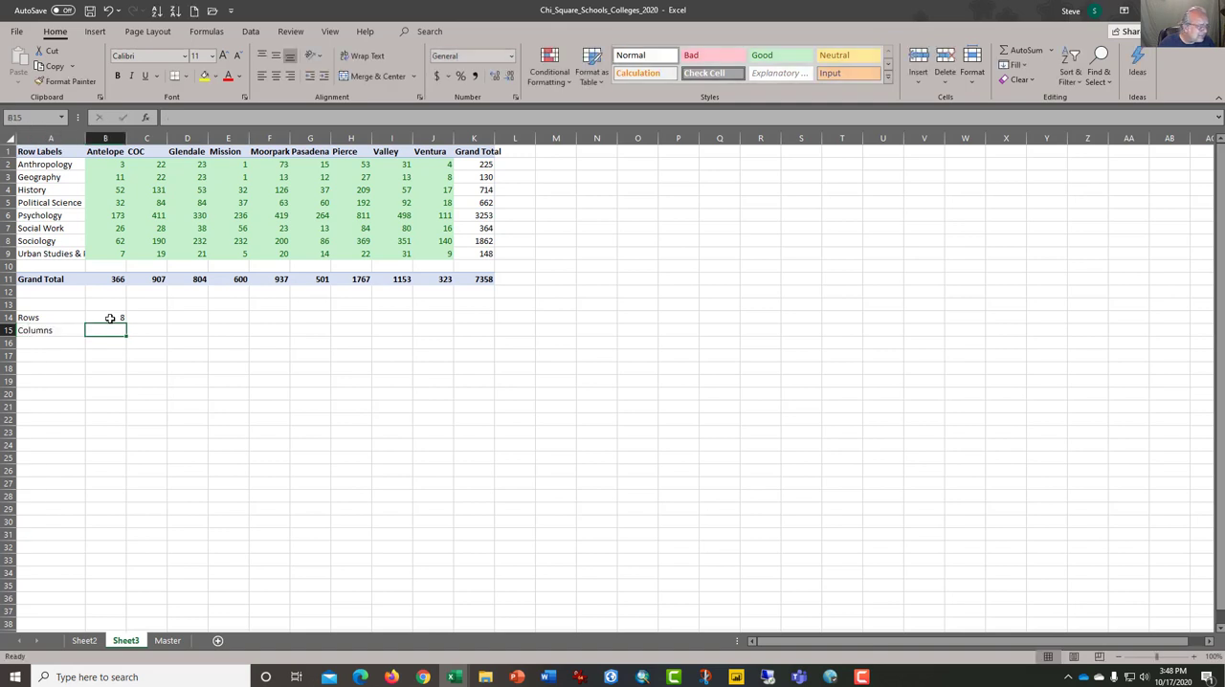
{"action": "type", "text": "9"}
- Enter the row and column counts minus one beside them: 7 in C14 and 8 in C15
{"action": "key", "text": "Right"}
{"action": "key", "text": "Up"}
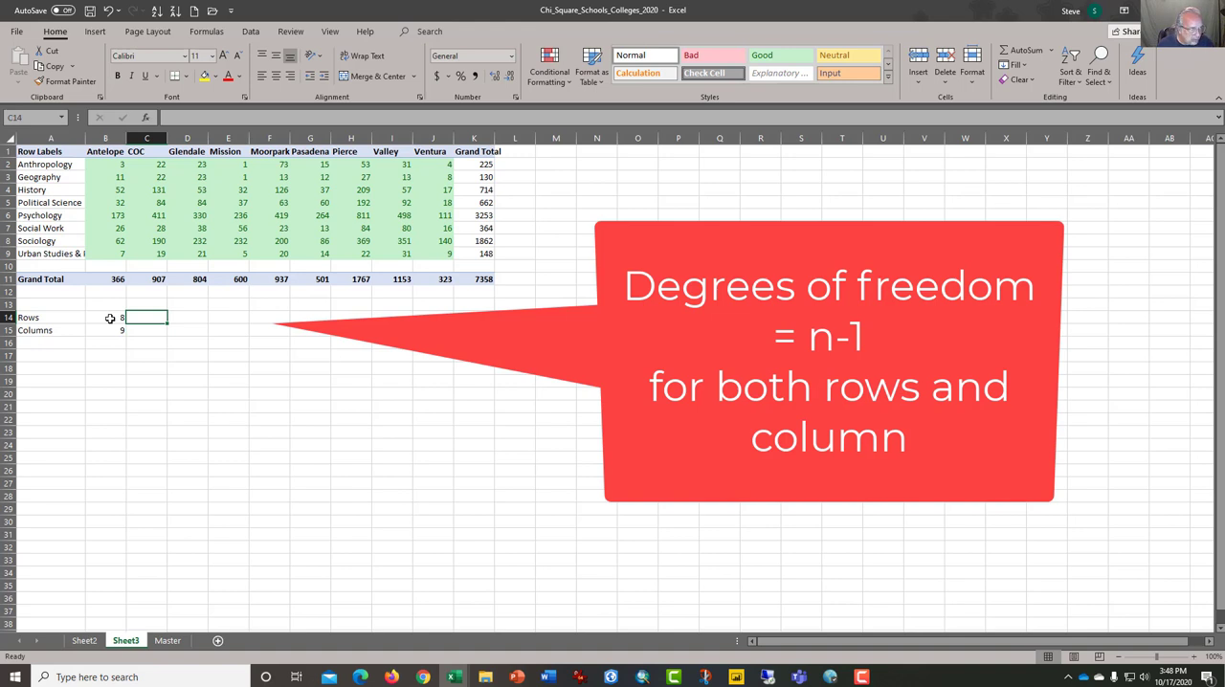
{"action": "type", "text": "7"}
{"action": "key", "text": "Return"}
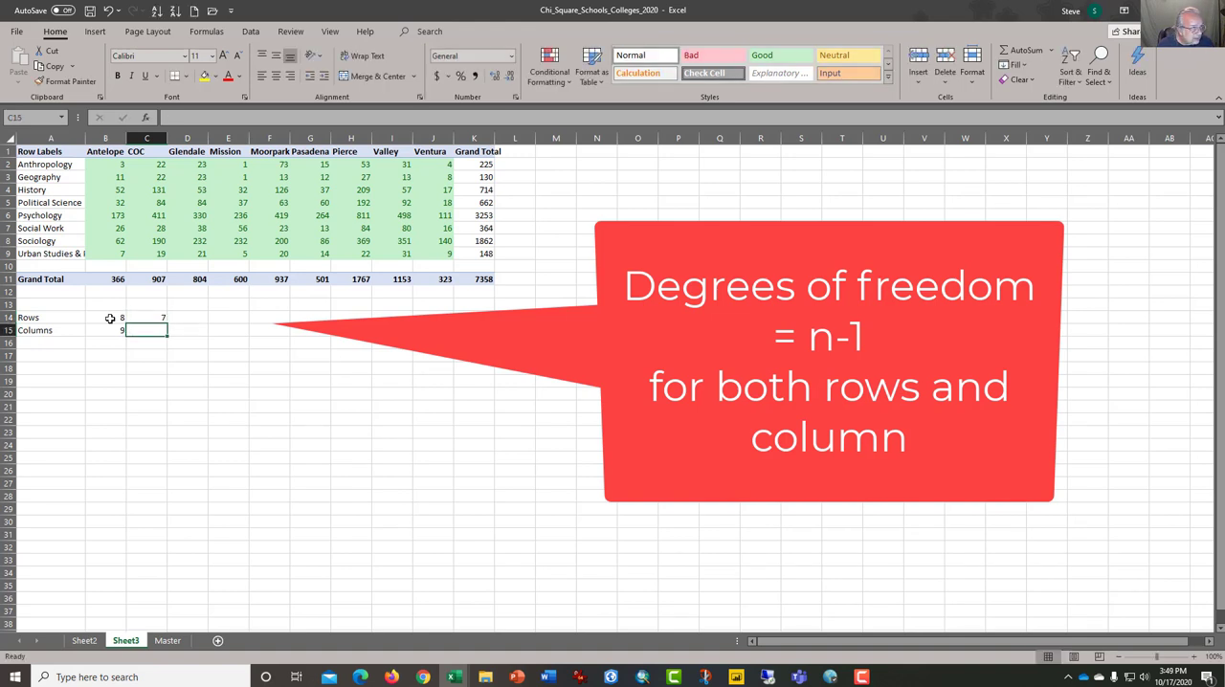
{"action": "type", "text": "8"}
{"action": "key", "text": "Return"}
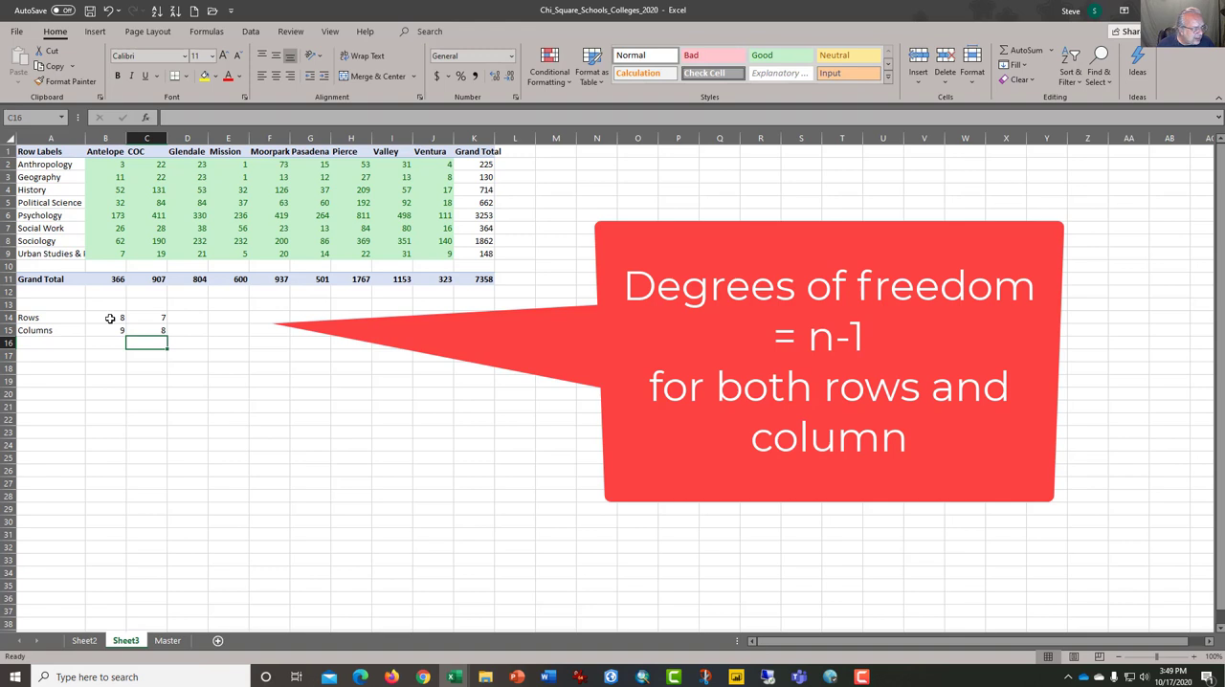
- Calculate the degrees of freedom in C16 with =C14*C15 and label it Df in B16
{"action": "type", "text": "="}
{"action": "key", "text": "Up"}
{"action": "key", "text": "Up"}
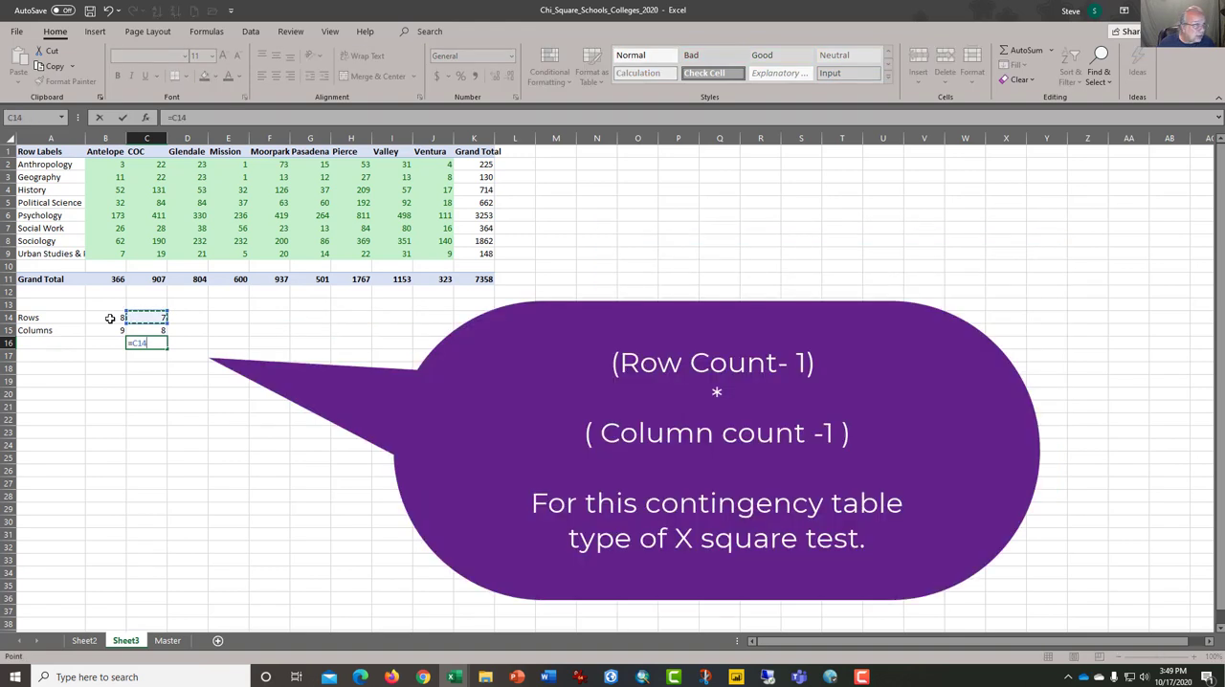
{"action": "type", "text": "*"}
{"action": "key", "text": "Up"}
{"action": "key", "text": "Return"}
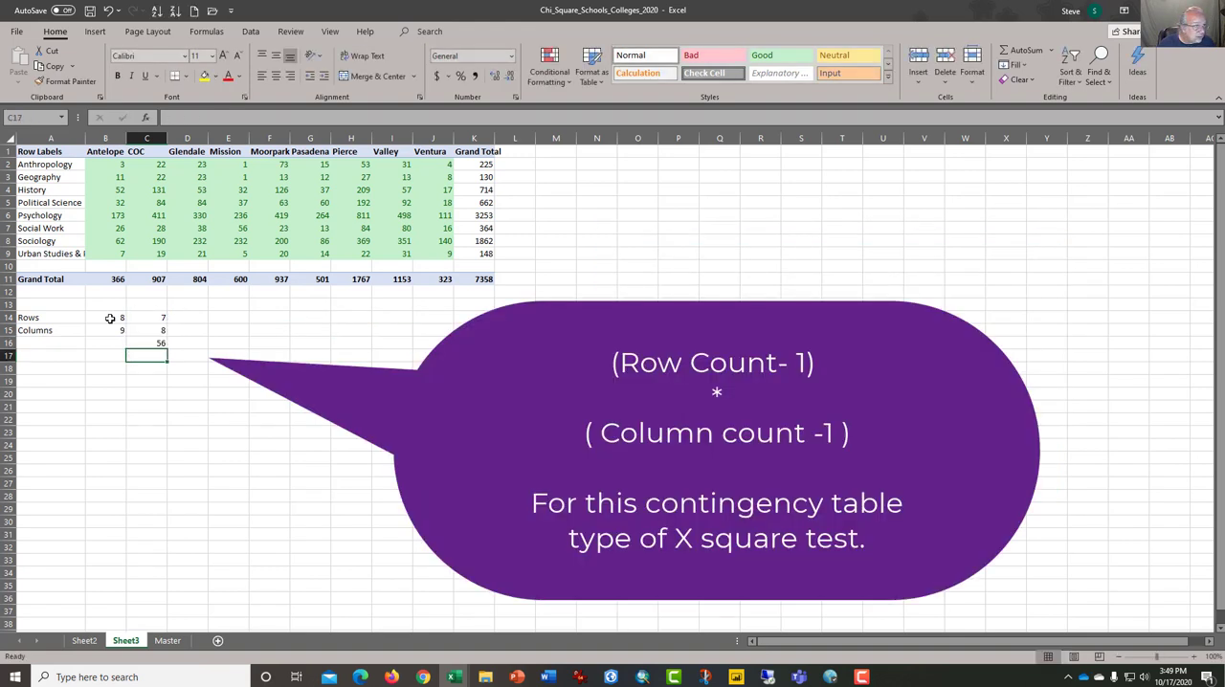
{"action": "key", "text": "Left"}
{"action": "key", "text": "Up"}
{"action": "type", "text": "Df"}
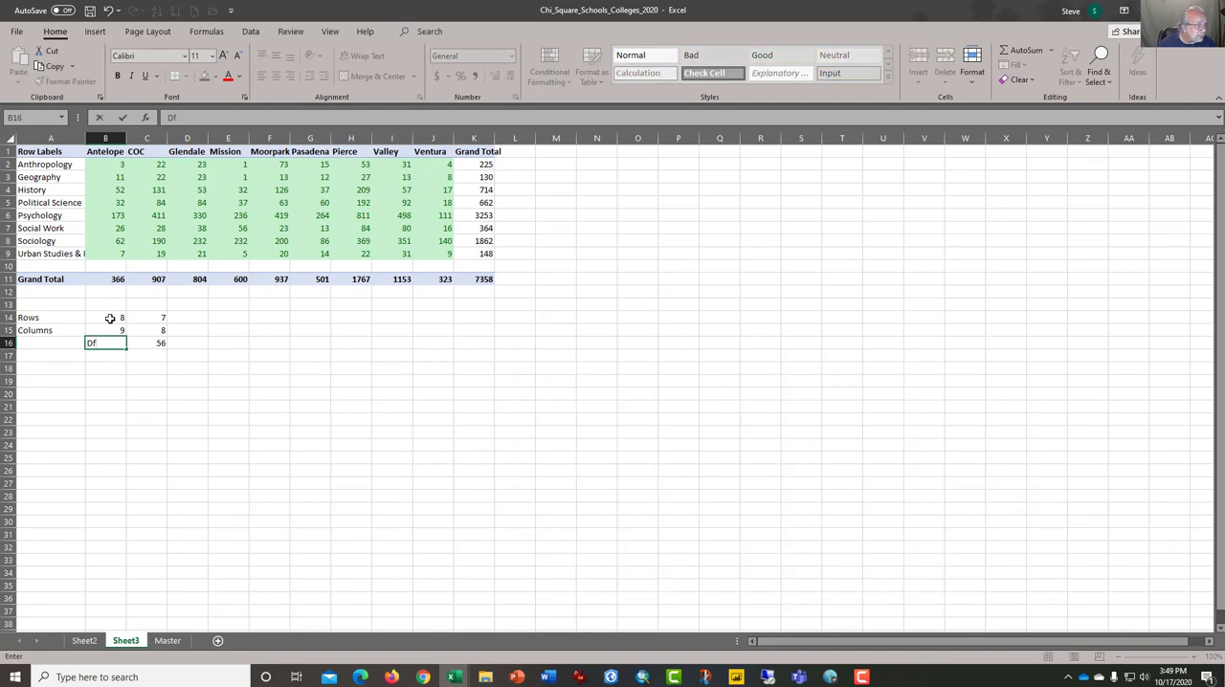
{"action": "key", "text": "Right"}
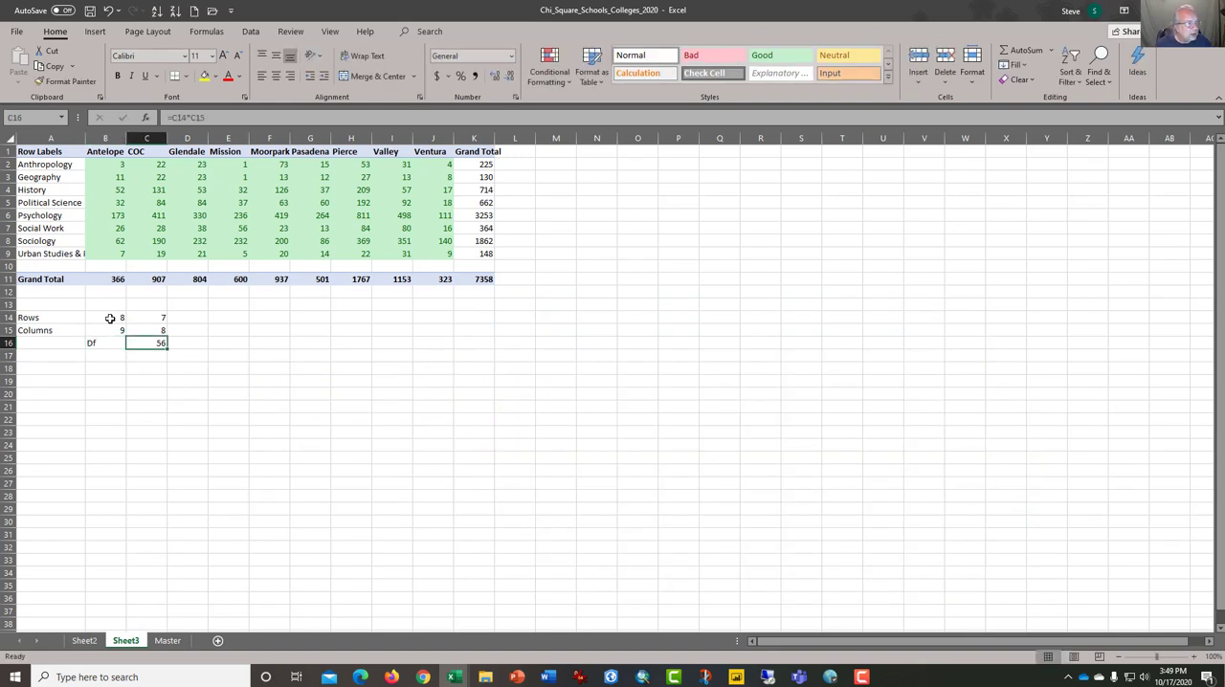
- Add the column heading "Percent Majors" in L1, beside the Grand Total column
{"action": "key", "text": "Right"}
{"action": "key", "text": "Right"}
{"action": "key", "text": "Right"}
{"action": "key", "text": "Right"}
{"action": "key", "text": "Right"}
{"action": "key", "text": "Right"}
{"action": "key", "text": "Up"}
{"action": "key", "text": "Up"}
{"action": "key", "text": "Up"}
{"action": "key", "text": "Up"}
{"action": "key", "text": "Up"}
{"action": "key", "text": "Up"}
{"action": "key", "text": "Up"}
{"action": "key", "text": "Up"}
{"action": "key", "text": "Up"}
{"action": "key", "text": "Up"}
{"action": "key", "text": "Up"}
{"action": "key", "text": "Up"}
{"action": "key", "text": "Up"}
{"action": "key", "text": "Up"}
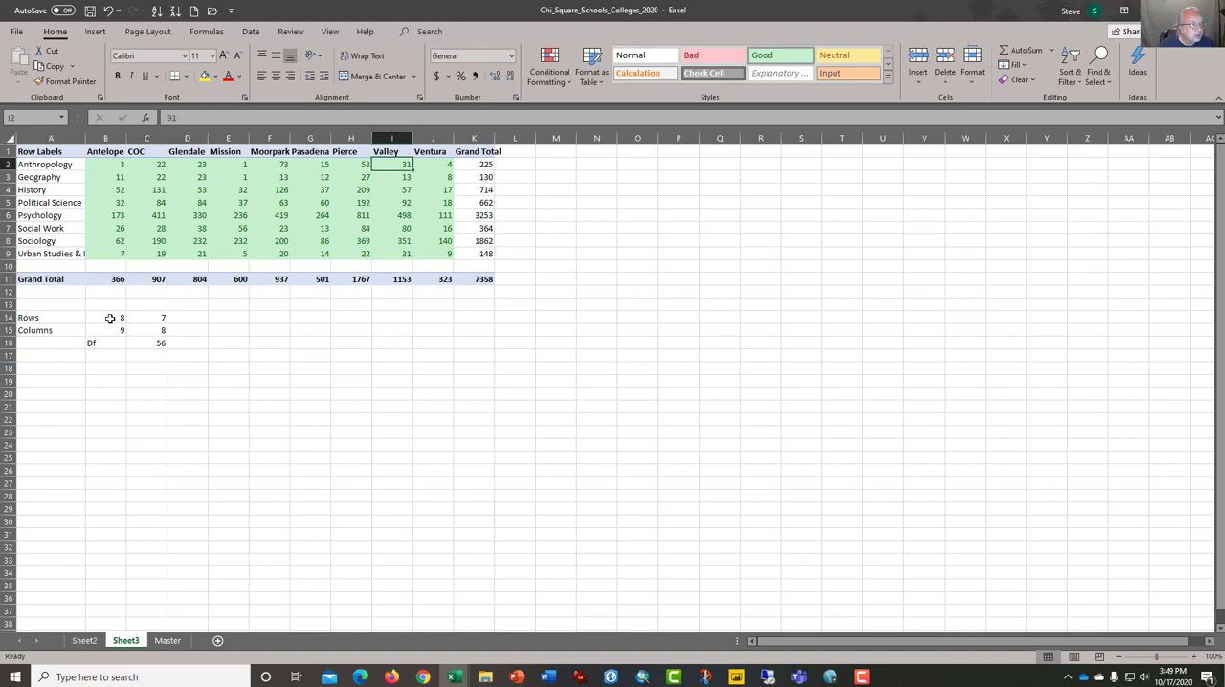
{"action": "key", "text": "Right"}
{"action": "key", "text": "Right"}
{"action": "key", "text": "Right"}
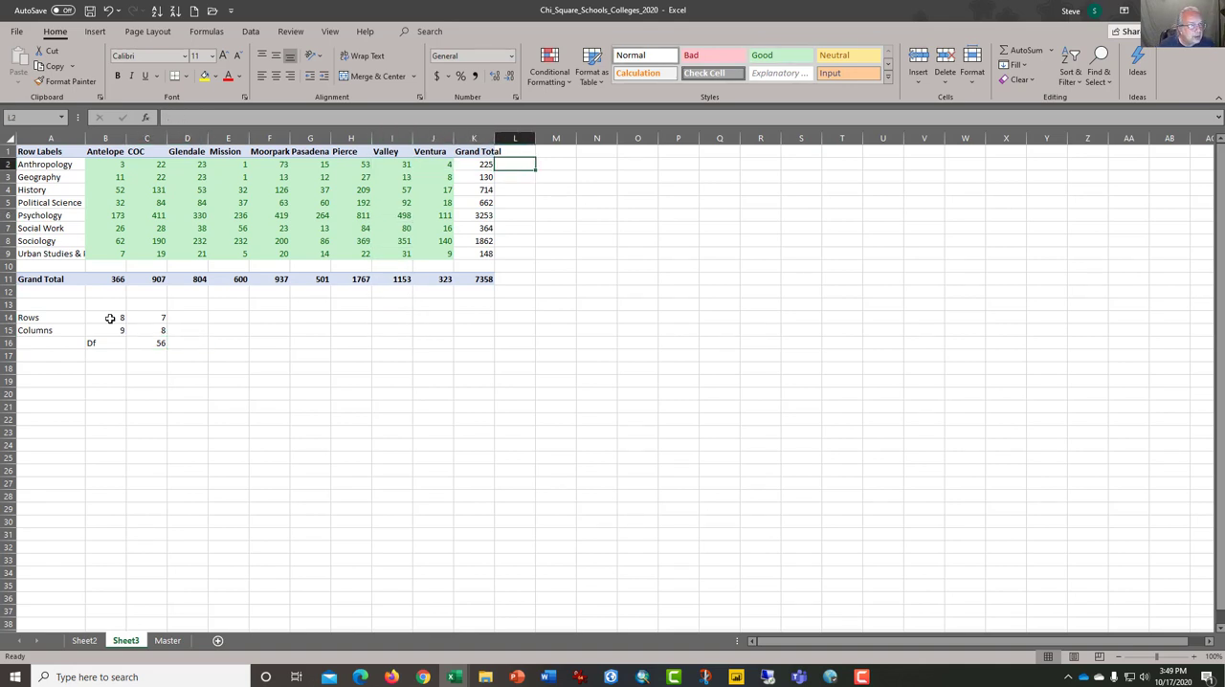
{"action": "key", "text": "Up"}
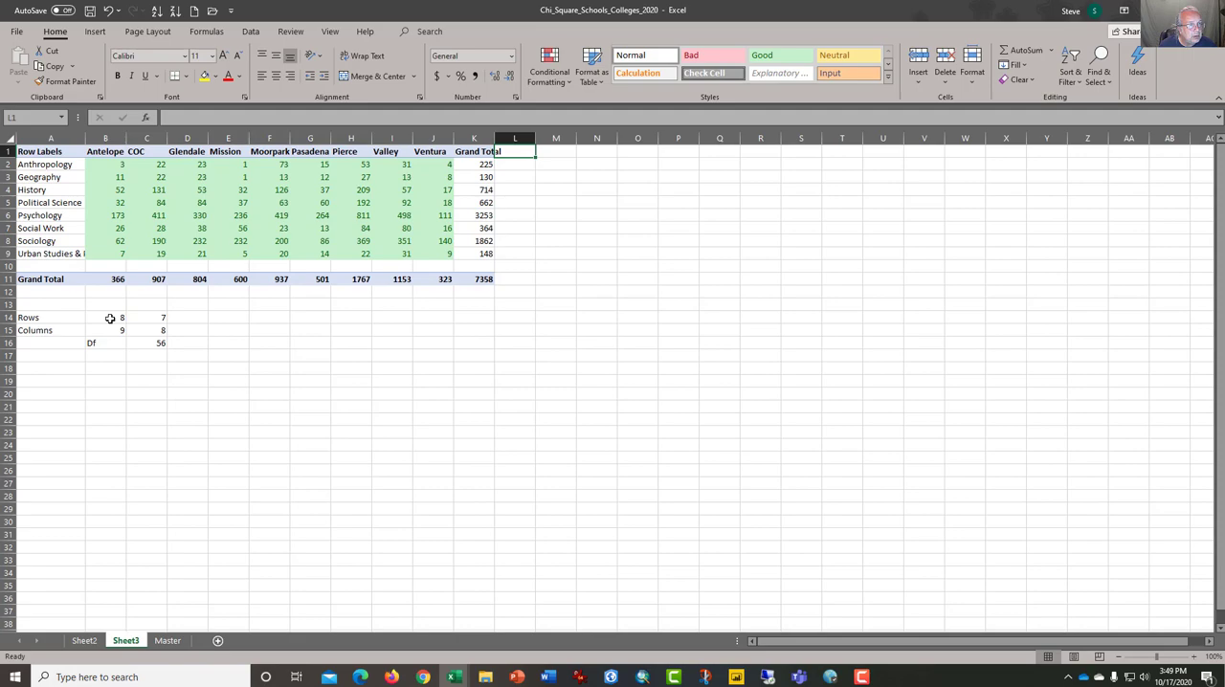
{"action": "type", "text": "Percent"}
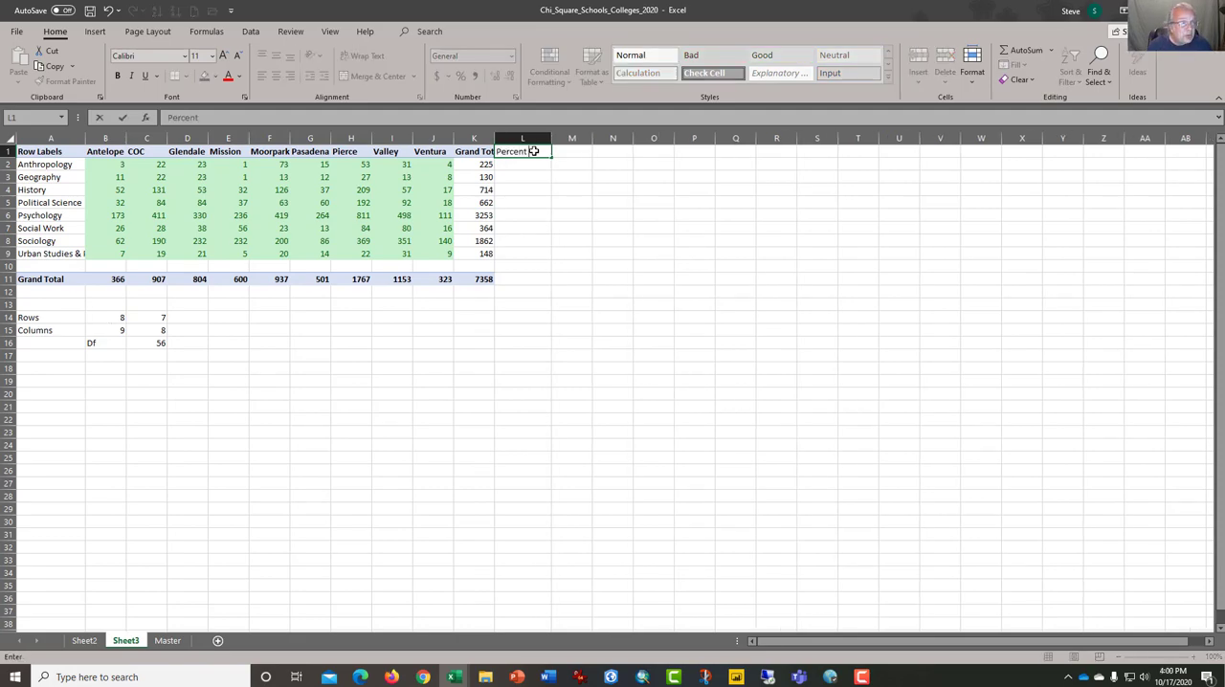
{"action": "type", "text": "Majors"}
{"action": "key", "text": "Return"}
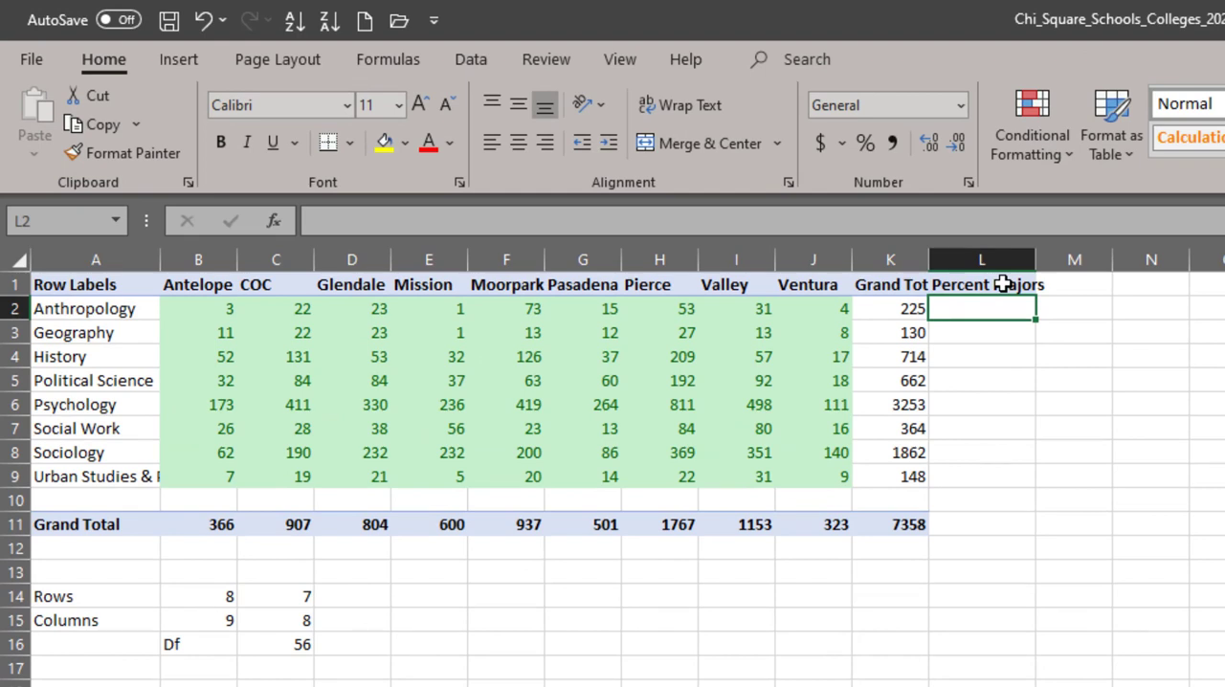
- Calculate Anthropology's share of all majors in L2 with the formula =K2/$K$11
{"action": "type", "text": "="}
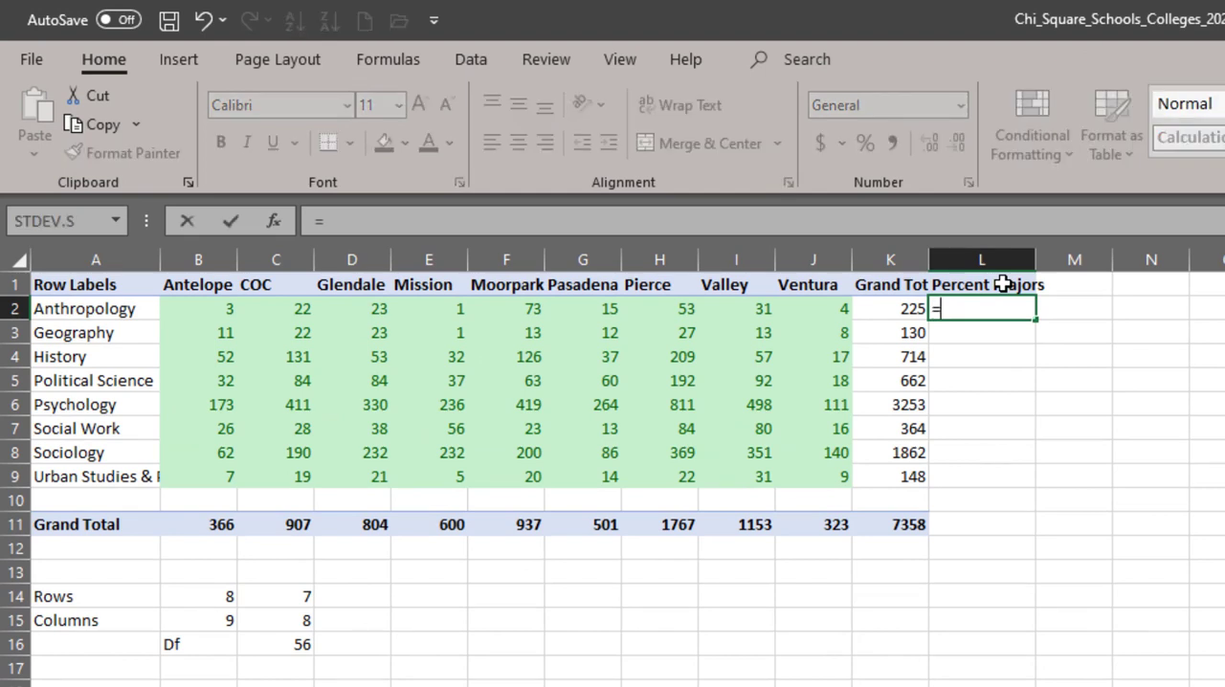
{"action": "key", "text": "Left"}
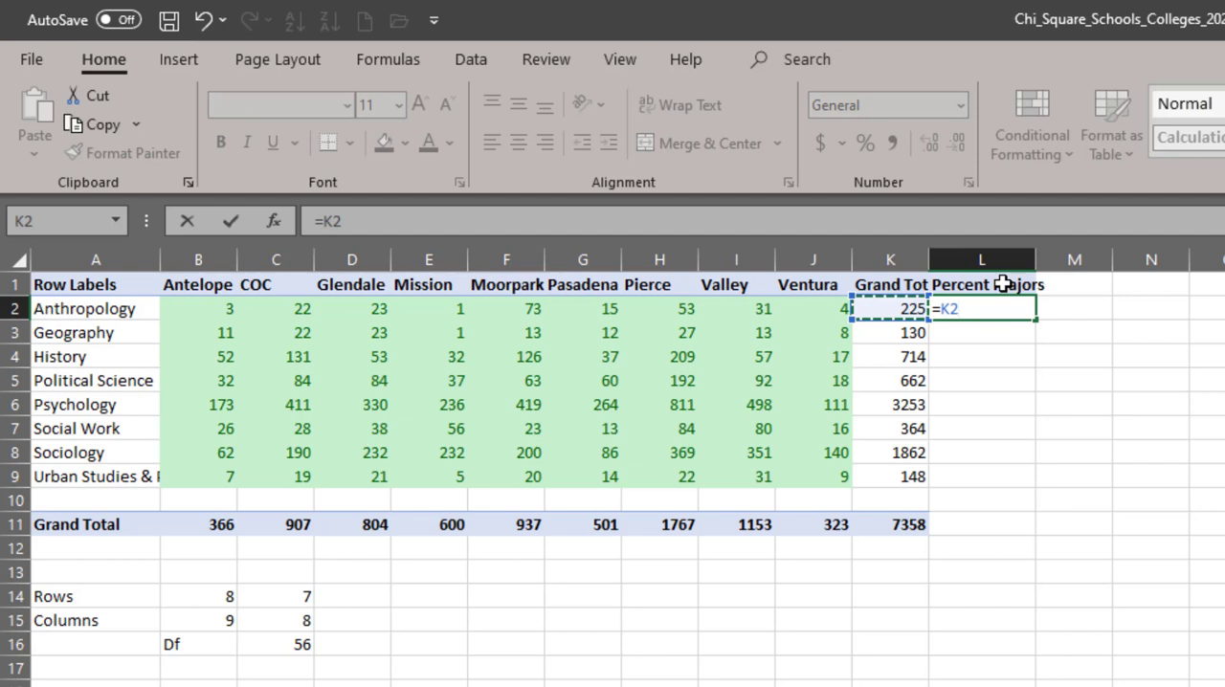
{"action": "type", "text": "/"}
{"action": "key", "text": "Down"}
{"action": "key", "text": "Down"}
{"action": "key", "text": "Down"}
{"action": "key", "text": "Down"}
{"action": "key", "text": "Down"}
{"action": "key", "text": "Down"}
{"action": "key", "text": "Down"}
{"action": "key", "text": "Down"}
{"action": "key", "text": "Down"}
{"action": "key", "text": "Down"}
{"action": "key", "text": "Left"}
{"action": "key", "text": "Up"}
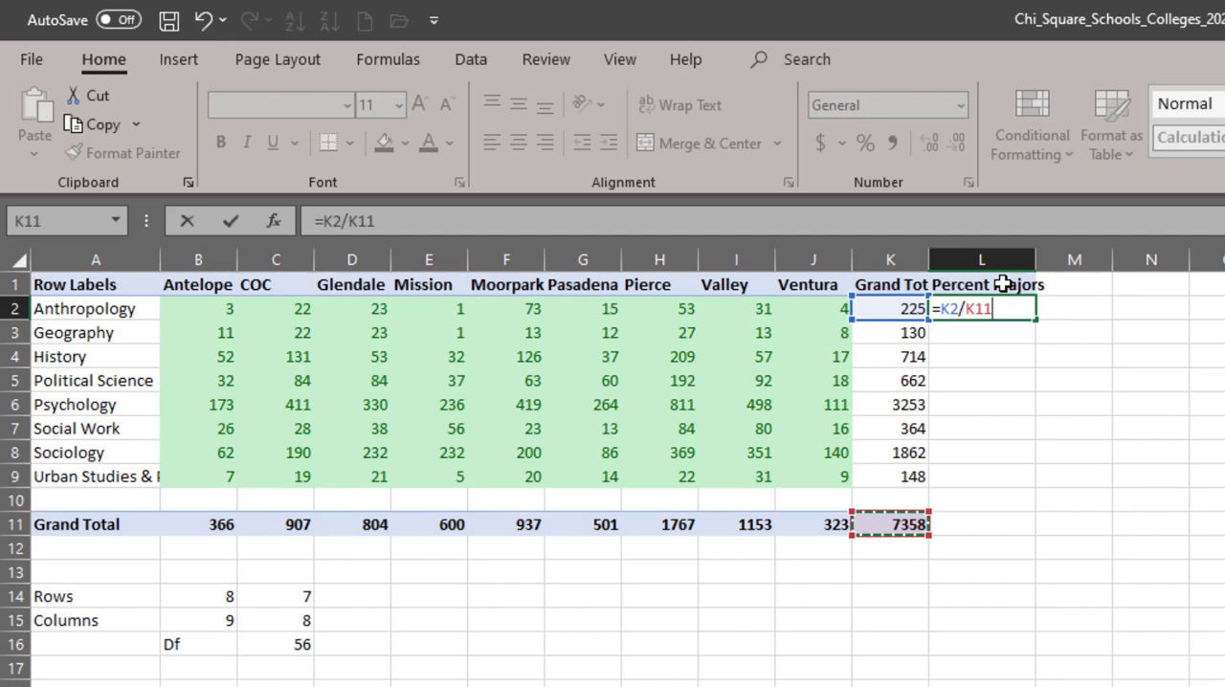
{"action": "key", "text": "F4"}
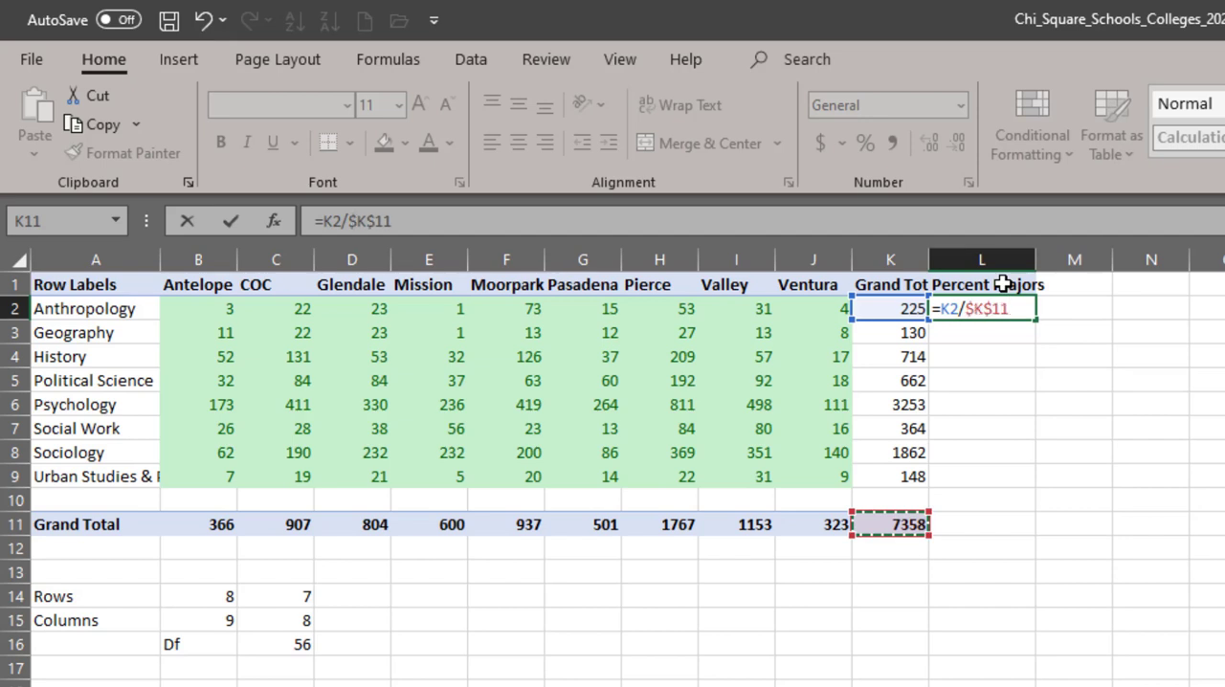
{"action": "key", "text": "Return"}
{"action": "key", "text": "Up"}
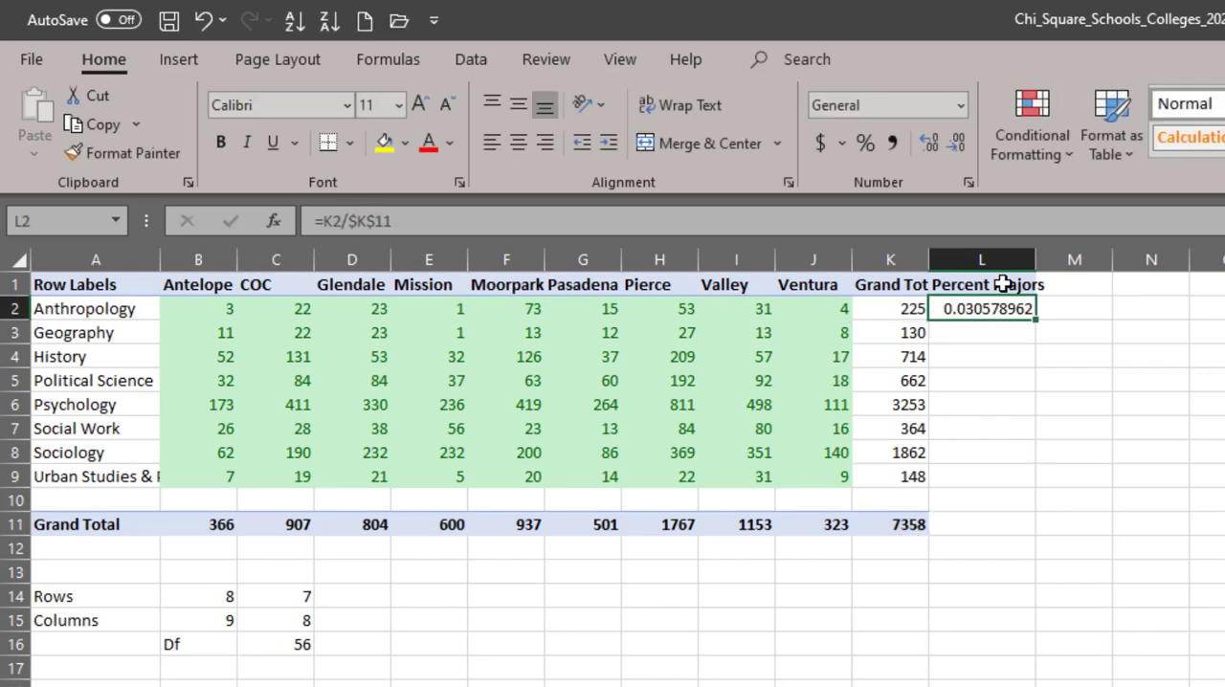
- Copy the percentage formula from L2 down through L9 for the remaining majors
{"action": "key", "text": "ctrl+c"}
{"action": "key", "text": "shift+Down"}
{"action": "key", "text": "shift+Down"}
{"action": "key", "text": "shift+Down"}
{"action": "key", "text": "shift+Down"}
{"action": "key", "text": "shift+Down"}
{"action": "key", "text": "shift+Down"}
{"action": "key", "text": "shift+Down"}
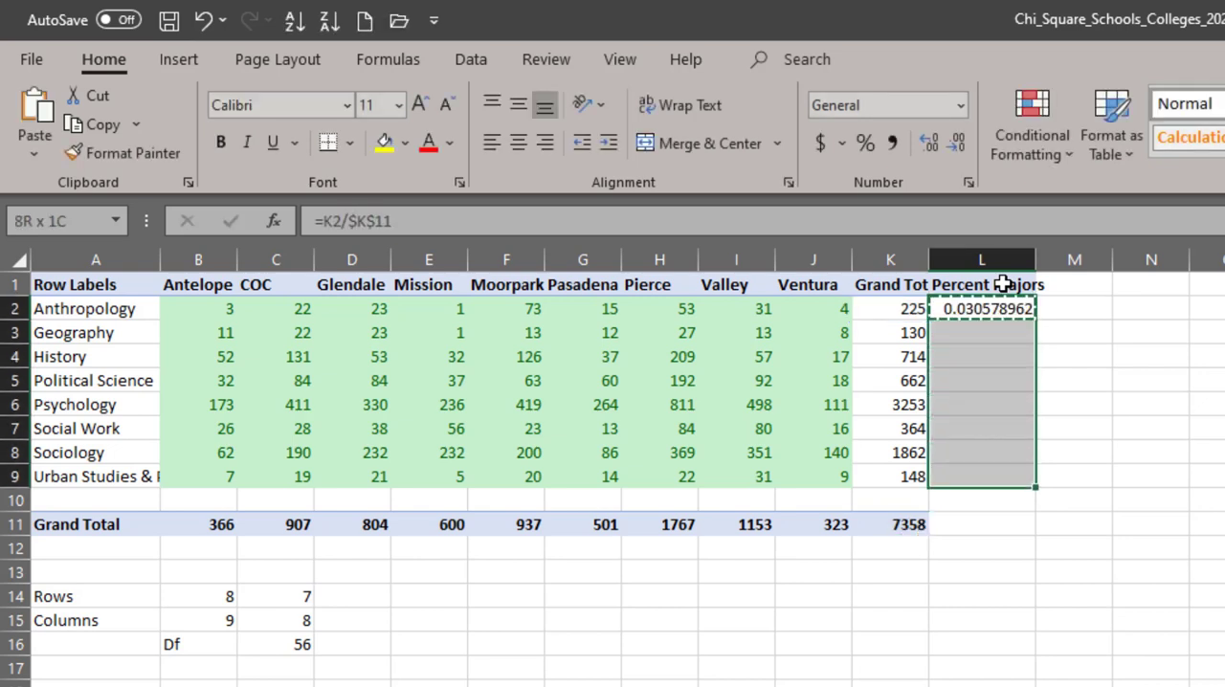
{"action": "key", "text": "ctrl+v"}
{"action": "key", "text": "Escape"}
{"action": "left_click", "coordinate": [1002, 283]}
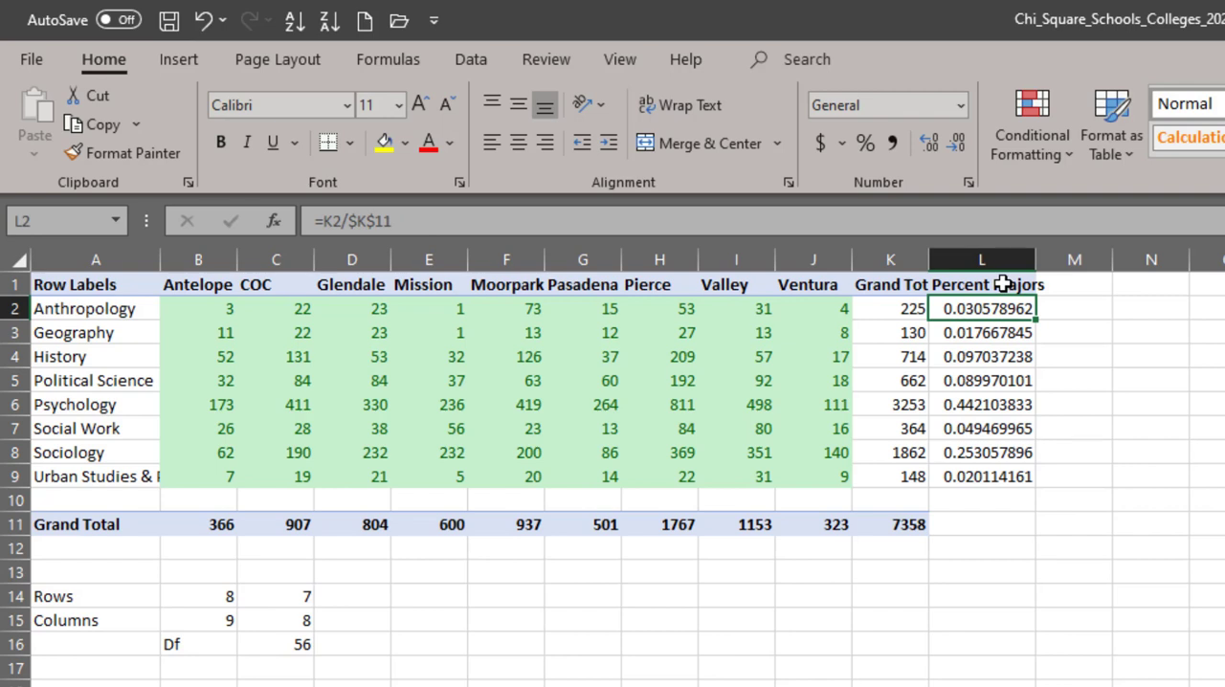
- Examine the percentages of majors in column L, highlighting the whole Psychology row
{"action": "key", "text": "Down"}
{"action": "key", "text": "Down"}
{"action": "key", "text": "Down"}
{"action": "key", "text": "Down"}
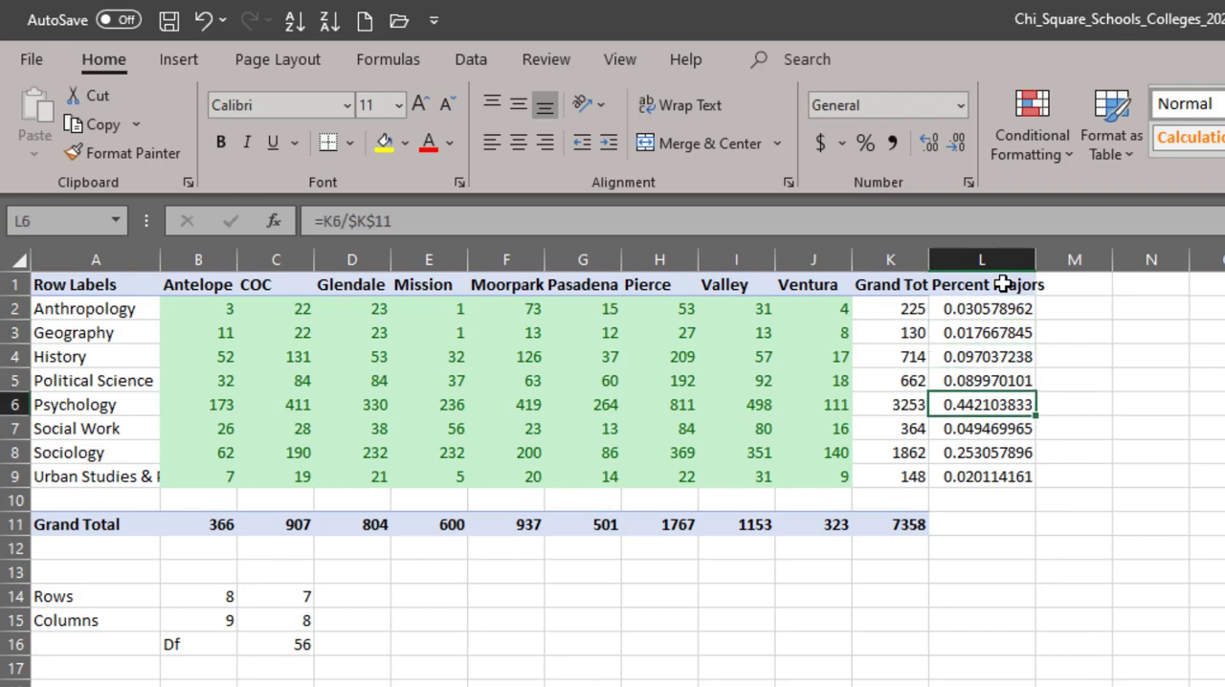
{"action": "key", "text": "shift+Home"}
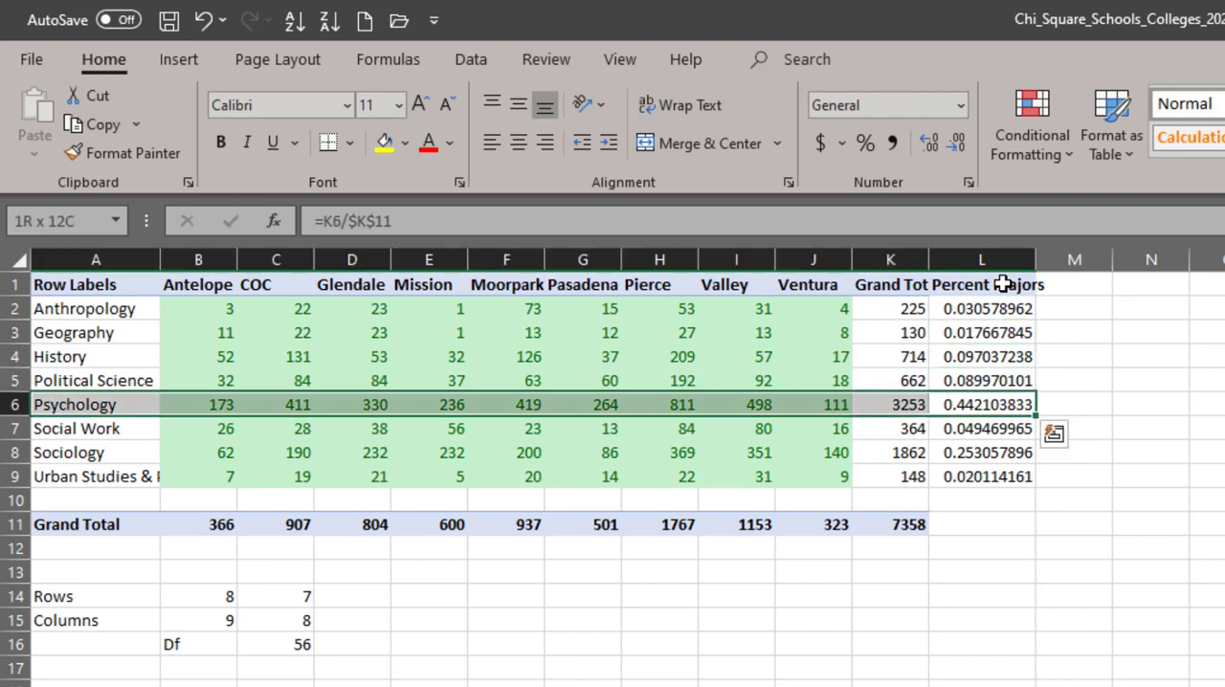
{"action": "key", "text": "Right"}
{"action": "key", "text": "Left"}
{"action": "key", "text": "Down"}
{"action": "key", "text": "Down"}
{"action": "key", "text": "Down"}
{"action": "key", "text": "Down"}
{"action": "key", "text": "Down"}
{"action": "key", "text": "Down"}
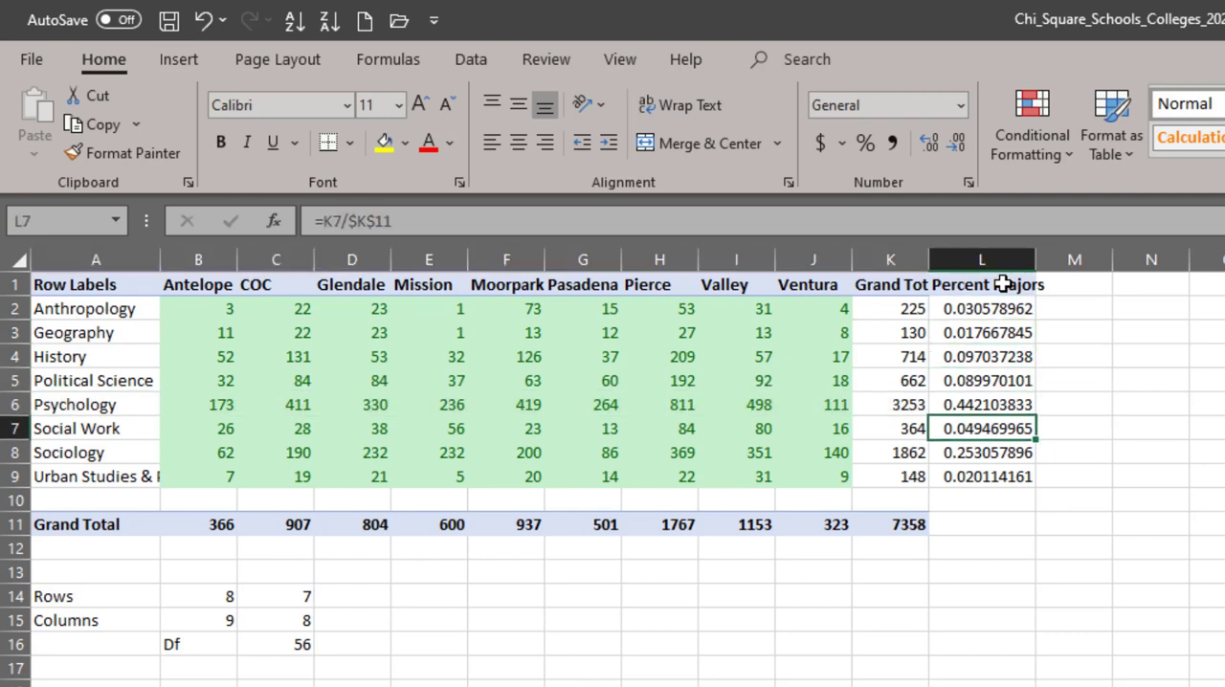
{"action": "key", "text": "Up"}
{"action": "key", "text": "Up"}
{"action": "key", "text": "Up"}
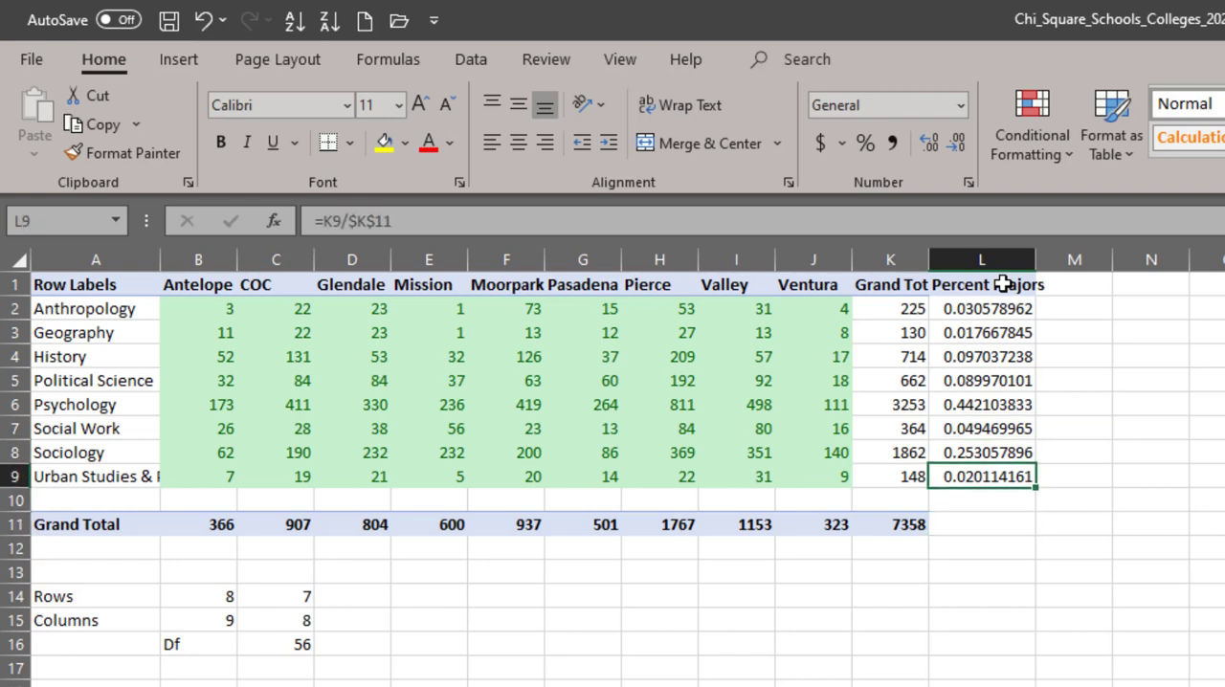
- Copy the percentage formula from L9 into L11 on the Grand Total row
{"action": "key", "text": "ctrl+c"}
{"action": "key", "text": "Down"}
{"action": "key", "text": "Down"}
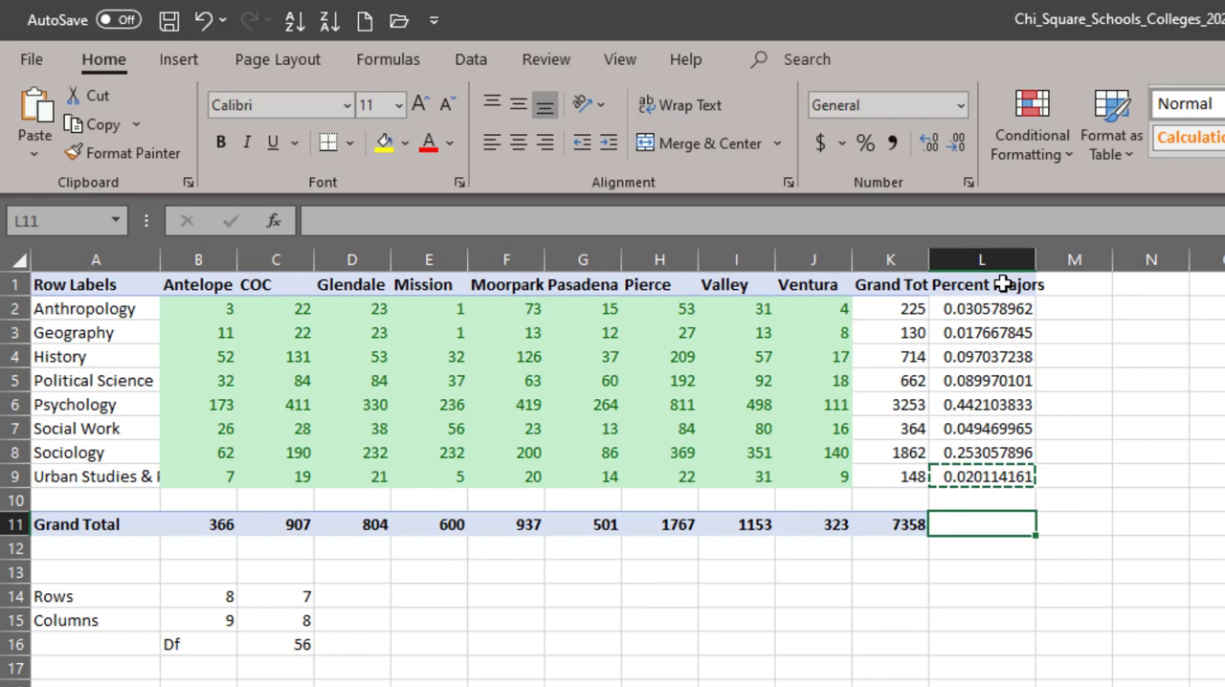
{"action": "key", "text": "Up"}
{"action": "key", "text": "Down"}
{"action": "key", "text": "Return"}
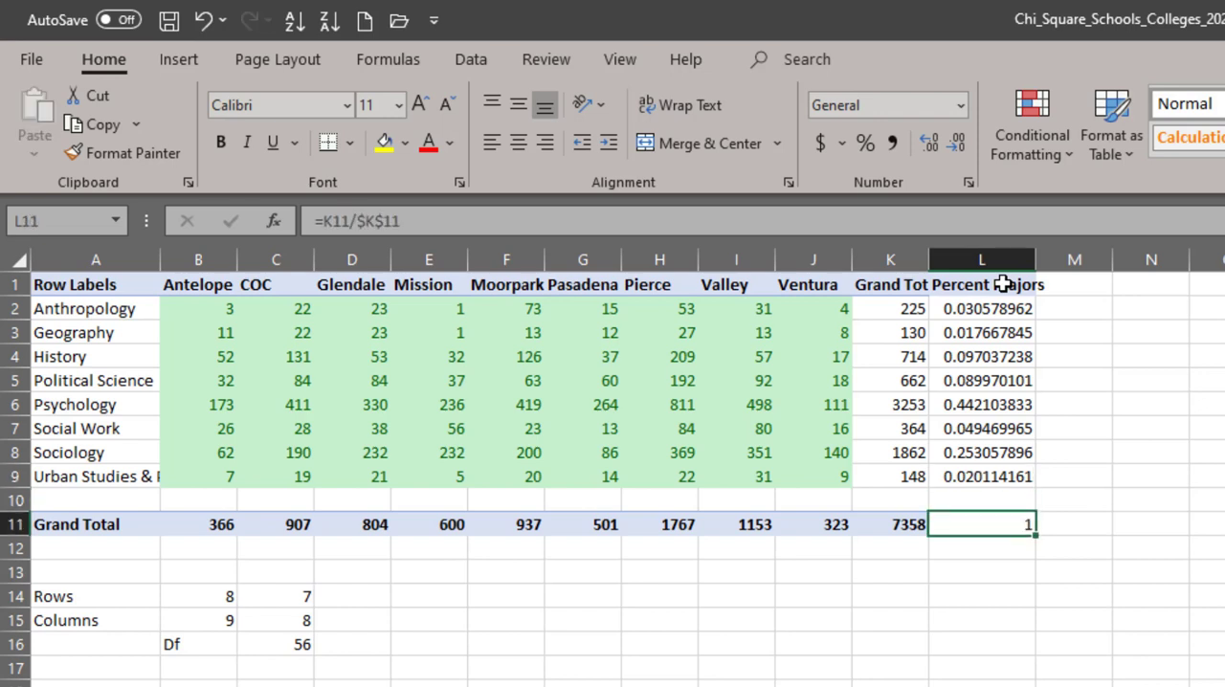
- Calculate Antelope Valley's share of the grand total in B12 with the formula =B11/$K$11
{"action": "key", "text": "Down"}
{"action": "key", "text": "Left"}
{"action": "key", "text": "Left"}
{"action": "key", "text": "Left"}
{"action": "key", "text": "Left"}
{"action": "key", "text": "Left"}
{"action": "key", "text": "Left"}
{"action": "key", "text": "Left"}
{"action": "key", "text": "Left"}
{"action": "key", "text": "Left"}
{"action": "key", "text": "Left"}
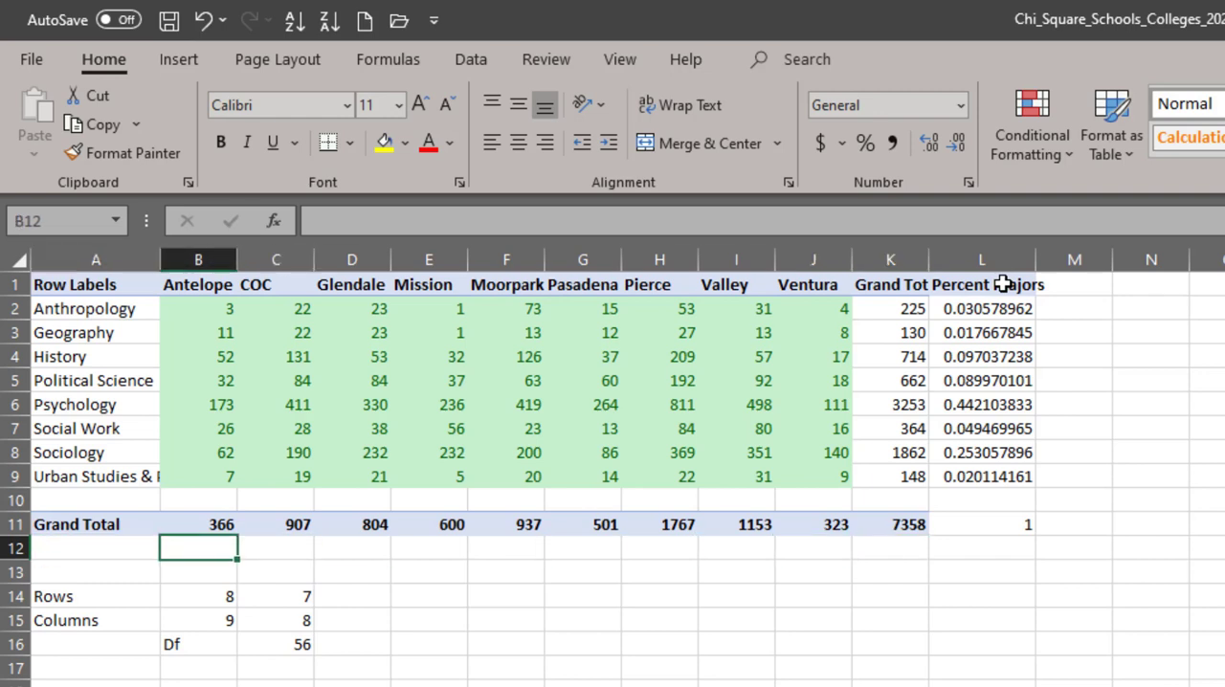
{"action": "type", "text": "="}
{"action": "key", "text": "Up"}
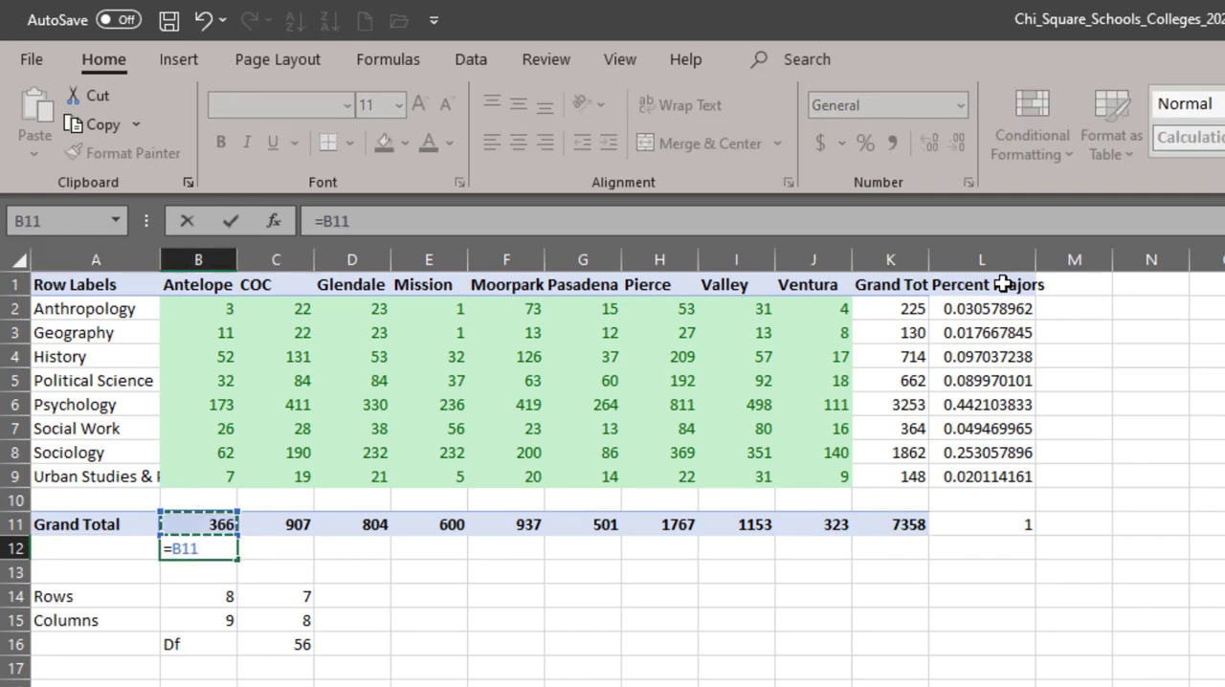
{"action": "type", "text": "/"}
{"action": "key", "text": "Up"}
{"action": "key", "text": "Right"}
{"action": "key", "text": "Right"}
{"action": "key", "text": "Right"}
{"action": "key", "text": "Right"}
{"action": "key", "text": "Right"}
{"action": "key", "text": "Right"}
{"action": "key", "text": "Right"}
{"action": "key", "text": "Right"}
{"action": "key", "text": "Right"}
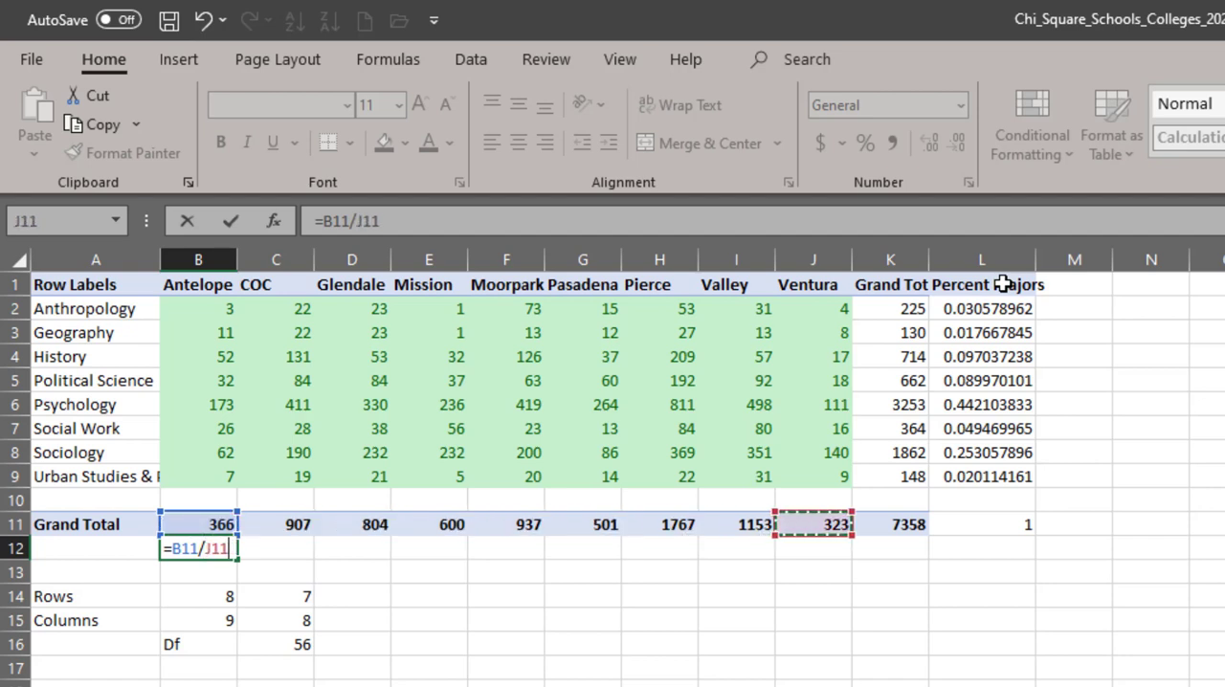
{"action": "key", "text": "F4"}
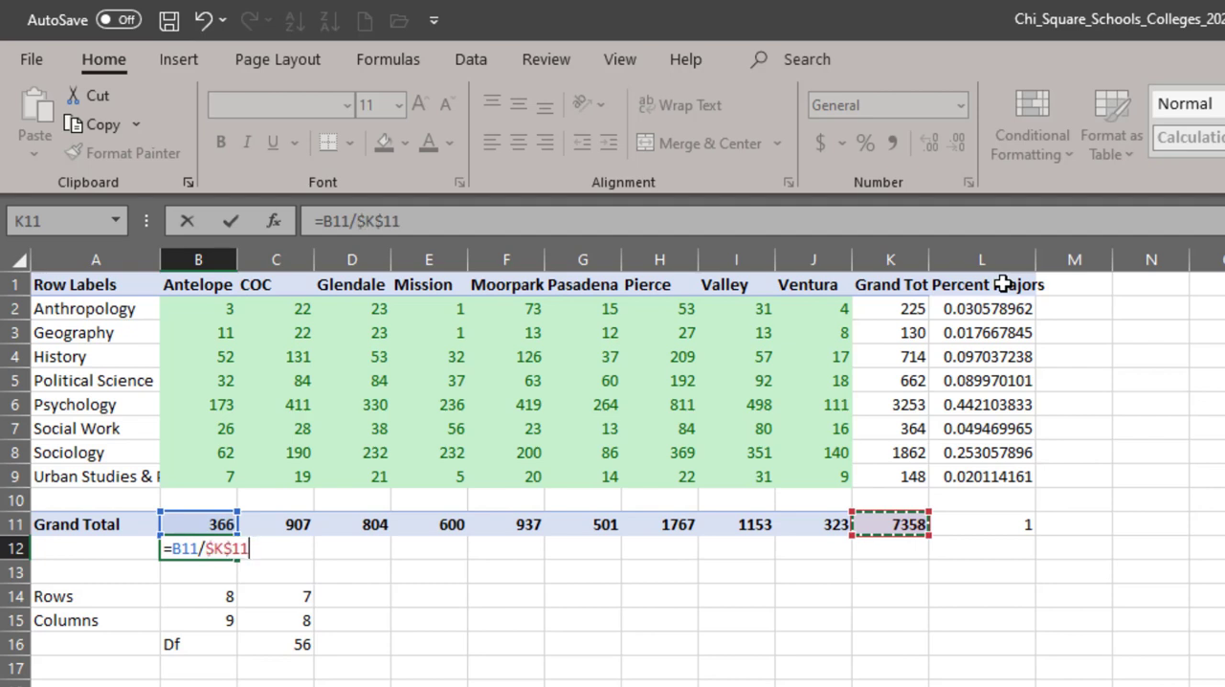
{"action": "key", "text": "ctrl+Return"}
- Copy the institution percentage formula from B12 across row 12 through K12
{"action": "key", "text": "ctrl+c"}
{"action": "key", "text": "shift+Right"}
{"action": "key", "text": "shift+Right"}
{"action": "key", "text": "shift+Right"}
{"action": "key", "text": "shift+Right"}
{"action": "key", "text": "shift+Right"}
{"action": "key", "text": "shift+Right"}
{"action": "key", "text": "shift+Right"}
{"action": "key", "text": "shift+Right"}
{"action": "key", "text": "shift+Right"}
{"action": "key", "text": "Return"}
- Examine the institution percentages in row 12, highlighting the Pierce column from its share up to its heading
{"action": "key", "text": "Right"}
{"action": "key", "text": "Right"}
{"action": "key", "text": "Right"}
{"action": "key", "text": "Right"}
{"action": "key", "text": "Right"}
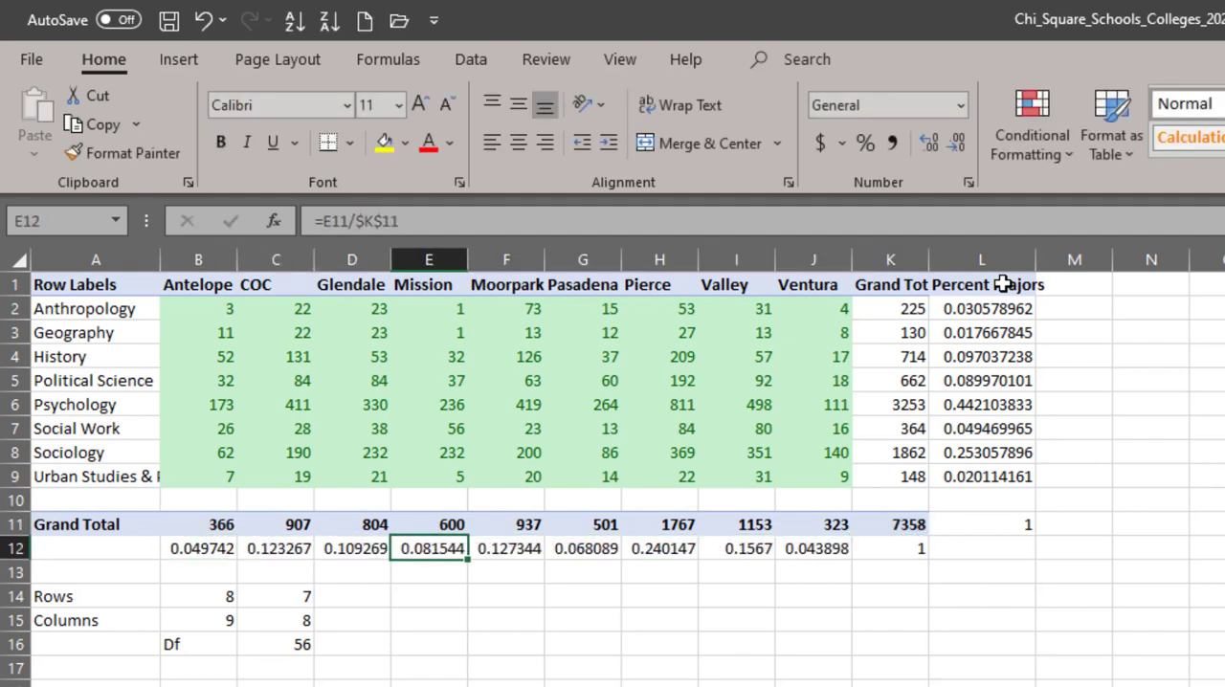
{"action": "key", "text": "Right"}
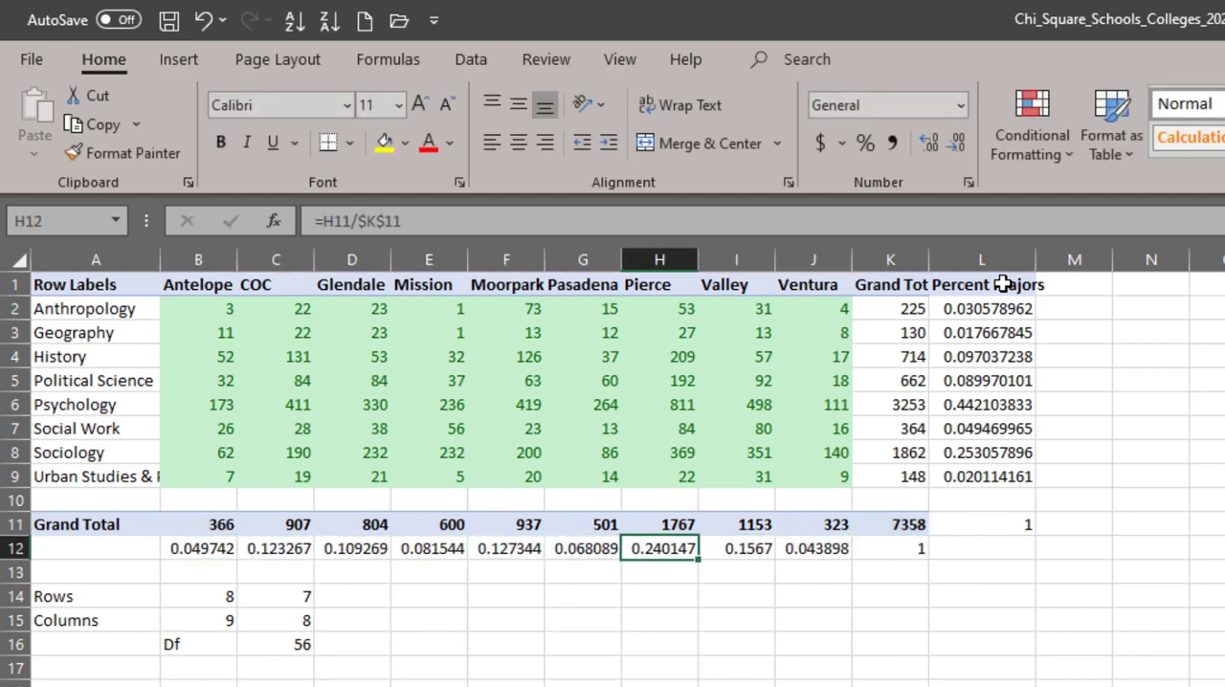
{"action": "key", "text": "ctrl+shift+Up"}
{"action": "key", "text": "ctrl+shift+Up"}
{"action": "key", "text": "ctrl+shift+Up"}
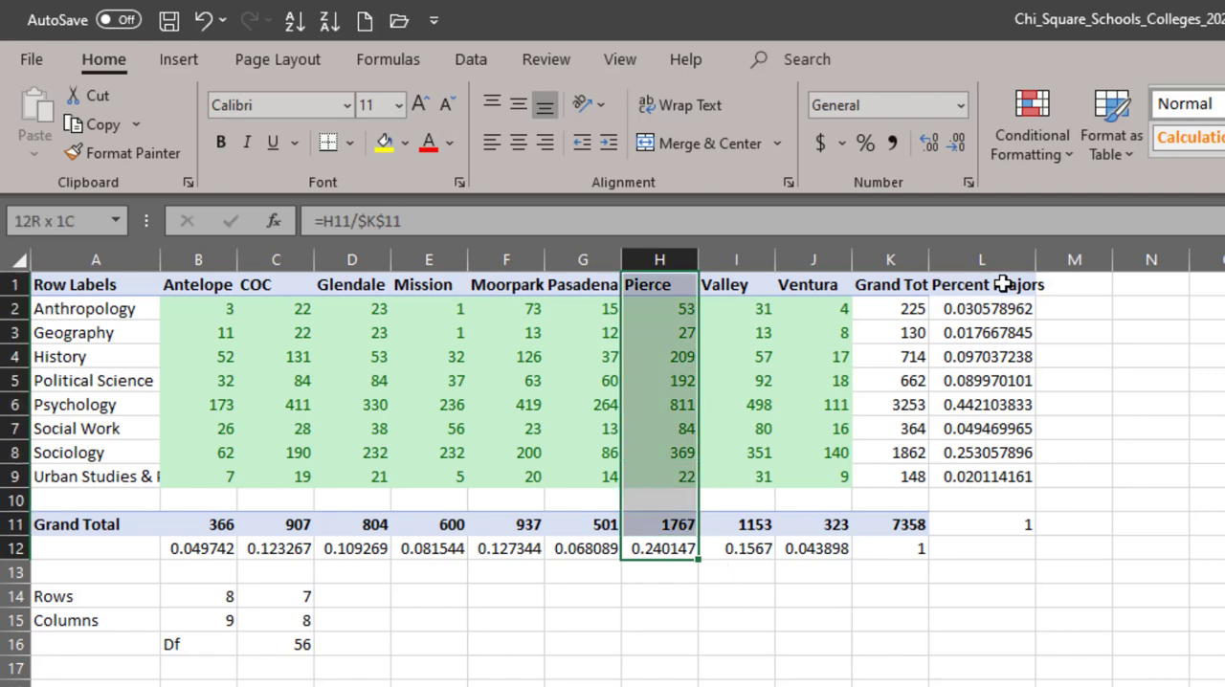
{"action": "key", "text": "Down"}
{"action": "key", "text": "Up"}
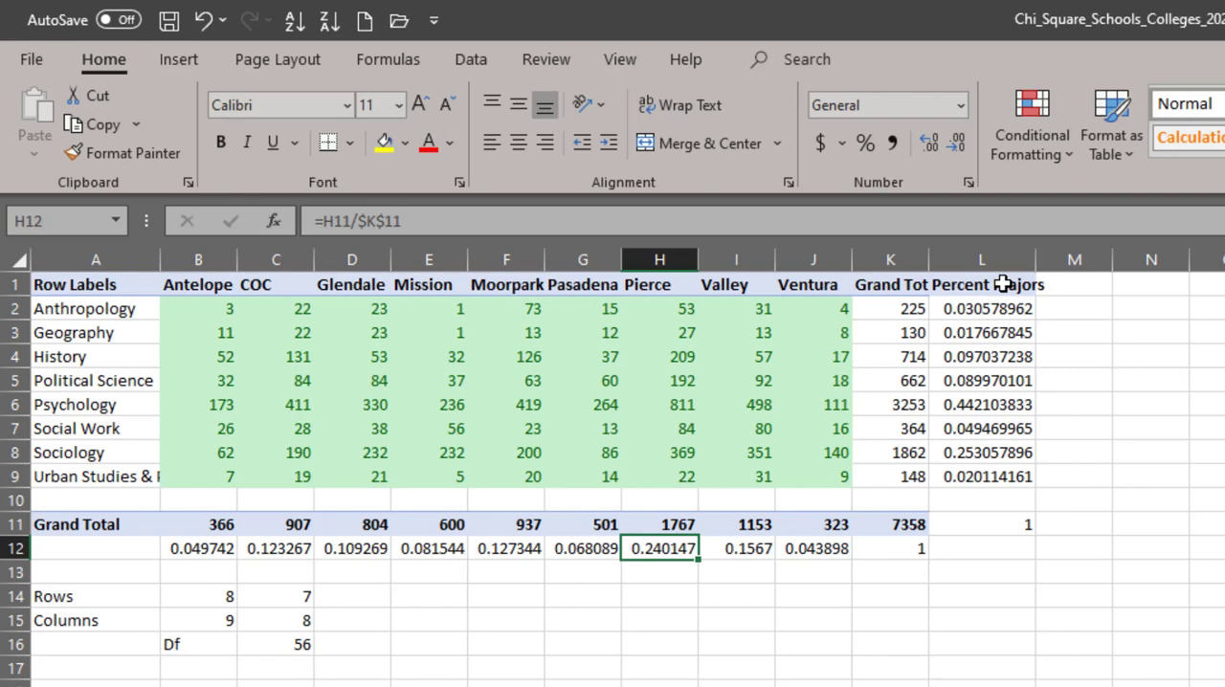
{"action": "key", "text": "Up"}
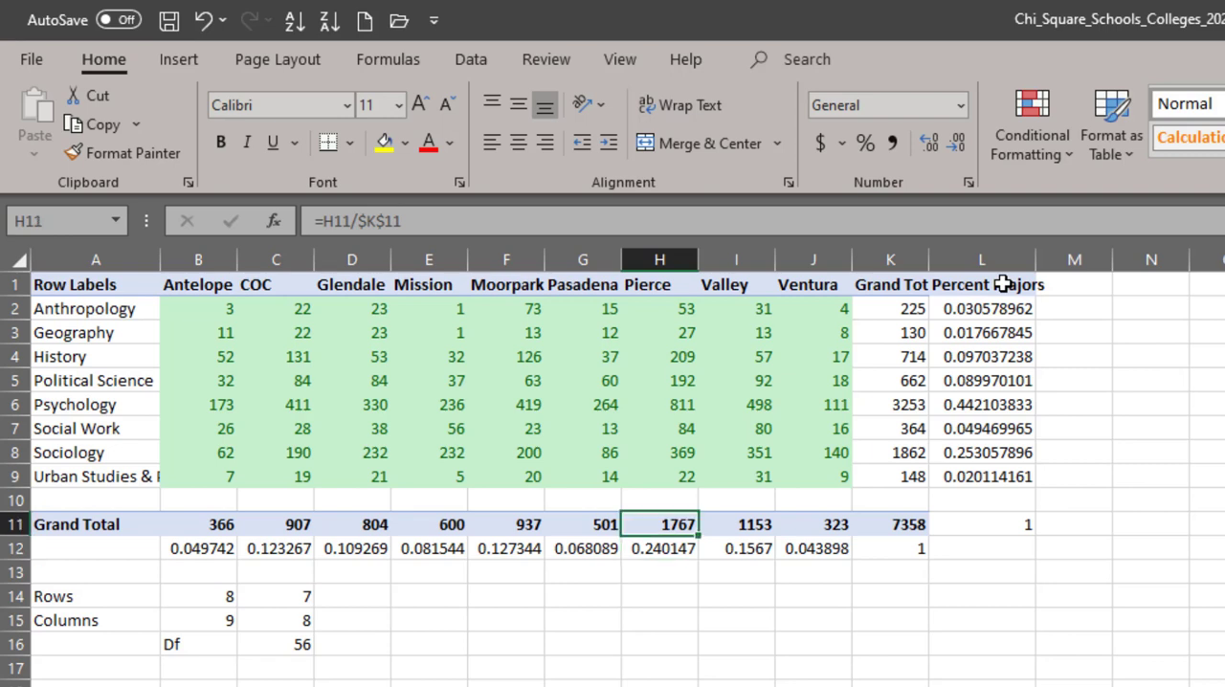
{"action": "key", "text": "ctrl+Up"}
{"action": "key", "text": "ctrl+Up"}
{"action": "key", "text": "Right"}
{"action": "key", "text": "Right"}
{"action": "key", "text": "Right"}
{"action": "key", "text": "Right"}
{"action": "key", "text": "Right"}
{"action": "key", "text": "Right"}
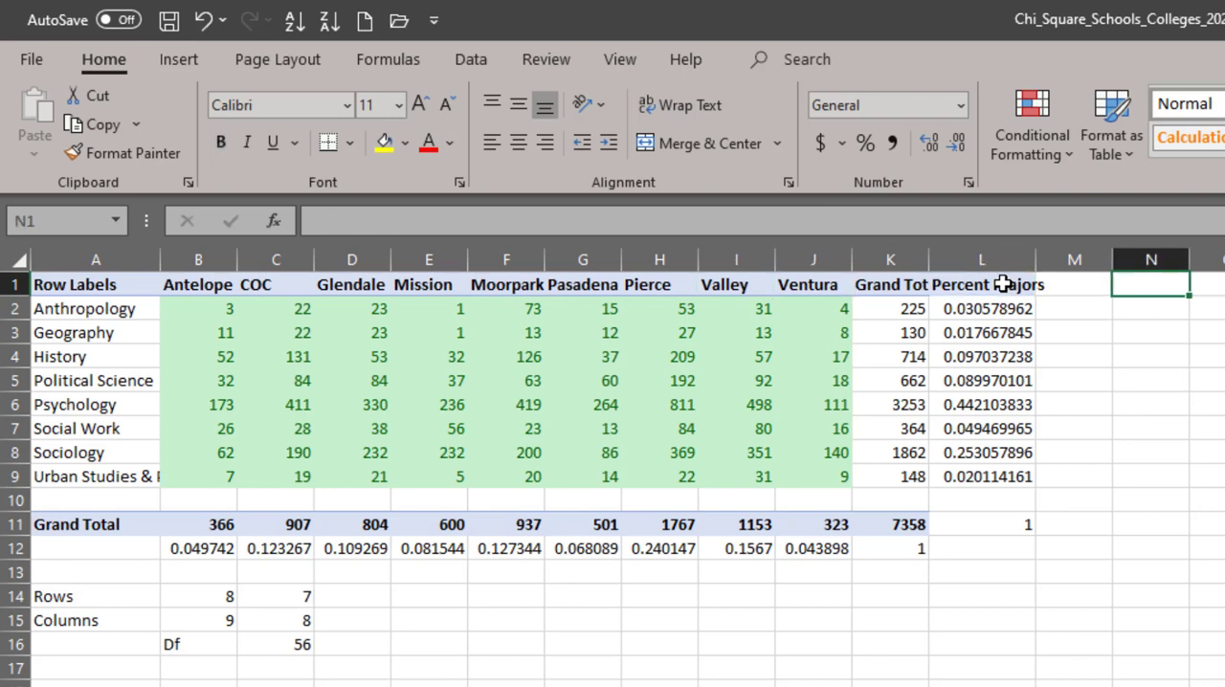
{"action": "key", "text": "Down"}
{"action": "key", "text": "Left"}
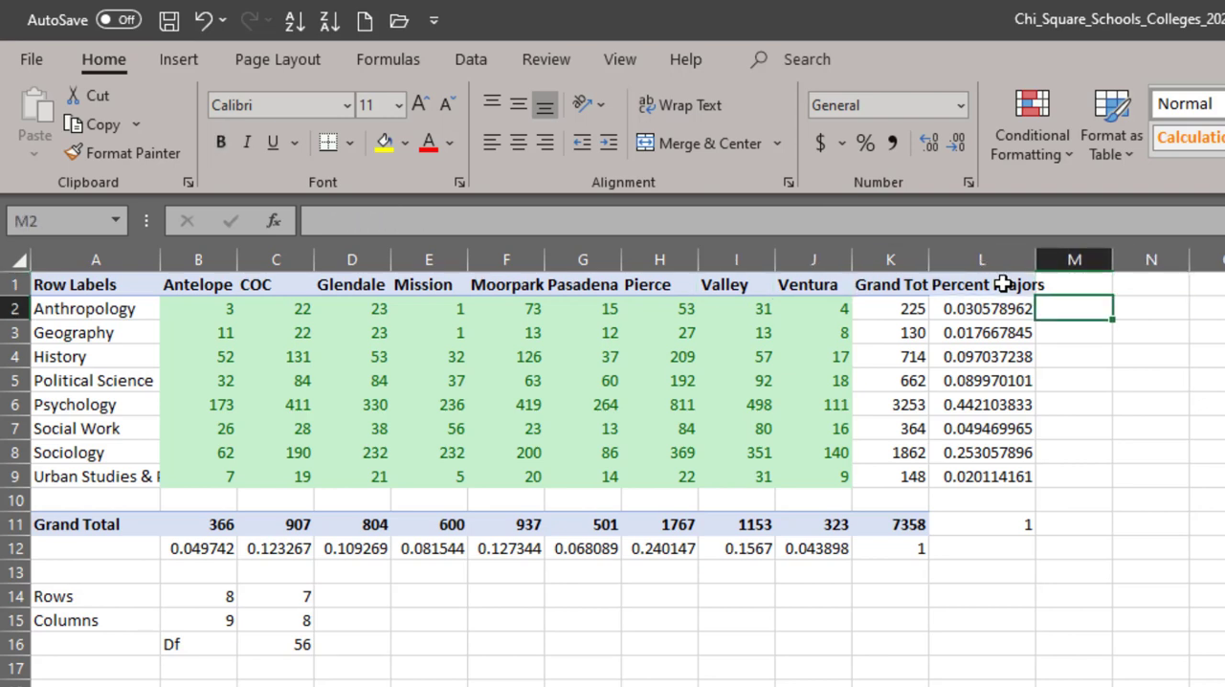
{"action": "key", "text": "Left"}
- Copy the headings, majors and institution counts in A1:J9 and paste the table at M1
{"action": "key", "text": "ctrl+Home"}
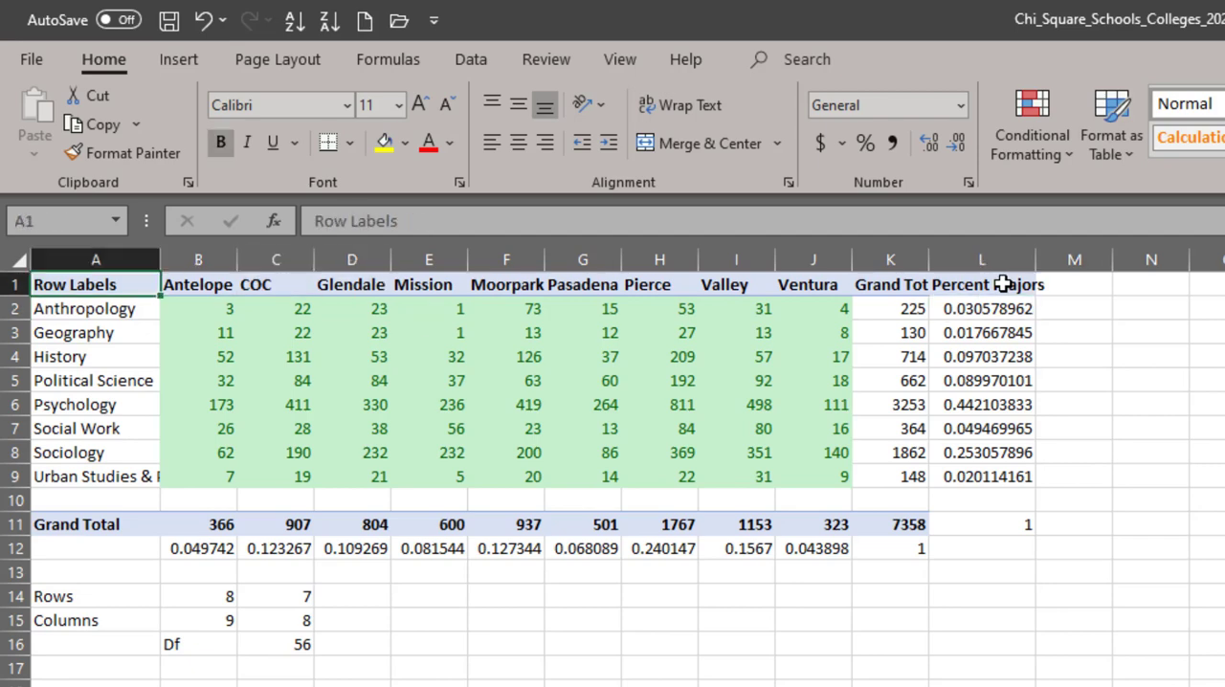
{"action": "key", "text": "shift+Right"}
{"action": "key", "text": "shift+Right"}
{"action": "key", "text": "shift+Right"}
{"action": "key", "text": "shift+Right"}
{"action": "key", "text": "shift+Right"}
{"action": "key", "text": "shift+Right"}
{"action": "key", "text": "shift+Right"}
{"action": "key", "text": "shift+Right"}
{"action": "key", "text": "shift+Right"}
{"action": "key", "text": "ctrl+shift+Down"}
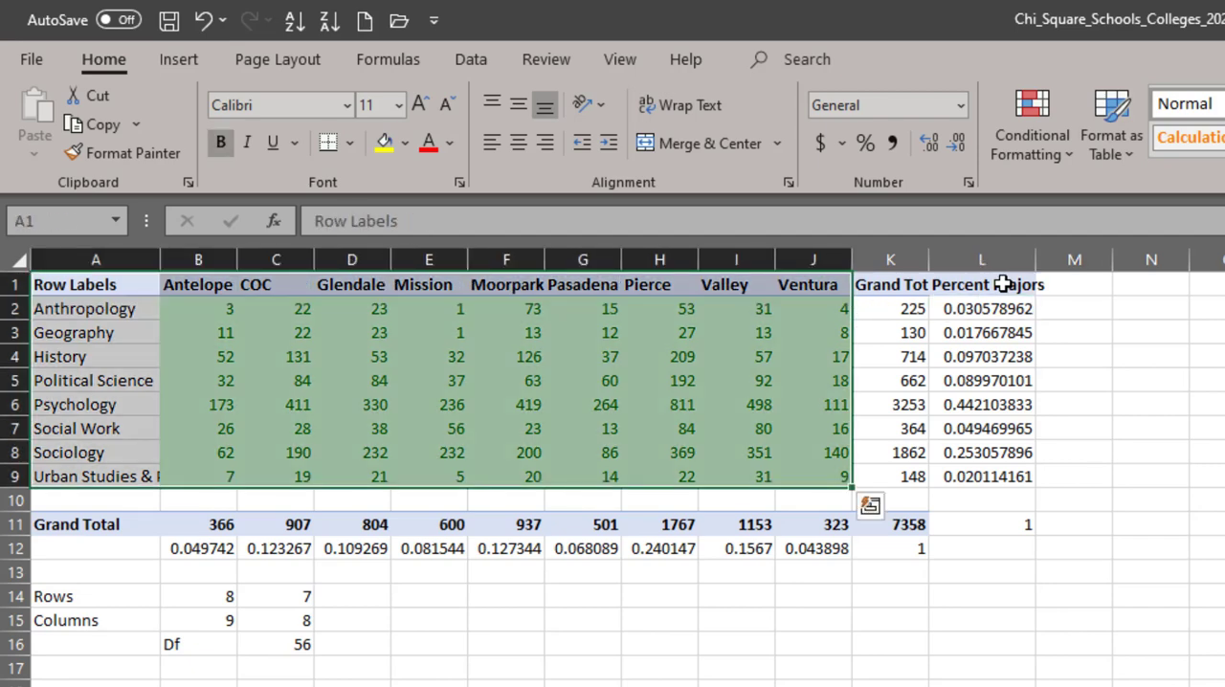
{"action": "key", "text": "ctrl+c"}
{"action": "key", "text": "Right"}
{"action": "key", "text": "Right"}
{"action": "key", "text": "Right"}
{"action": "key", "text": "Right"}
{"action": "key", "text": "Right"}
{"action": "key", "text": "Right"}
{"action": "key", "text": "Right"}
{"action": "key", "text": "Right"}
{"action": "key", "text": "Right"}
{"action": "key", "text": "Right"}
{"action": "key", "text": "Right"}
{"action": "key", "text": "Right"}
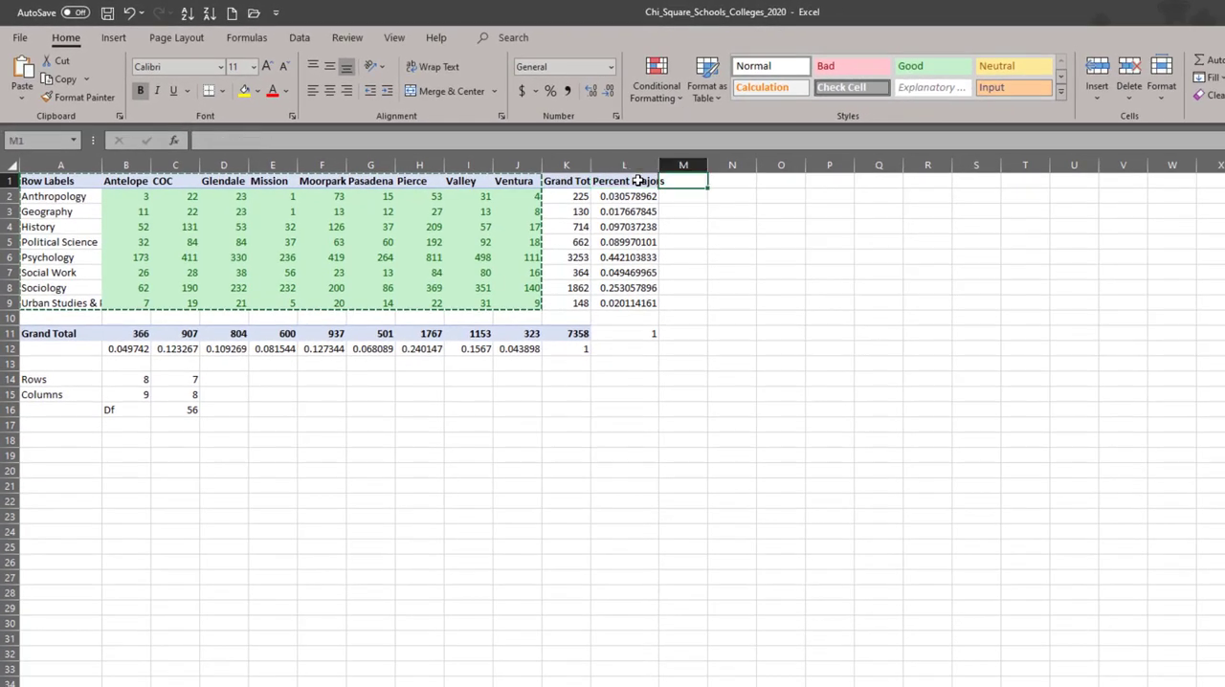
{"action": "key", "text": "ctrl+v"}
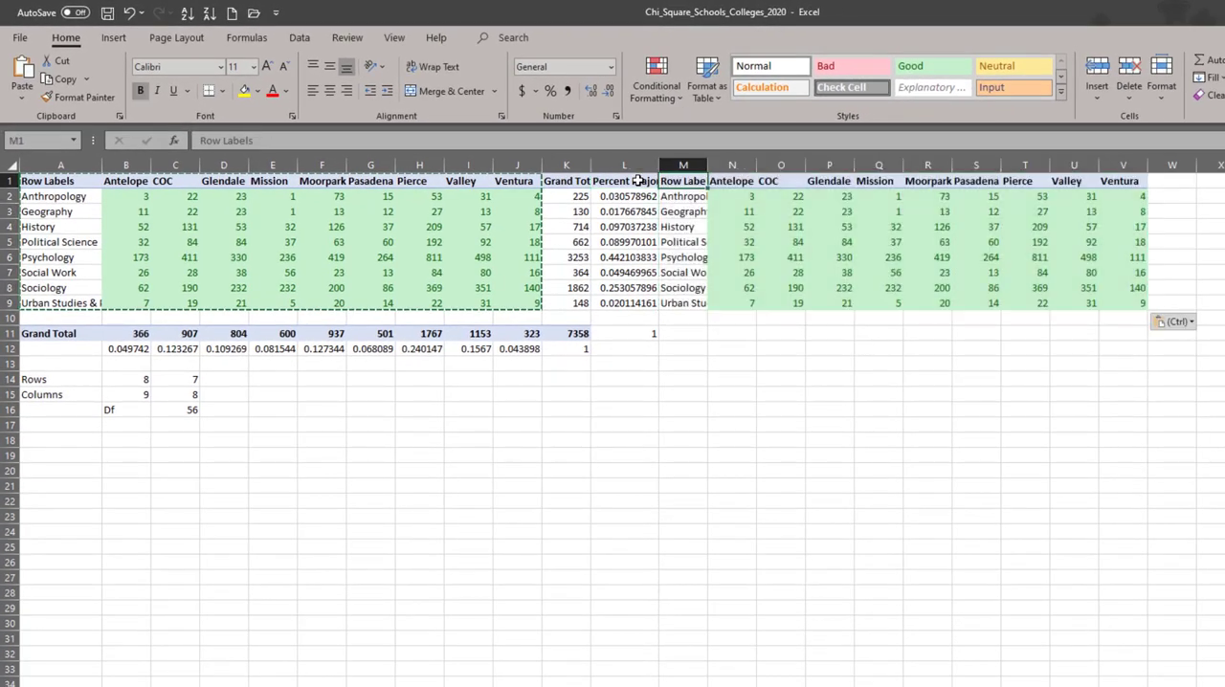
- Apply the Calculation cell style to the copied counts in N2:V9
{"action": "key", "text": "Down"}
{"action": "key", "text": "Right"}
{"action": "key", "text": "shift+Right"}
{"action": "key", "text": "shift+Right"}
{"action": "key", "text": "shift+Right"}
{"action": "key", "text": "shift+Right"}
{"action": "key", "text": "shift+Right"}
{"action": "key", "text": "shift+Right"}
{"action": "key", "text": "shift+Right"}
{"action": "key", "text": "shift+Right"}
{"action": "key", "text": "ctrl+shift+Down"}
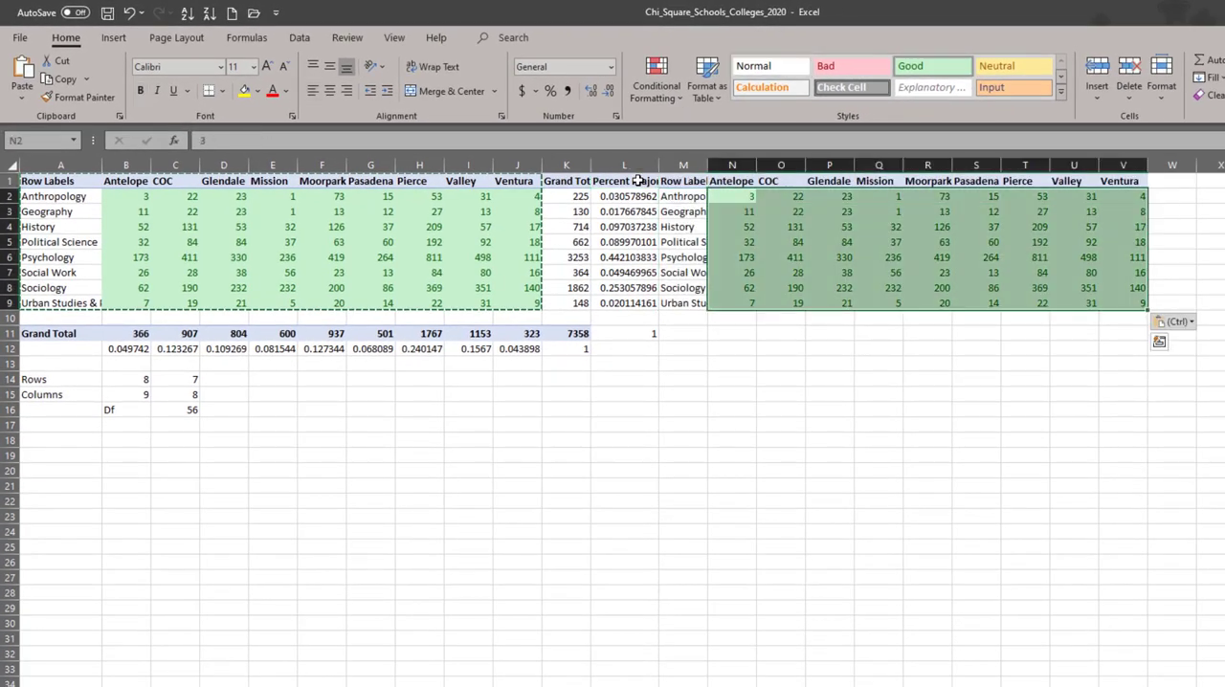
{"action": "left_click", "coordinate": [766, 89]}
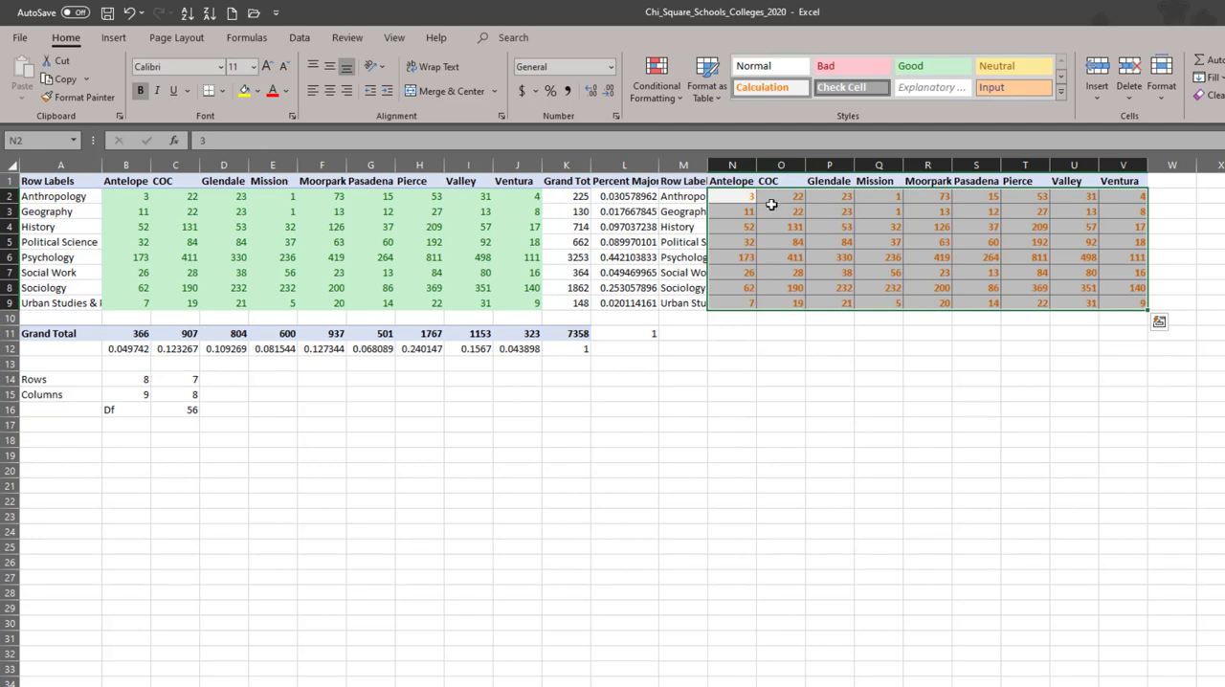
{"action": "left_click_drag", "start_coordinate": [743, 194], "coordinate": [1119, 301]}
{"action": "left_click", "coordinate": [772, 291]}
- Enter the expected-count formula =$L2*B11 in N2, multiplying the Anthropology share by Antelope's grand total
{"action": "left_click", "coordinate": [751, 201]}
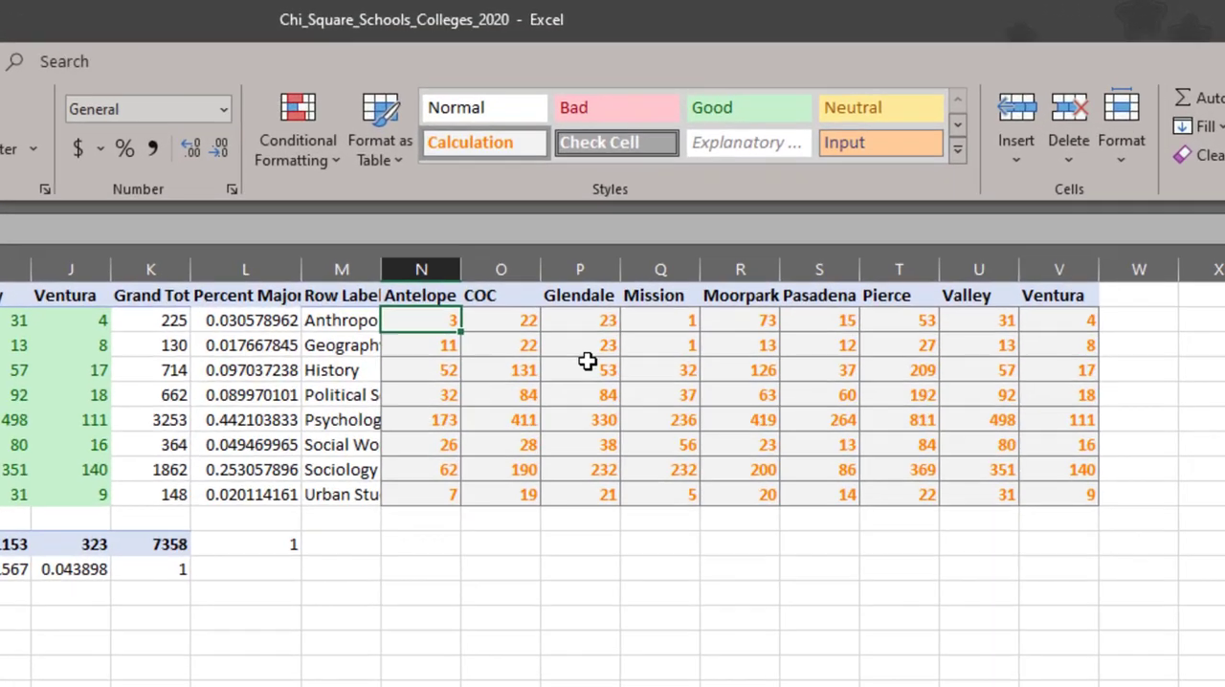
{"action": "type", "text": "="}
{"action": "key", "text": "Left"}
{"action": "key", "text": "Left"}
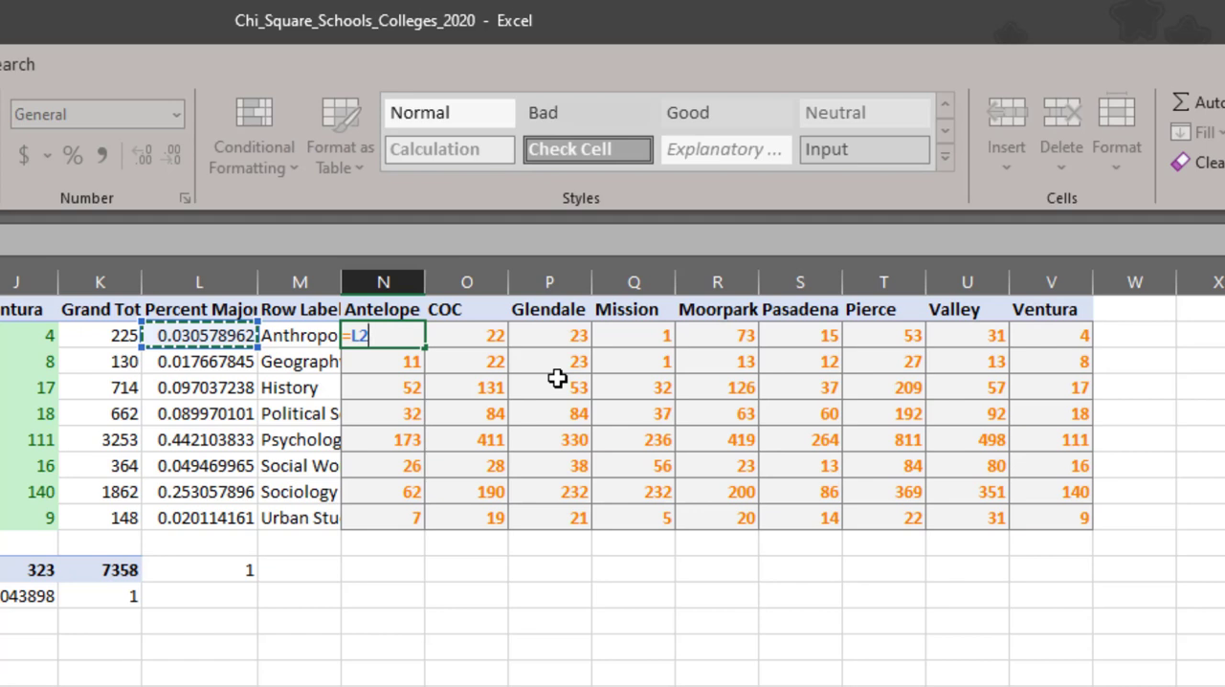
{"action": "key", "text": "F4"}
{"action": "key", "text": "F4"}
{"action": "key", "text": "F4"}
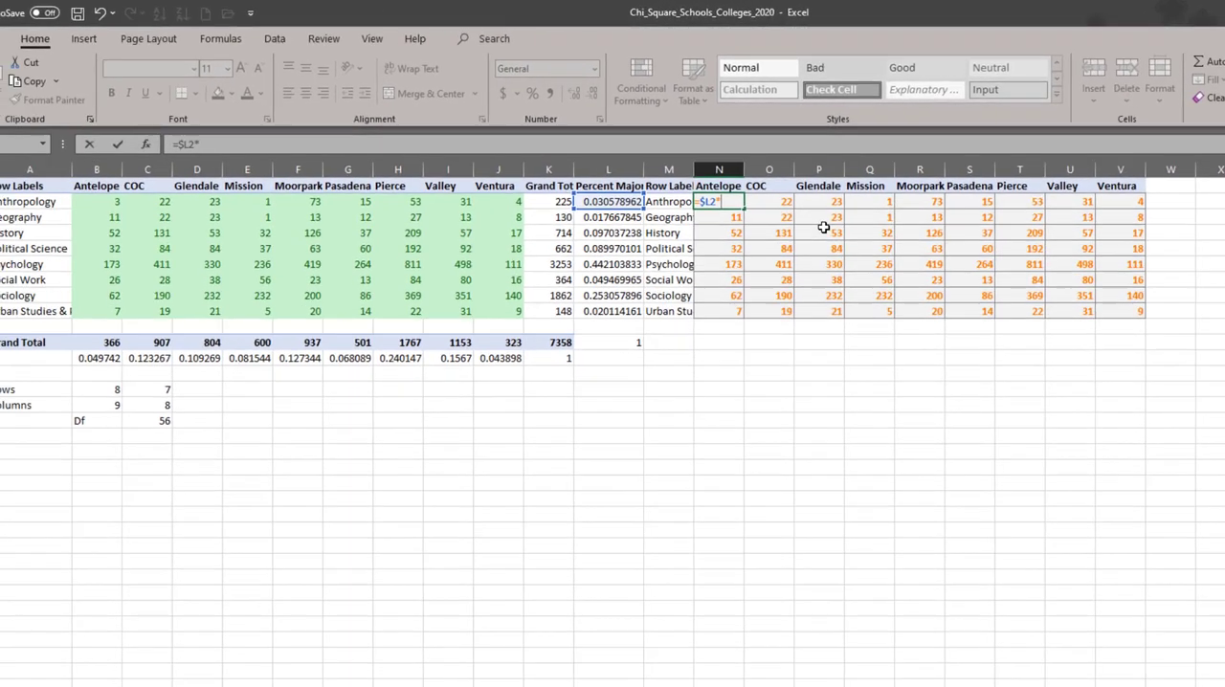
{"action": "type", "text": "*"}
{"action": "key", "text": "Down"}
{"action": "key", "text": "Down"}
{"action": "key", "text": "Down"}
{"action": "key", "text": "Down"}
{"action": "key", "text": "Down"}
{"action": "key", "text": "Down"}
{"action": "key", "text": "Down"}
{"action": "key", "text": "Down"}
{"action": "key", "text": "Left"}
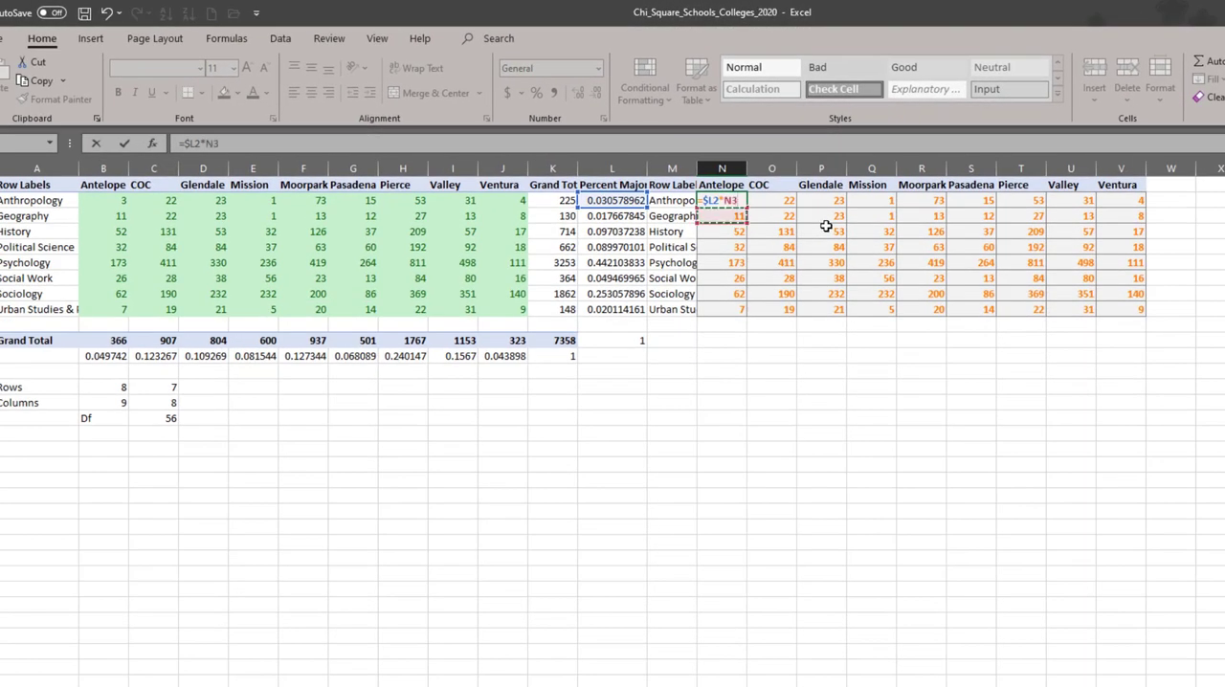
{"action": "key", "text": "Left"}
{"action": "key", "text": "Left"}
{"action": "key", "text": "Left"}
{"action": "key", "text": "Left"}
{"action": "key", "text": "Left"}
{"action": "key", "text": "Left"}
{"action": "key", "text": "Left"}
{"action": "key", "text": "Left"}
{"action": "key", "text": "Left"}
{"action": "key", "text": "Left"}
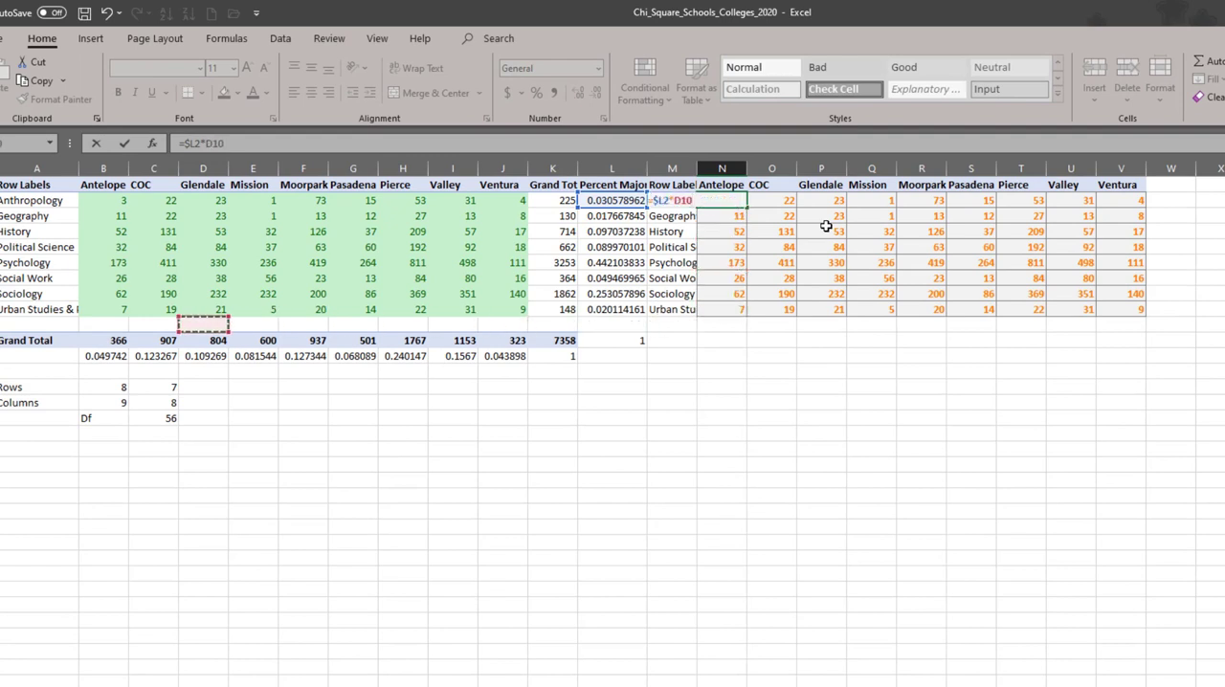
{"action": "key", "text": "Down"}
{"action": "key", "text": "Left"}
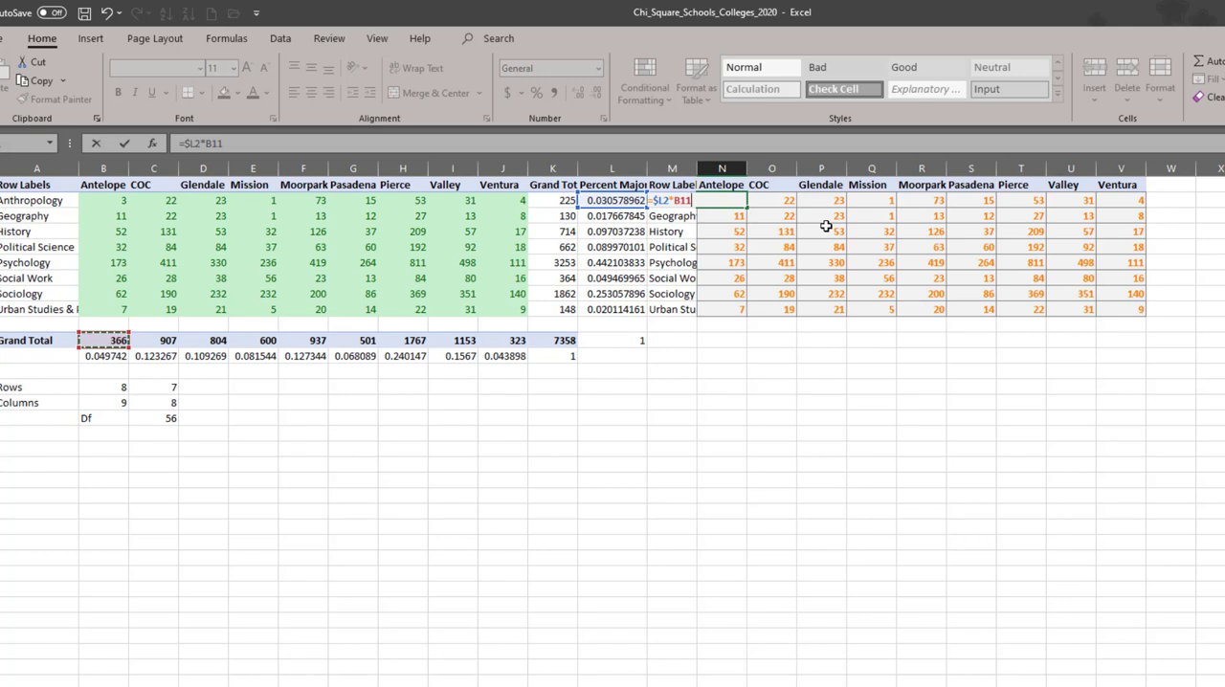
{"action": "key", "text": "ctrl+Return"}
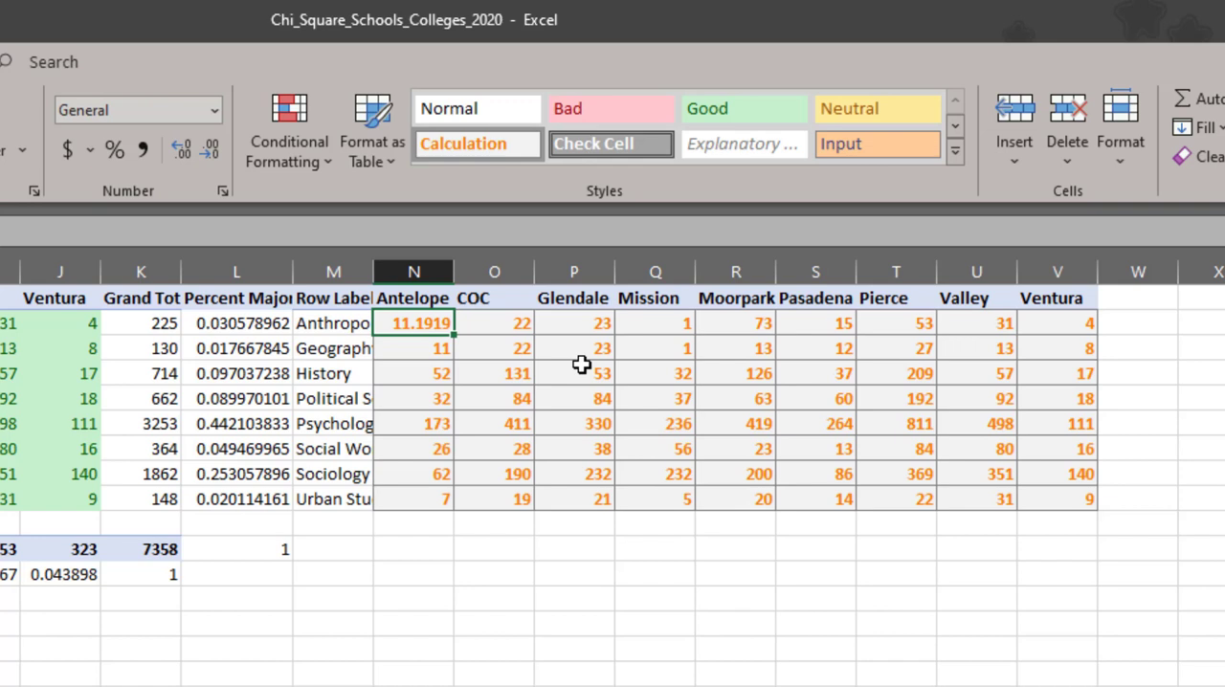
- Lock row 11 in the N2 expected-count formula so it reads =$L2*B$11
{"action": "key", "text": "ctrl+c"}
{"action": "key", "text": "F2"}
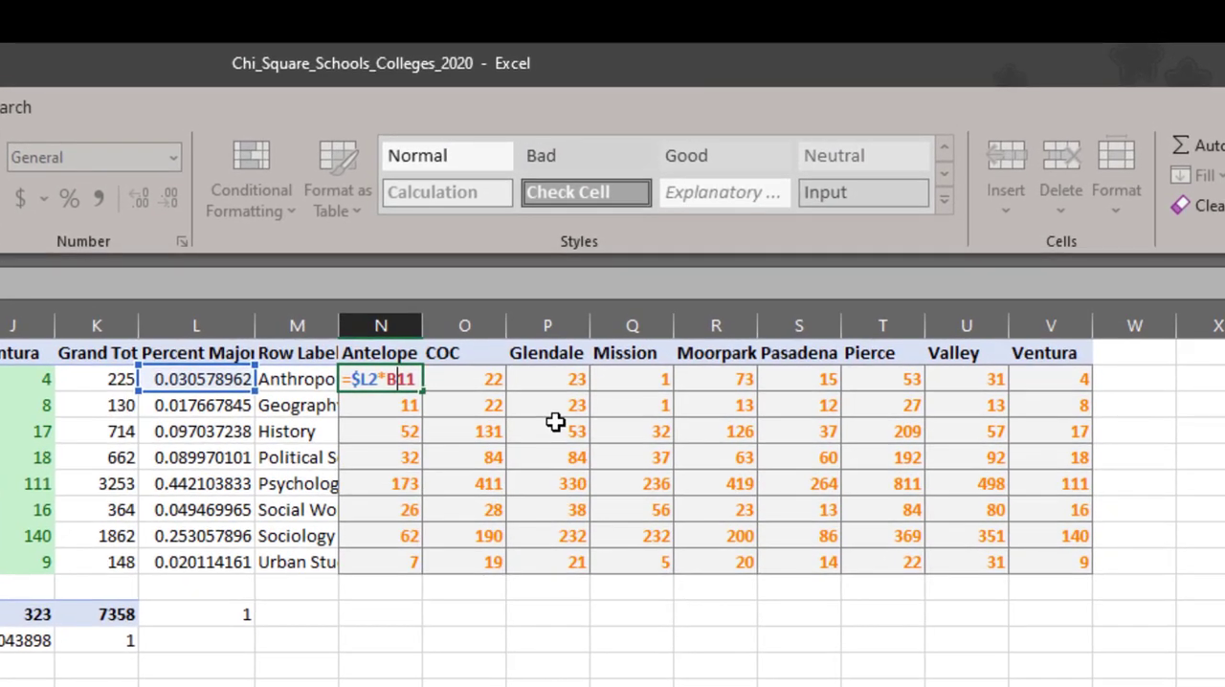
{"action": "key", "text": "Left"}
{"action": "key", "text": "Right"}
{"action": "type", "text": "$"}
{"action": "key", "text": "ctrl+Return"}
- Copy the expected-count formula from N2 to the whole range N2:V9
{"action": "key", "text": "ctrl+c"}
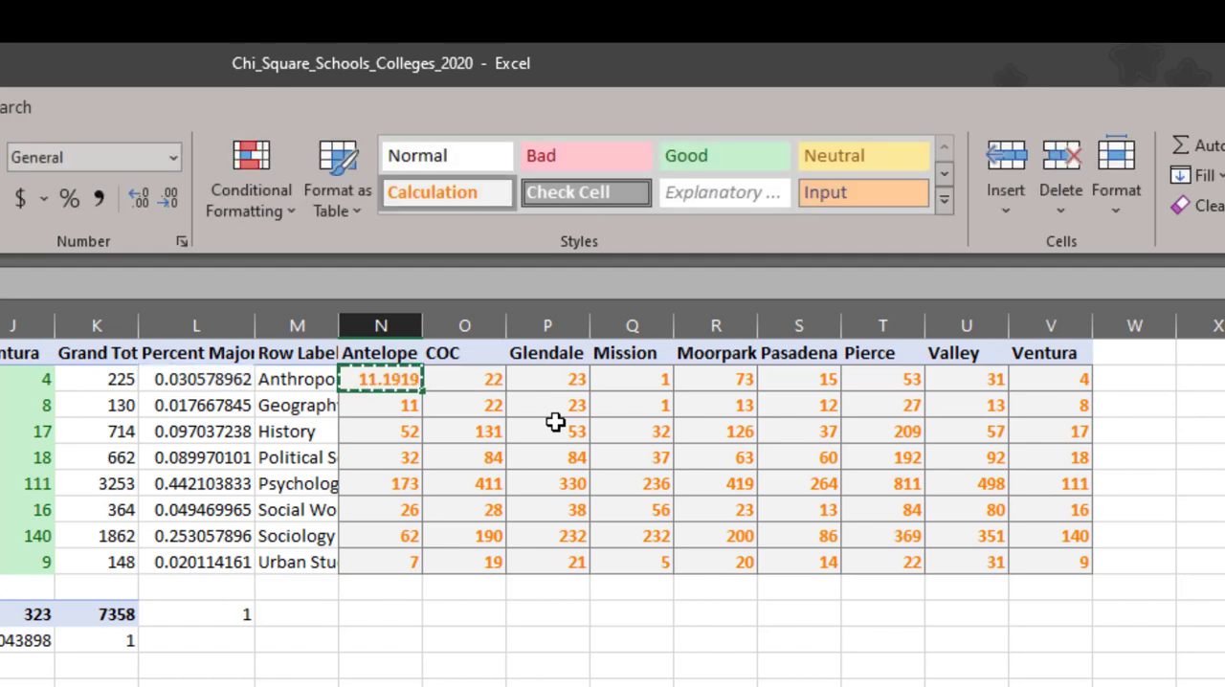
{"action": "key", "text": "shift+Right"}
{"action": "key", "text": "shift+Right"}
{"action": "key", "text": "shift+Right"}
{"action": "key", "text": "shift+Right"}
{"action": "key", "text": "shift+Right"}
{"action": "key", "text": "shift+Right"}
{"action": "key", "text": "shift+Right"}
{"action": "key", "text": "shift+Right"}
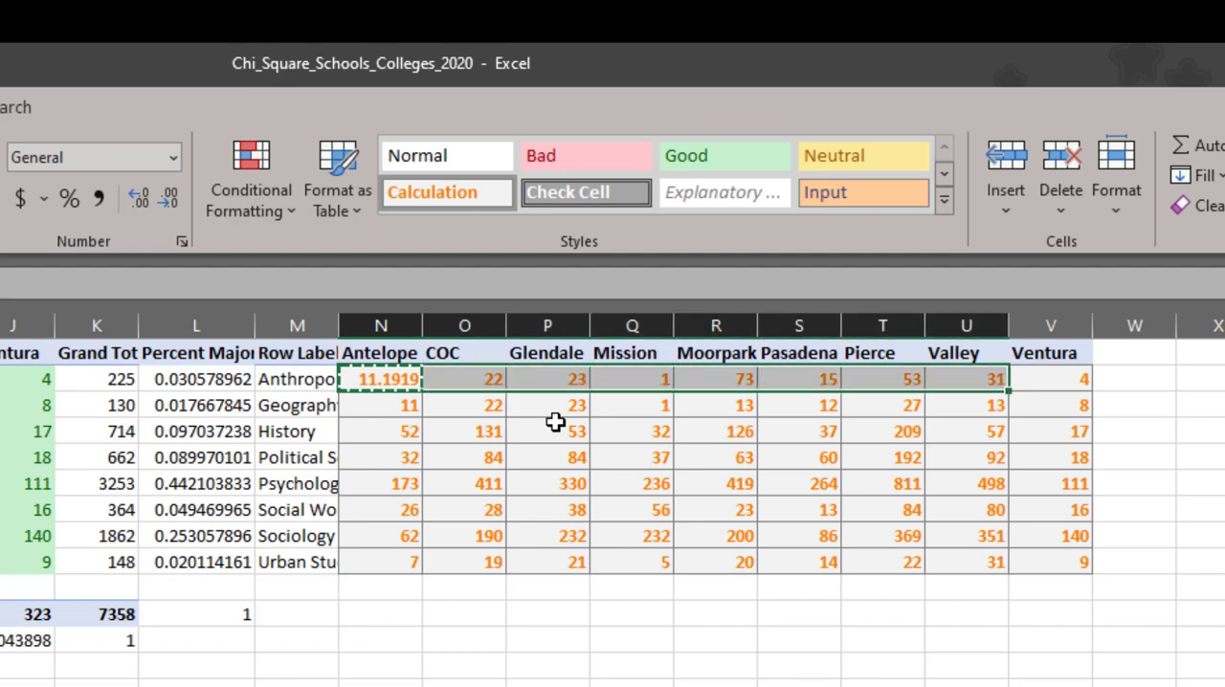
{"action": "key", "text": "shift+Down"}
{"action": "key", "text": "shift+Down"}
{"action": "key", "text": "shift+Down"}
{"action": "key", "text": "shift+Down"}
{"action": "key", "text": "shift+Down"}
{"action": "key", "text": "shift+Down"}
{"action": "key", "text": "shift+Down"}
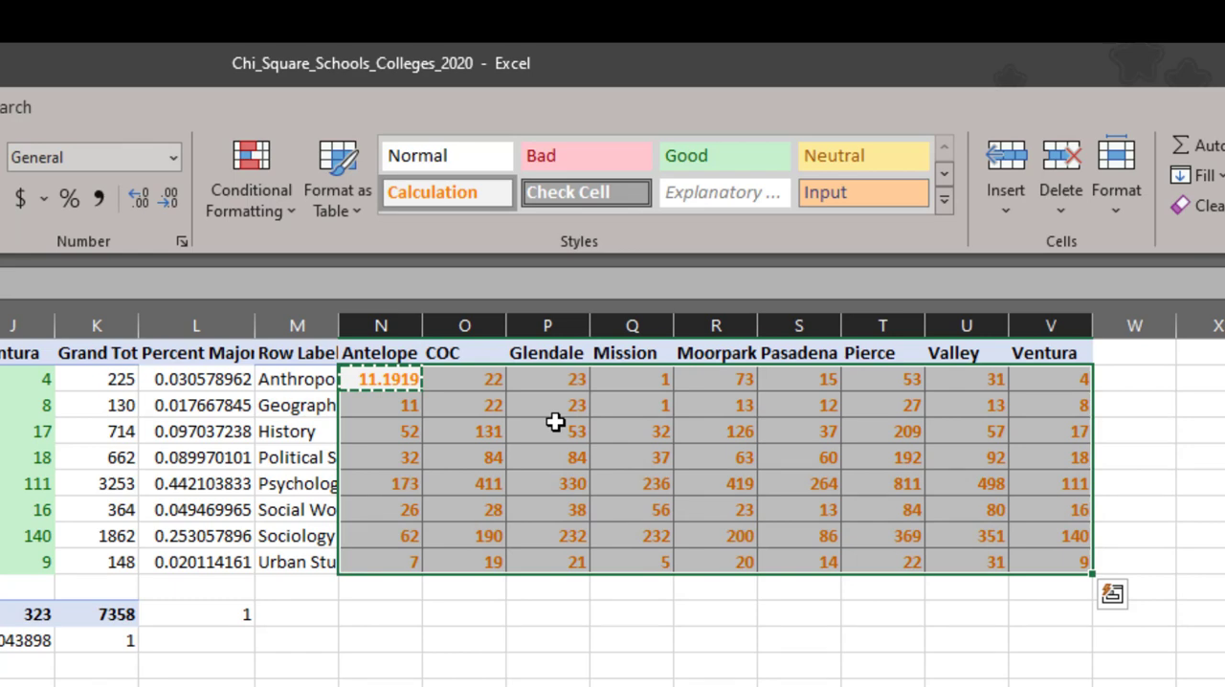
{"action": "key", "text": "Return"}
{"action": "key", "text": "shift+BackSpace"}
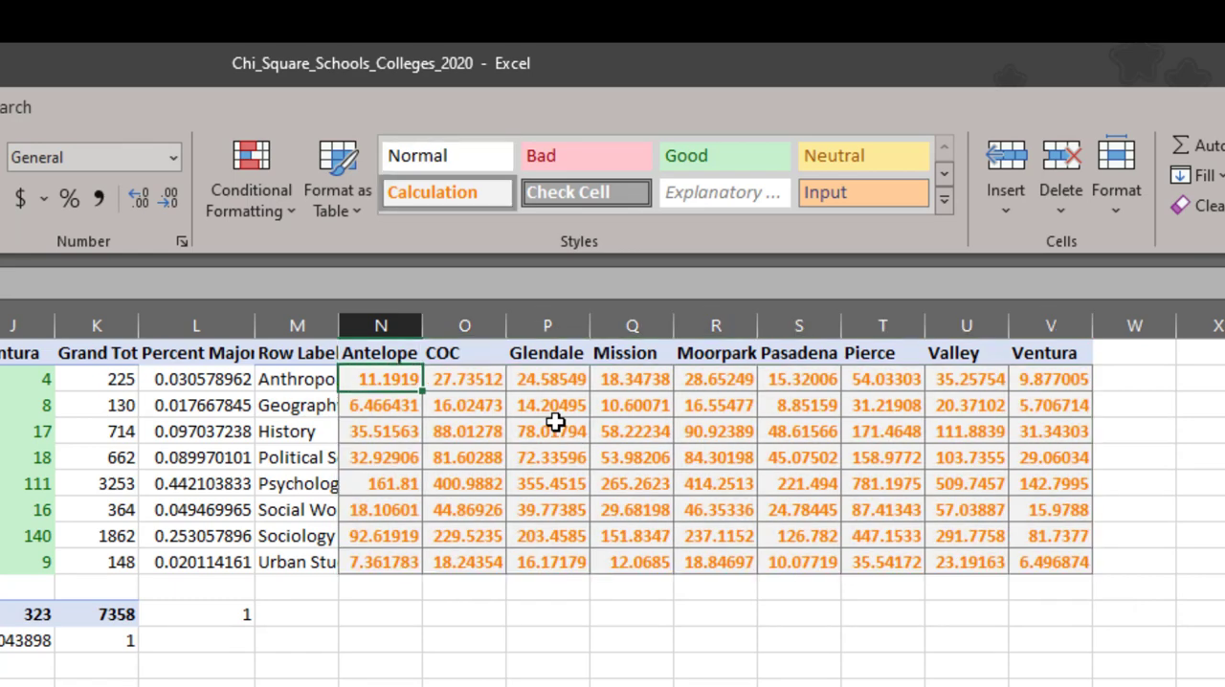
- Format the expected counts in N2:V9 to show one decimal place
{"action": "key", "text": "shift+Right"}
{"action": "key", "text": "shift+Right"}
{"action": "key", "text": "shift+Right"}
{"action": "key", "text": "shift+Right"}
{"action": "key", "text": "shift+Right"}
{"action": "key", "text": "shift+Right"}
{"action": "key", "text": "shift+Right"}
{"action": "key", "text": "shift+Right"}
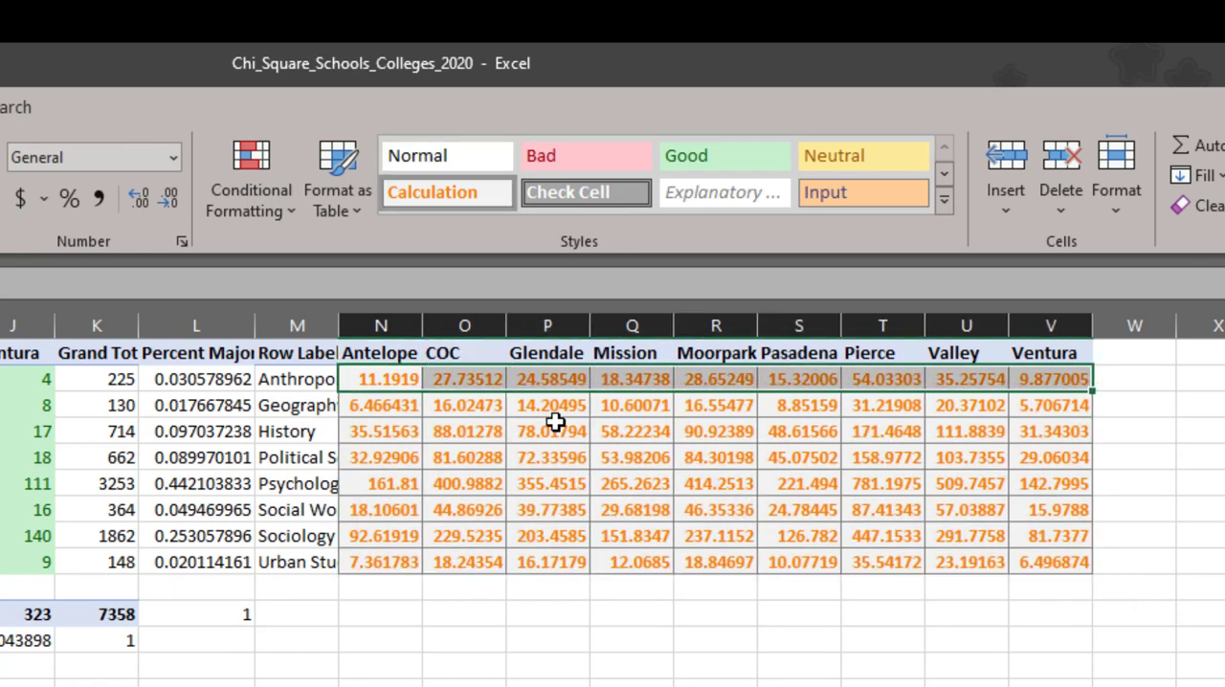
{"action": "key", "text": "ctrl+shift+Down"}
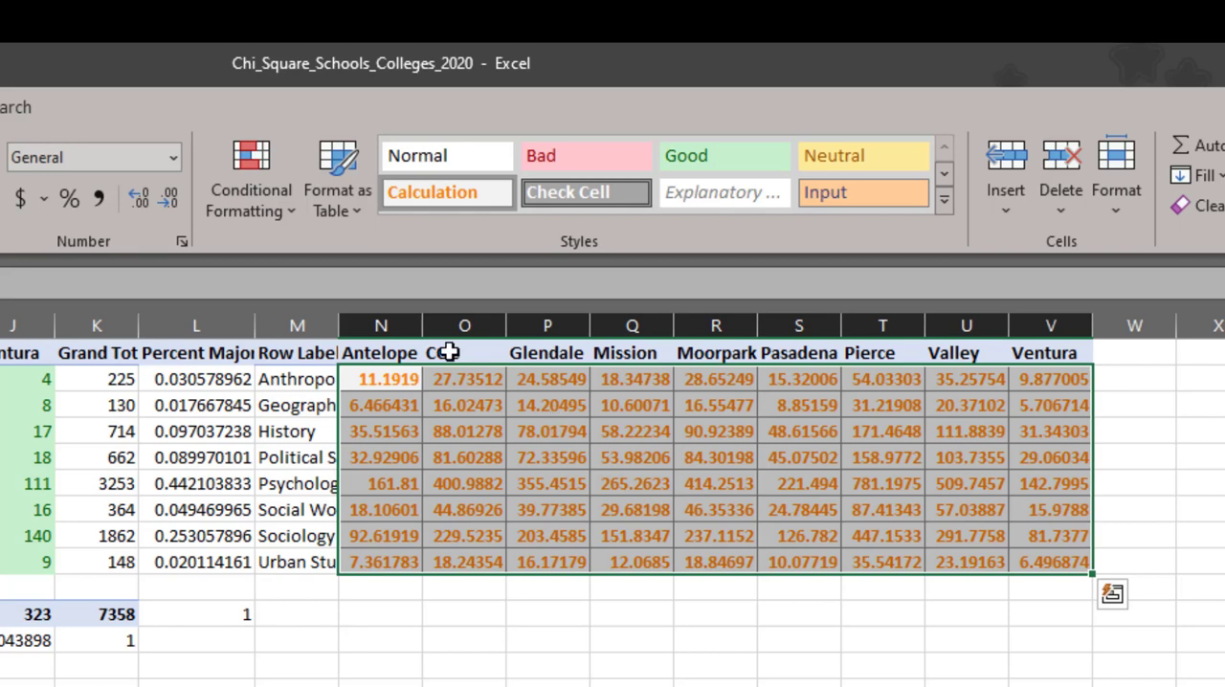
{"action": "left_click", "coordinate": [180, 200]}
{"action": "left_click", "coordinate": [180, 200]}
{"action": "left_click", "coordinate": [179, 200]}
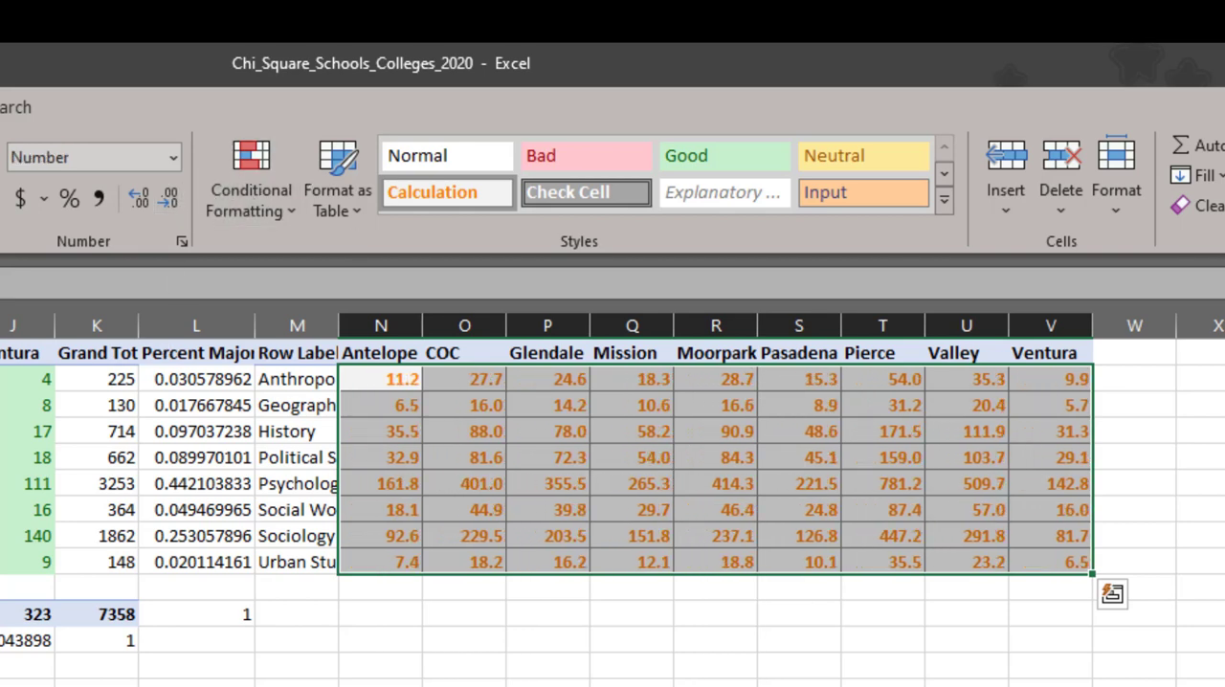
{"action": "left_click", "coordinate": [564, 684]}
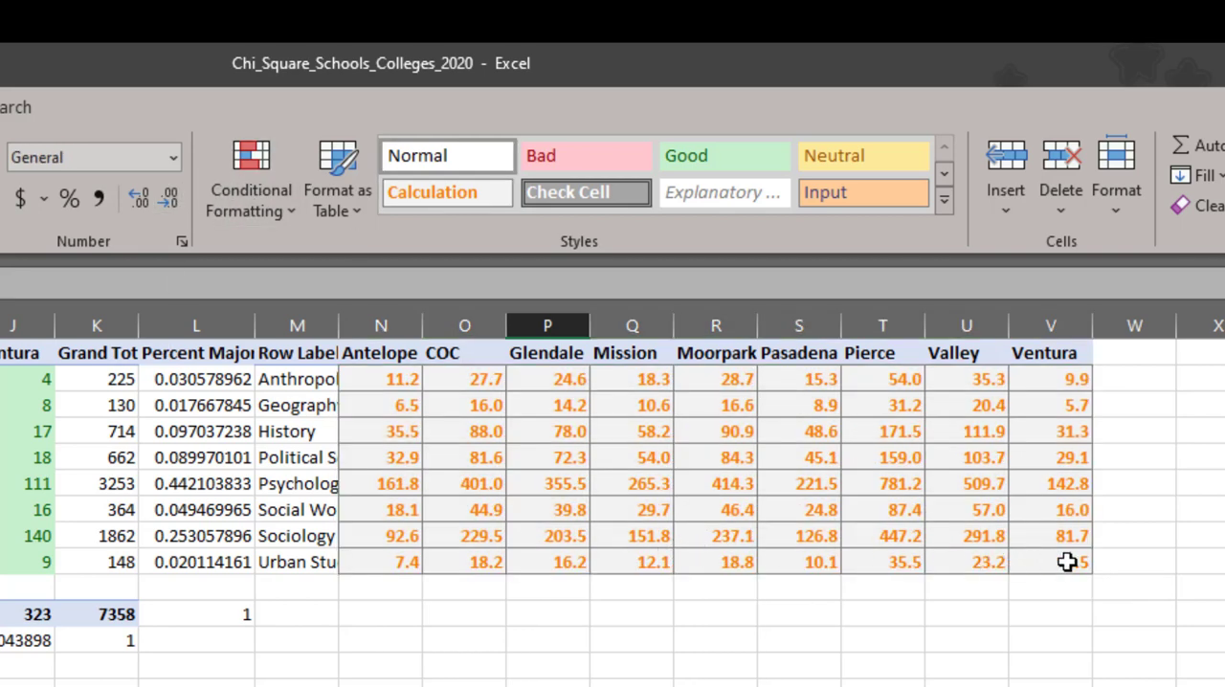
- Examine the expected counts in N2:V9, highlighting the whole block and the Anthropology row
{"action": "left_click_drag", "start_coordinate": [1069, 560], "coordinate": [392, 388]}
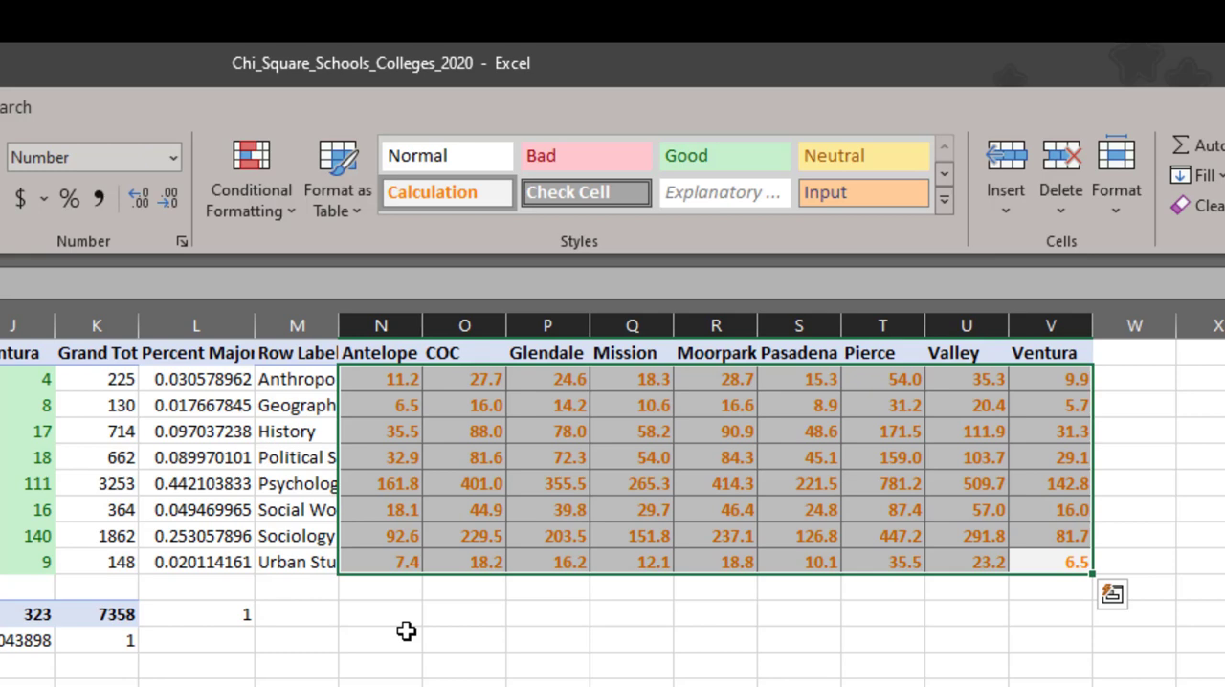
{"action": "key", "text": "Down"}
{"action": "key", "text": "Down"}
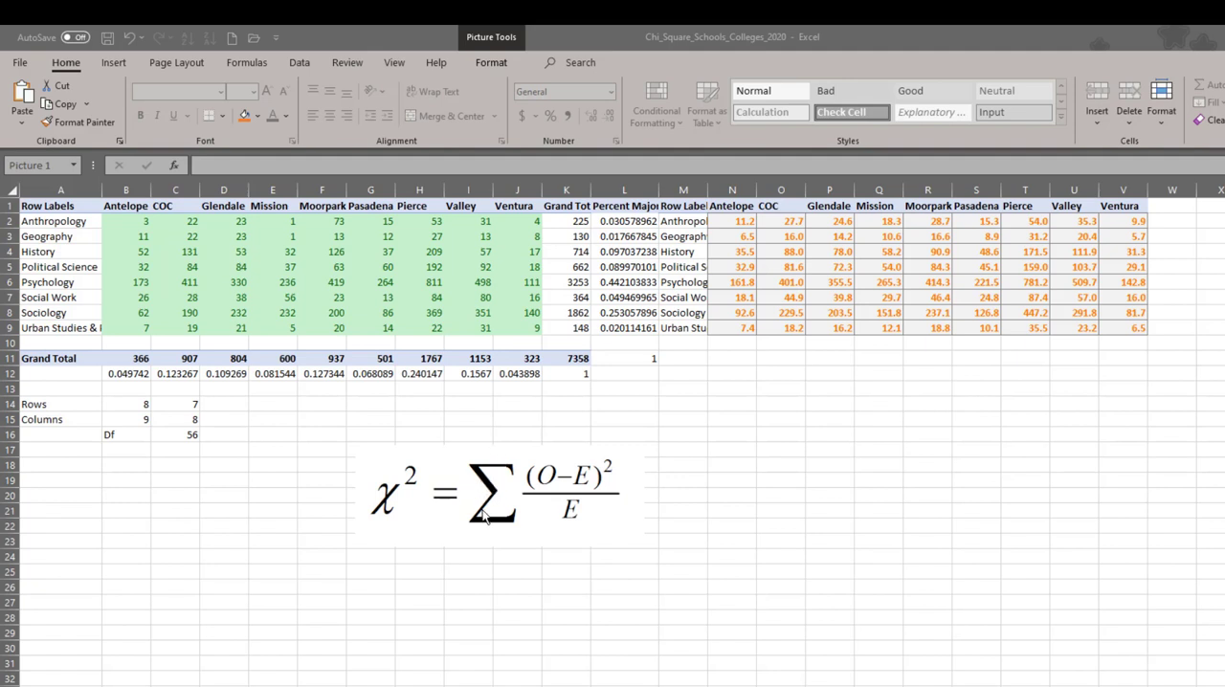
{"action": "left_click_drag", "start_coordinate": [727, 221], "coordinate": [1124, 221]}
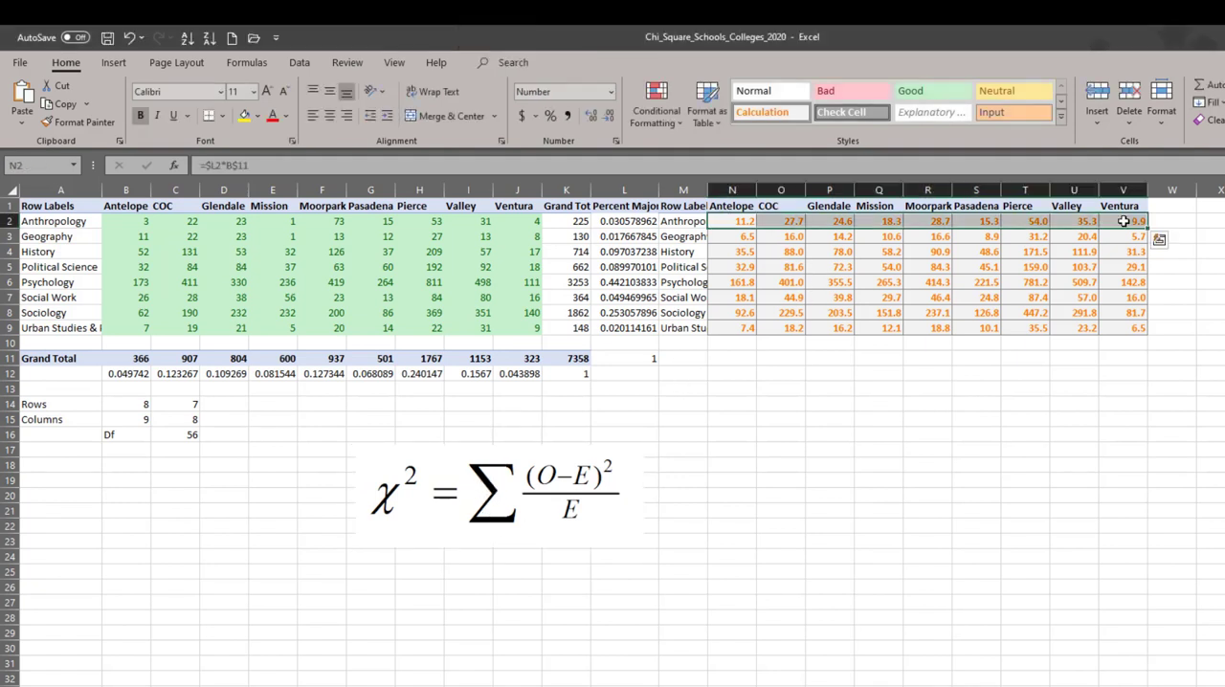
{"action": "left_click", "coordinate": [864, 415]}
- Copy the expected-counts table with its headings and majors from M1:V9 and paste it at M11
{"action": "left_click", "coordinate": [735, 374]}
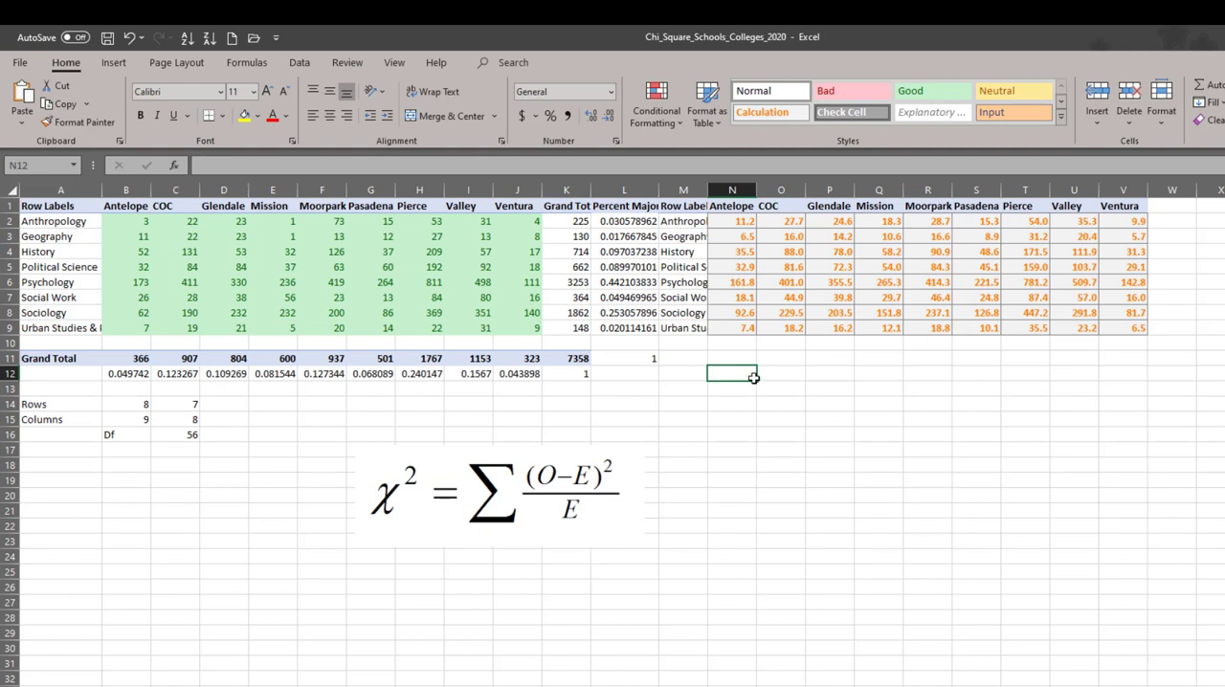
{"action": "key", "text": "shift+Right"}
{"action": "key", "text": "shift+Right"}
{"action": "key", "text": "shift+Right"}
{"action": "key", "text": "ctrl+Up"}
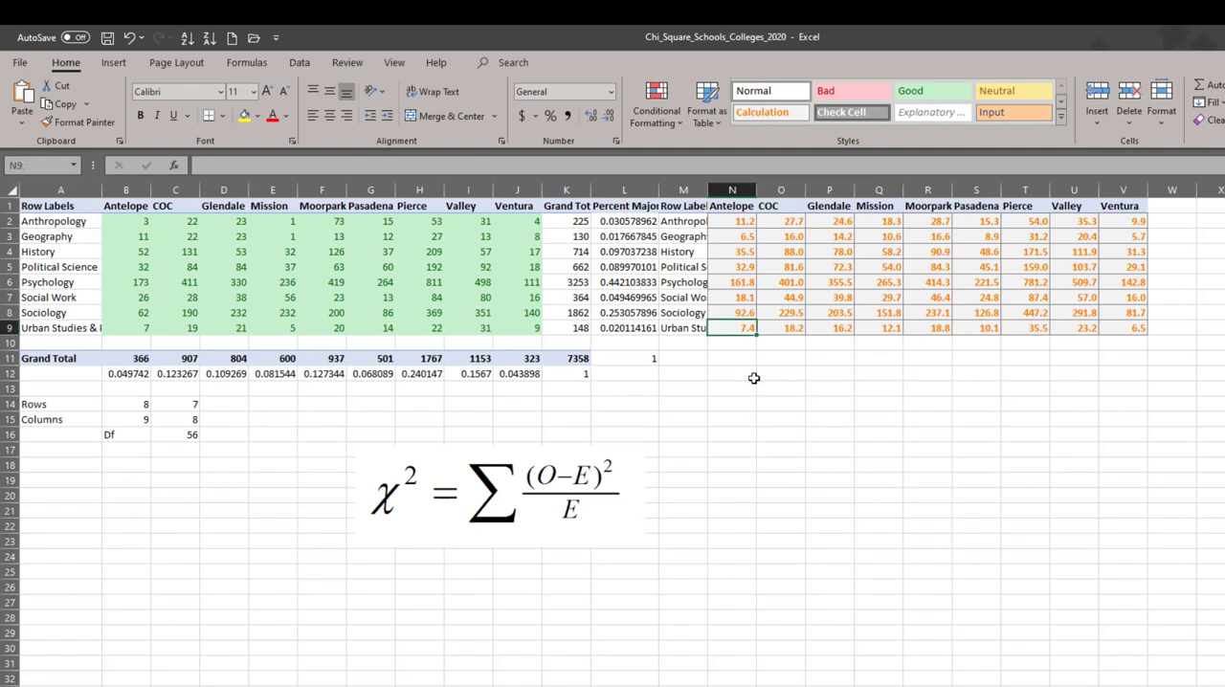
{"action": "key", "text": "ctrl+Up"}
{"action": "key", "text": "Left"}
{"action": "key", "text": "ctrl+shift+Down"}
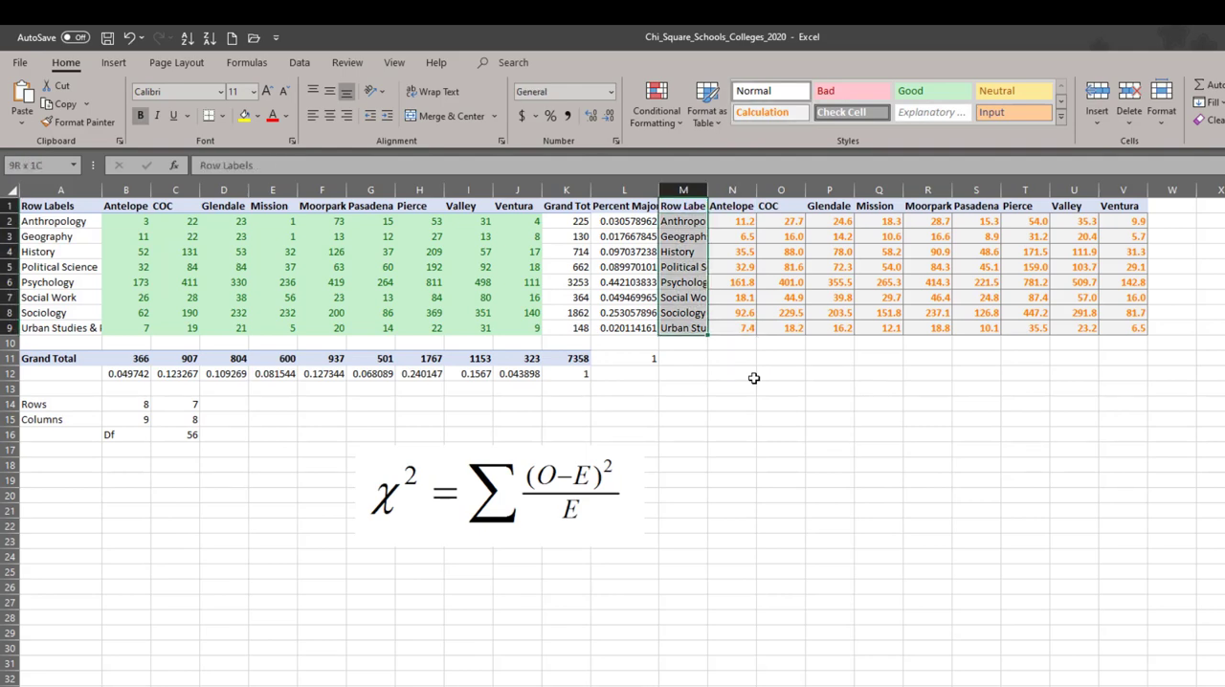
{"action": "key", "text": "ctrl+shift+Right"}
{"action": "key", "text": "ctrl+c"}
{"action": "key", "text": "Down"}
{"action": "key", "text": "Down"}
{"action": "key", "text": "Down"}
{"action": "key", "text": "Down"}
{"action": "key", "text": "Down"}
{"action": "key", "text": "Down"}
{"action": "key", "text": "Down"}
{"action": "key", "text": "Down"}
{"action": "key", "text": "Down"}
{"action": "key", "text": "Down"}
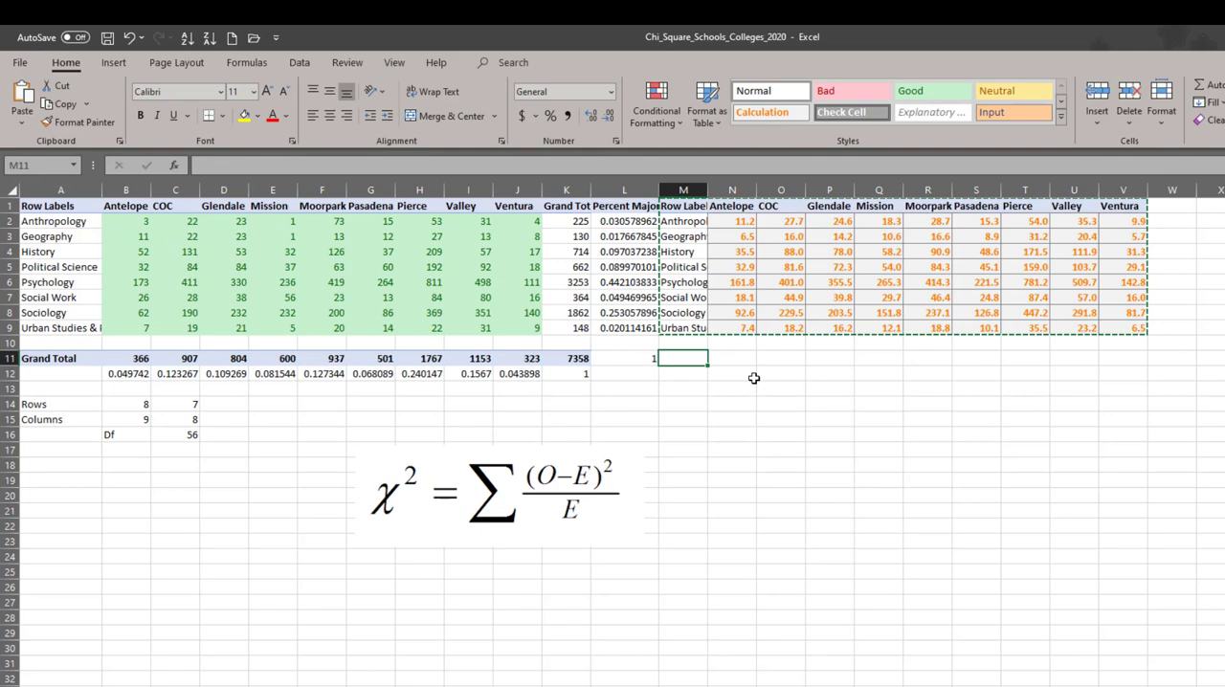
{"action": "key", "text": "ctrl+v"}
- Clear the values in N12:V19 of the copied table, keeping its headings and majors
{"action": "key", "text": "Right"}
{"action": "key", "text": "Down"}
{"action": "key", "text": "ctrl+shift+Right"}
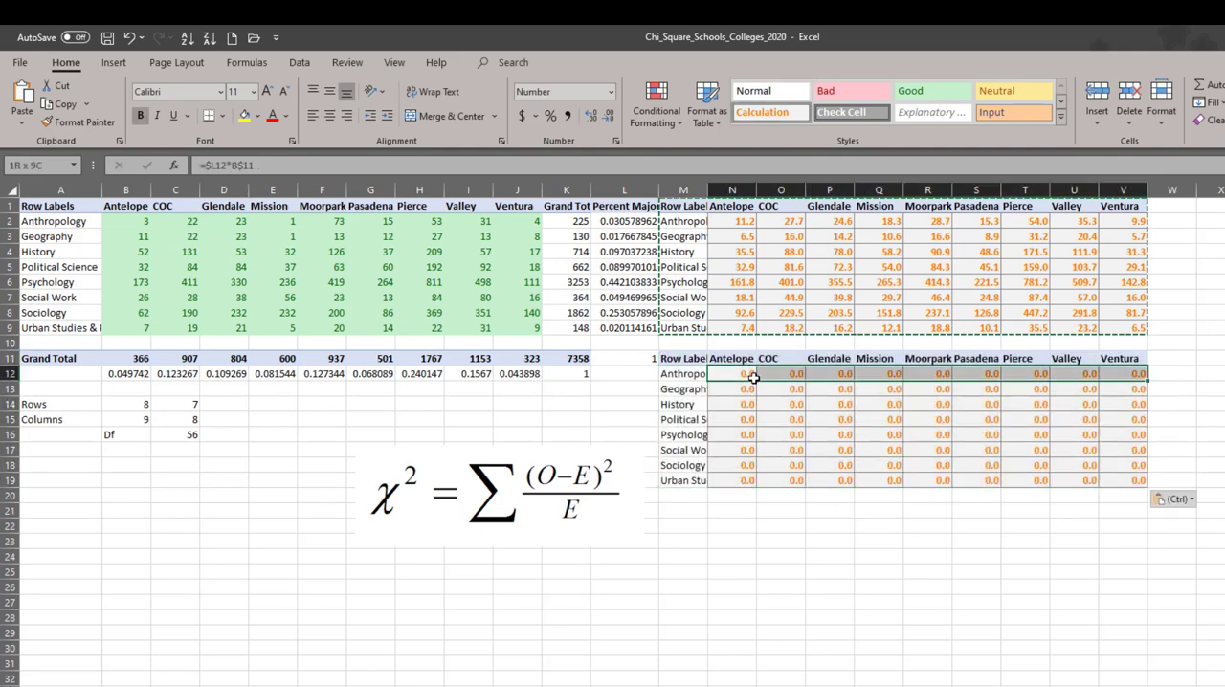
{"action": "key", "text": "ctrl+shift+Down"}
{"action": "key", "text": "Delete"}
- Enter the chi-square term formula =((B2-N2)^2)/N2 in N12 for Anthropology at Antelope
{"action": "left_click", "coordinate": [754, 378]}
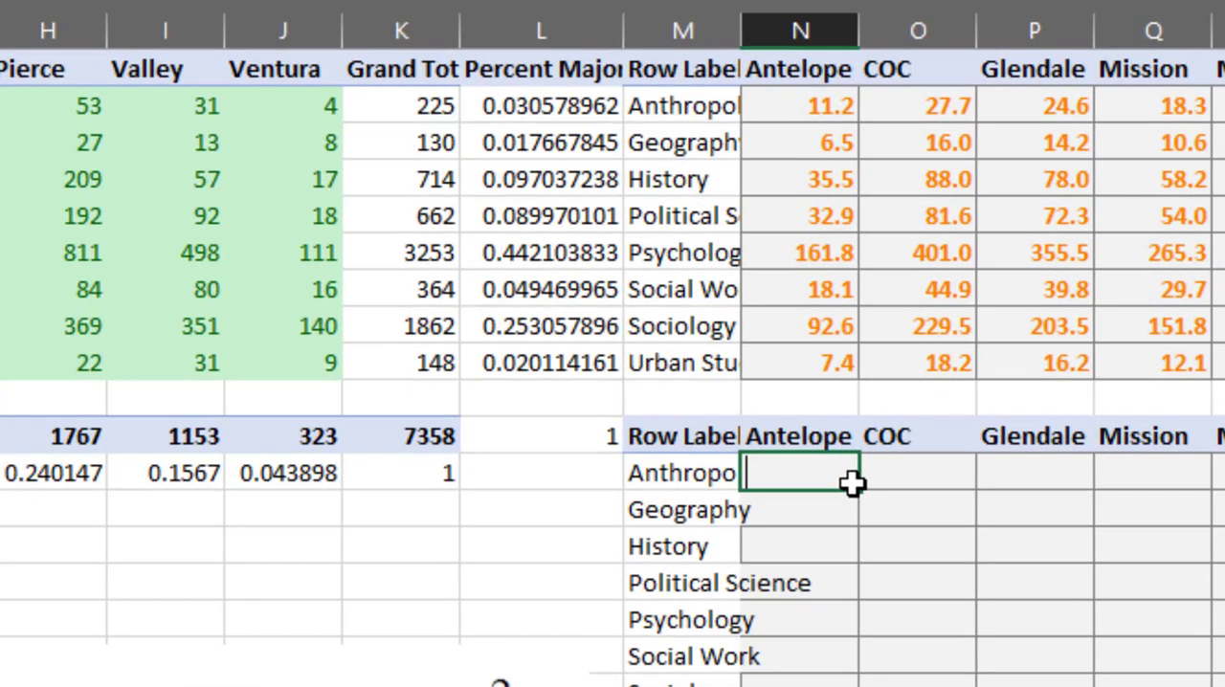
{"action": "type", "text": "=(("}
{"action": "key", "text": "Up"}
{"action": "key", "text": "Up"}
{"action": "key", "text": "Up"}
{"action": "key", "text": "Up"}
{"action": "key", "text": "Up"}
{"action": "key", "text": "Up"}
{"action": "key", "text": "Up"}
{"action": "key", "text": "Up"}
{"action": "key", "text": "Up"}
{"action": "key", "text": "Up"}
{"action": "key", "text": "Left"}
{"action": "key", "text": "Left"}
{"action": "key", "text": "Left"}
{"action": "key", "text": "Left"}
{"action": "key", "text": "Left"}
{"action": "key", "text": "Left"}
{"action": "key", "text": "Left"}
{"action": "key", "text": "Left"}
{"action": "key", "text": "Left"}
{"action": "key", "text": "Left"}
{"action": "key", "text": "Left"}
{"action": "key", "text": "Left"}
{"action": "key", "text": "Left"}
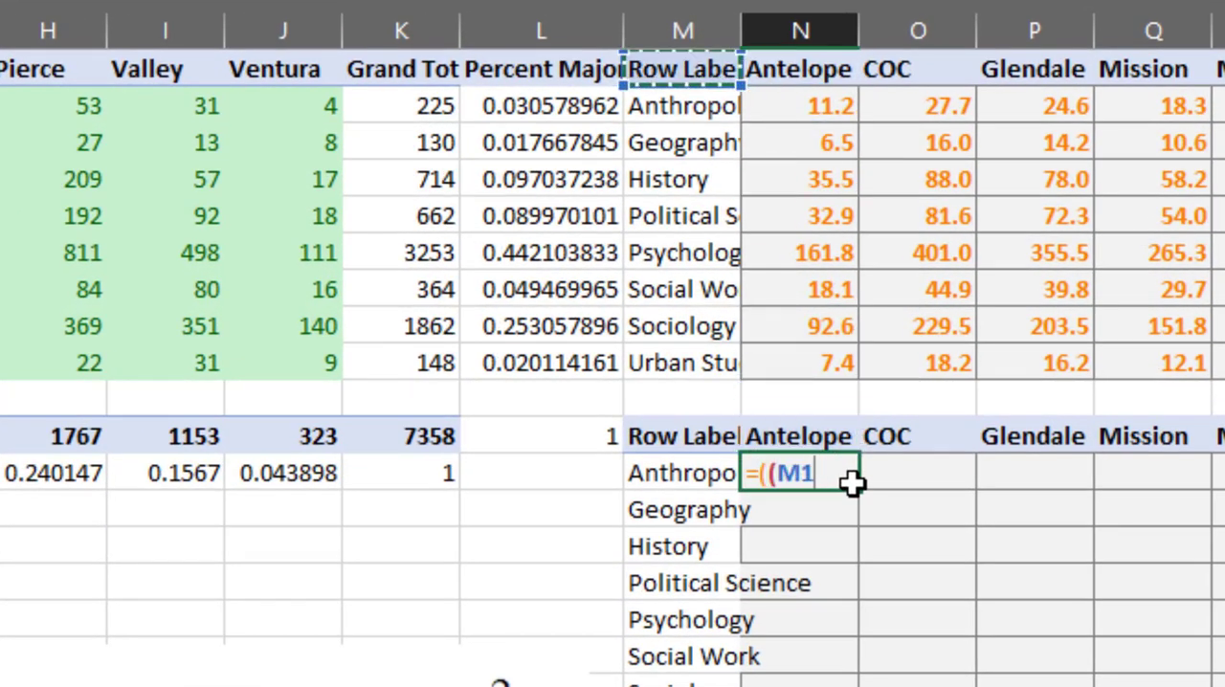
{"action": "key", "text": "Right"}
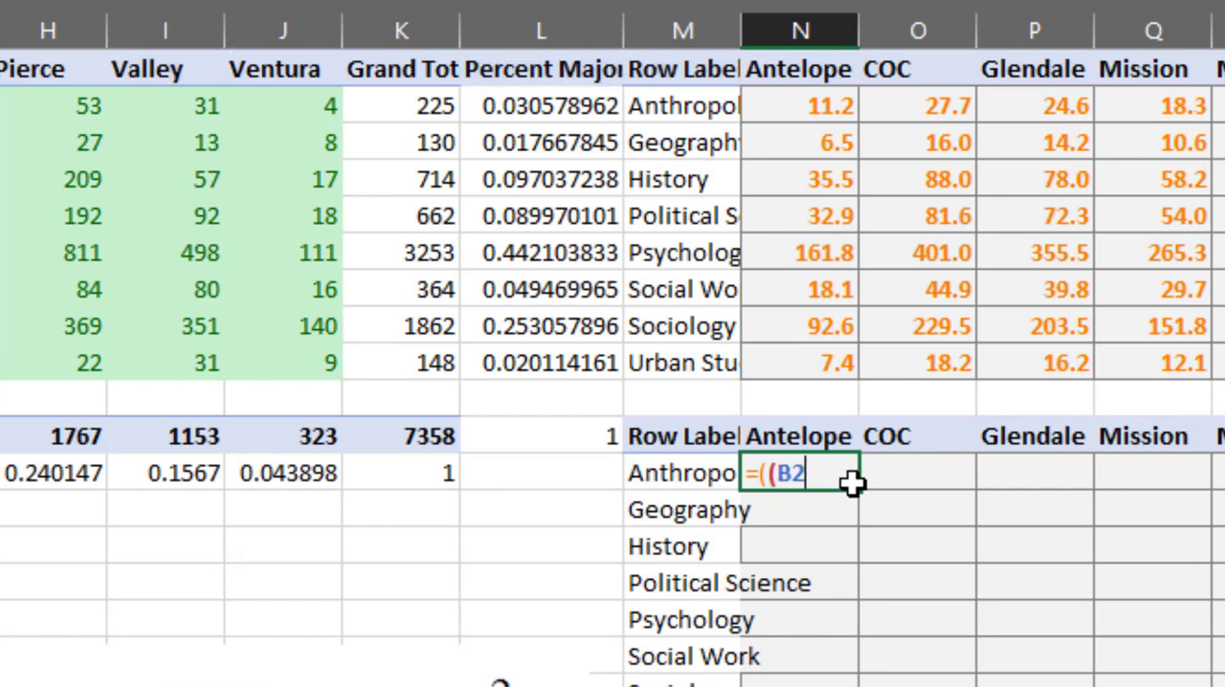
{"action": "type", "text": "-"}
{"action": "key", "text": "Up"}
{"action": "key", "text": "Up"}
{"action": "key", "text": "Up"}
{"action": "key", "text": "Up"}
{"action": "key", "text": "Up"}
{"action": "key", "text": "Up"}
{"action": "key", "text": "Up"}
{"action": "key", "text": "Up"}
{"action": "key", "text": "Up"}
{"action": "key", "text": "Up"}
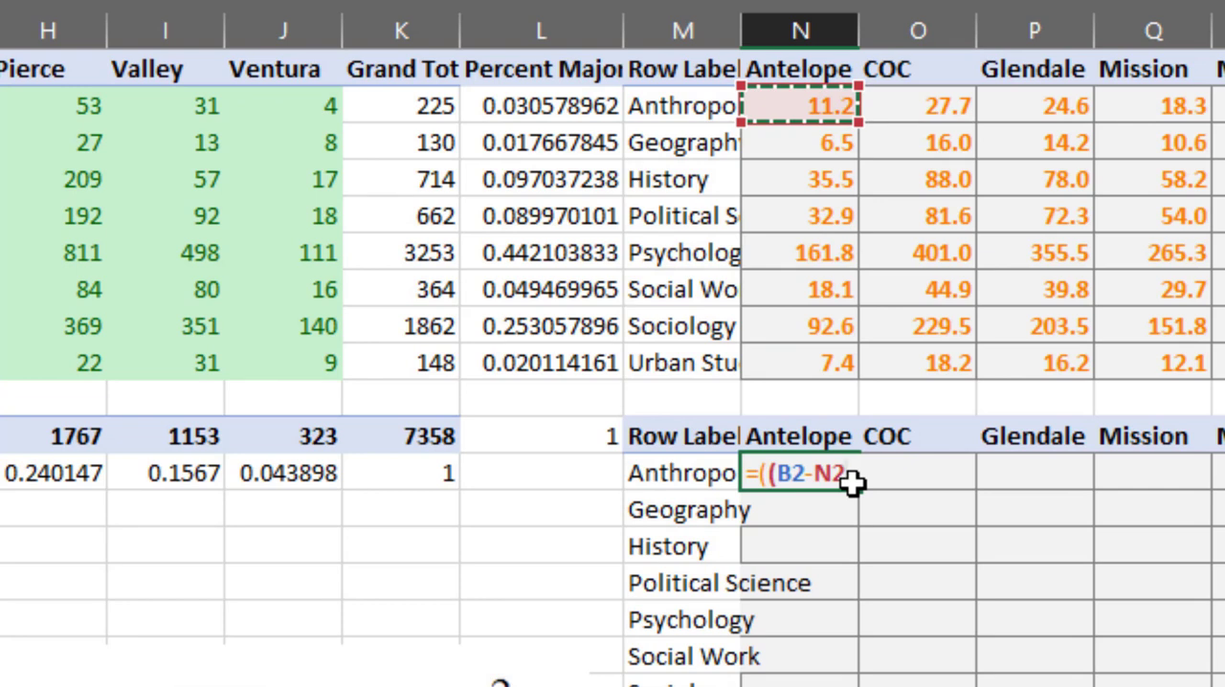
{"action": "type", "text": ")"}
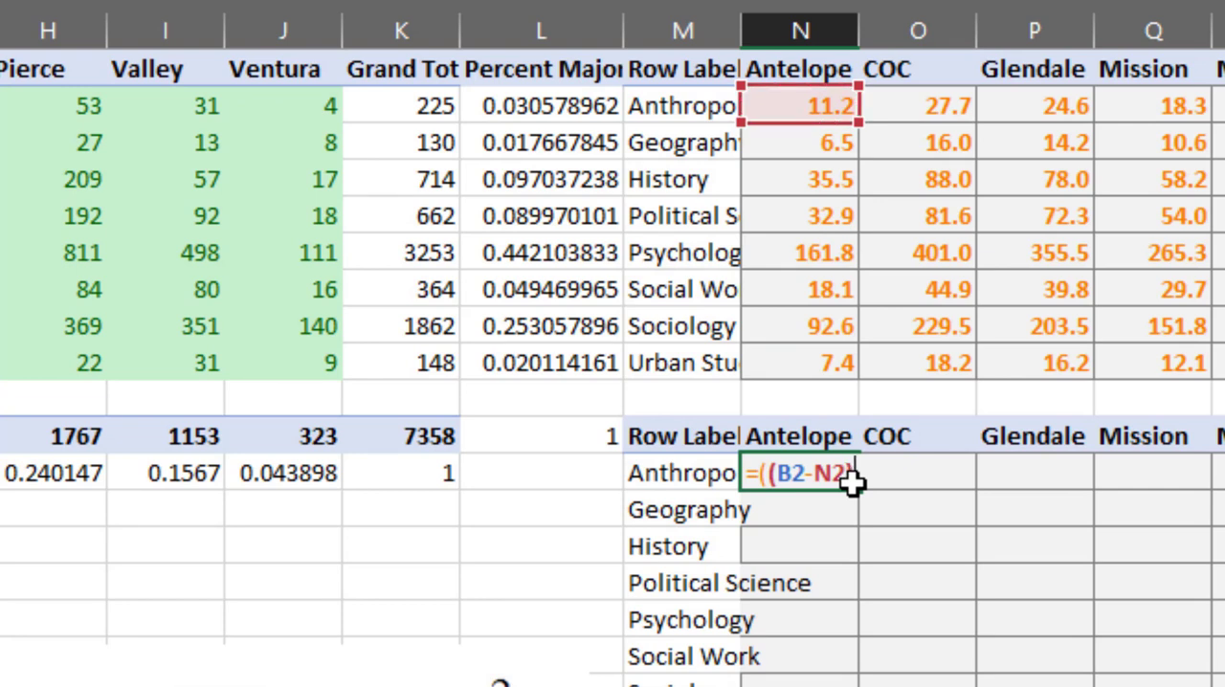
{"action": "type", "text": "/N2)/"}
{"action": "key", "text": "Up"}
{"action": "key", "text": "Up"}
{"action": "key", "text": "Up"}
{"action": "key", "text": "Up"}
{"action": "key", "text": "Up"}
{"action": "key", "text": "Up"}
{"action": "key", "text": "Up"}
{"action": "key", "text": "Up"}
{"action": "key", "text": "Up"}
{"action": "key", "text": "Up"}
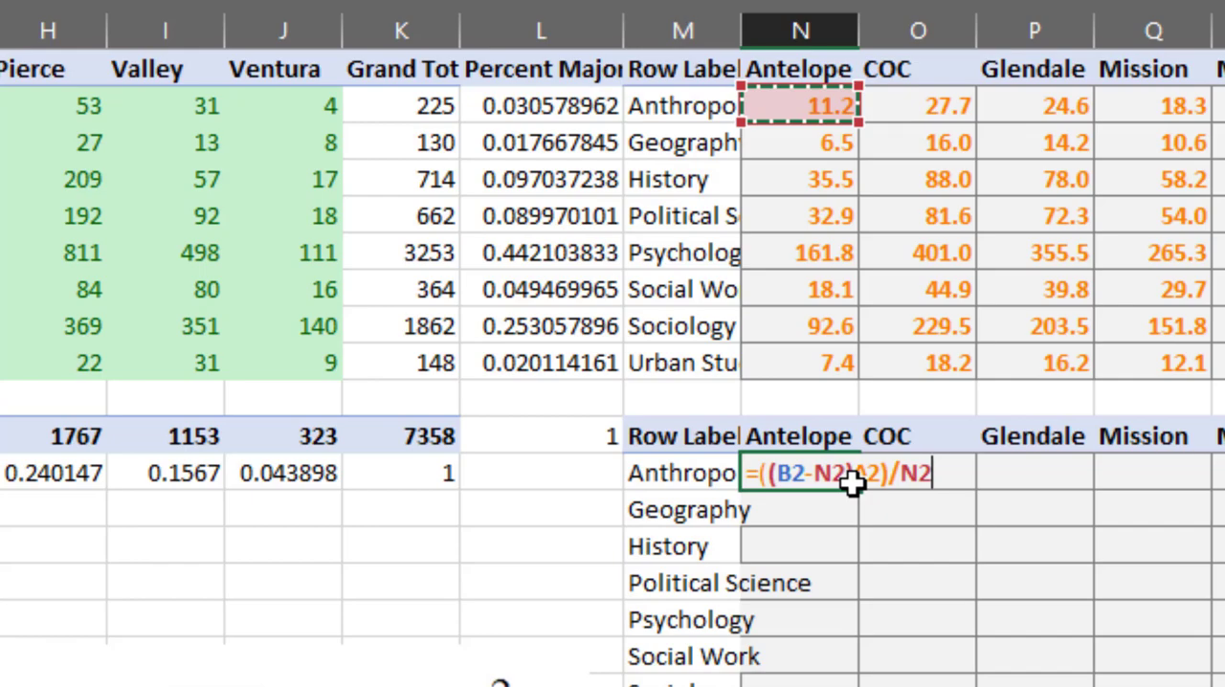
{"action": "key", "text": "ctrl+Return"}
- Copy the chi-square term formula from N12 to the rest of the table, N12:V19
{"action": "key", "text": "ctrl+c"}
{"action": "key", "text": "shift+Right"}
{"action": "key", "text": "shift+Right"}
{"action": "key", "text": "shift+Right"}
{"action": "key", "text": "shift+Right"}
{"action": "key", "text": "shift+Right"}
{"action": "key", "text": "shift+Right"}
{"action": "key", "text": "shift+Right"}
{"action": "key", "text": "shift+Right"}
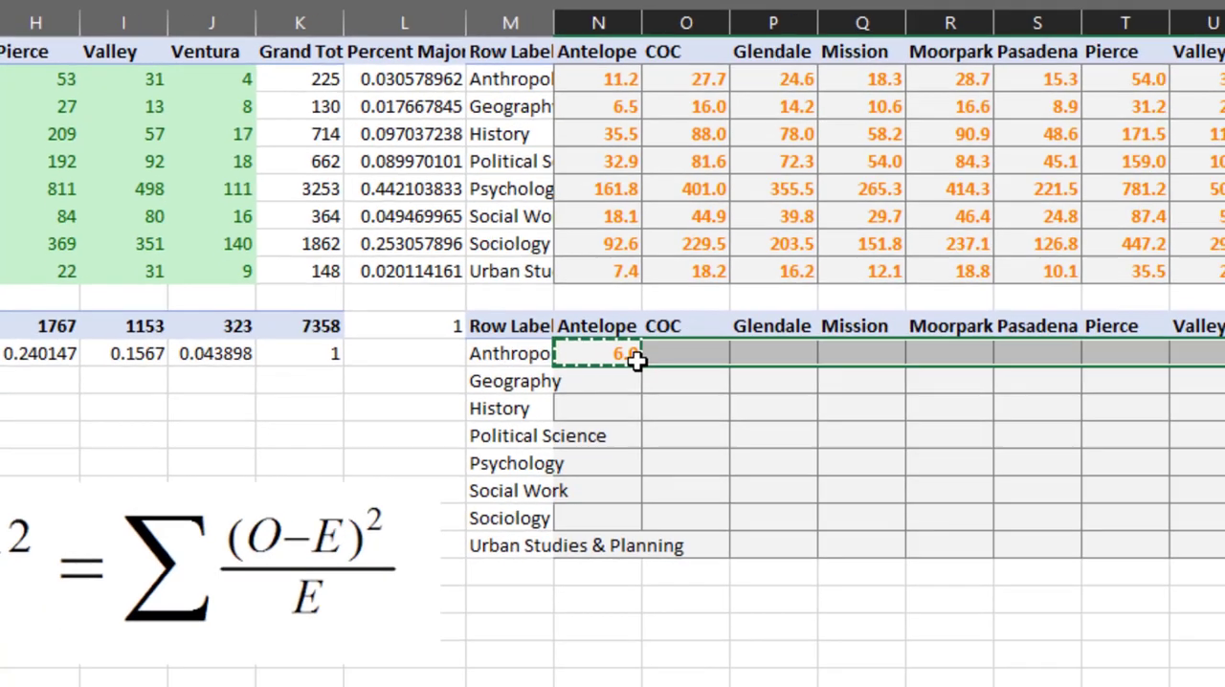
{"action": "key", "text": "shift+Down"}
{"action": "key", "text": "shift+Down"}
{"action": "key", "text": "shift+Down"}
{"action": "key", "text": "shift+Down"}
{"action": "key", "text": "shift+Down"}
{"action": "key", "text": "shift+Down"}
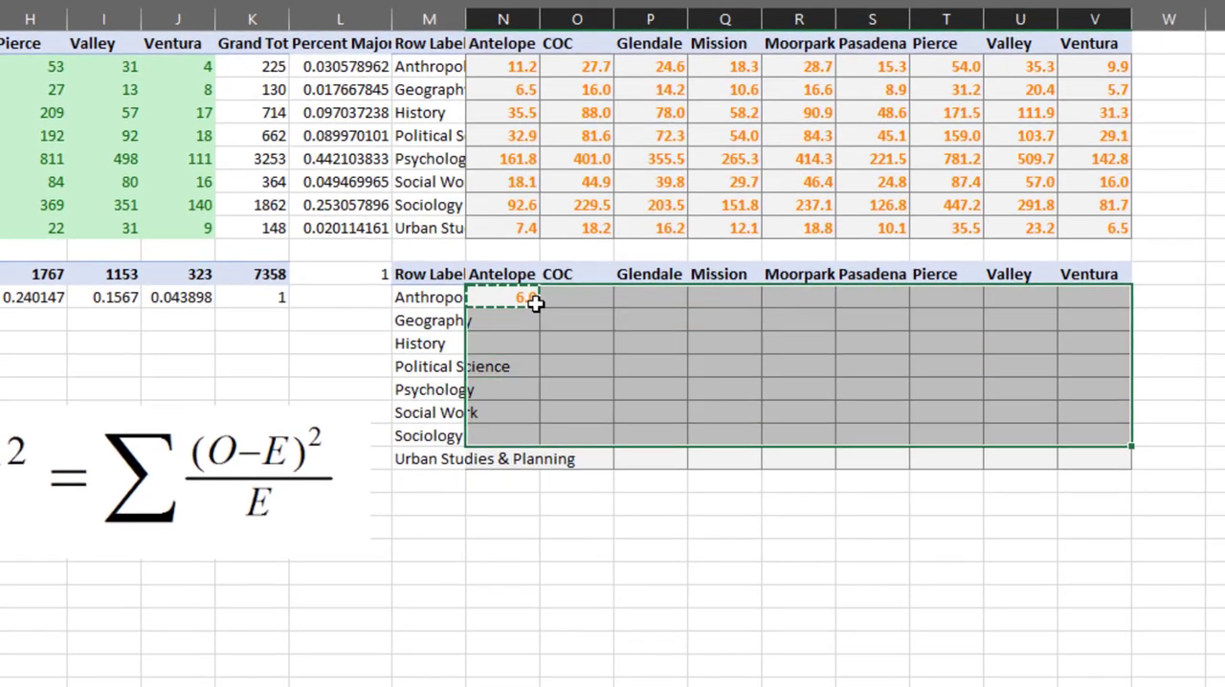
{"action": "key", "text": "shift+Down"}
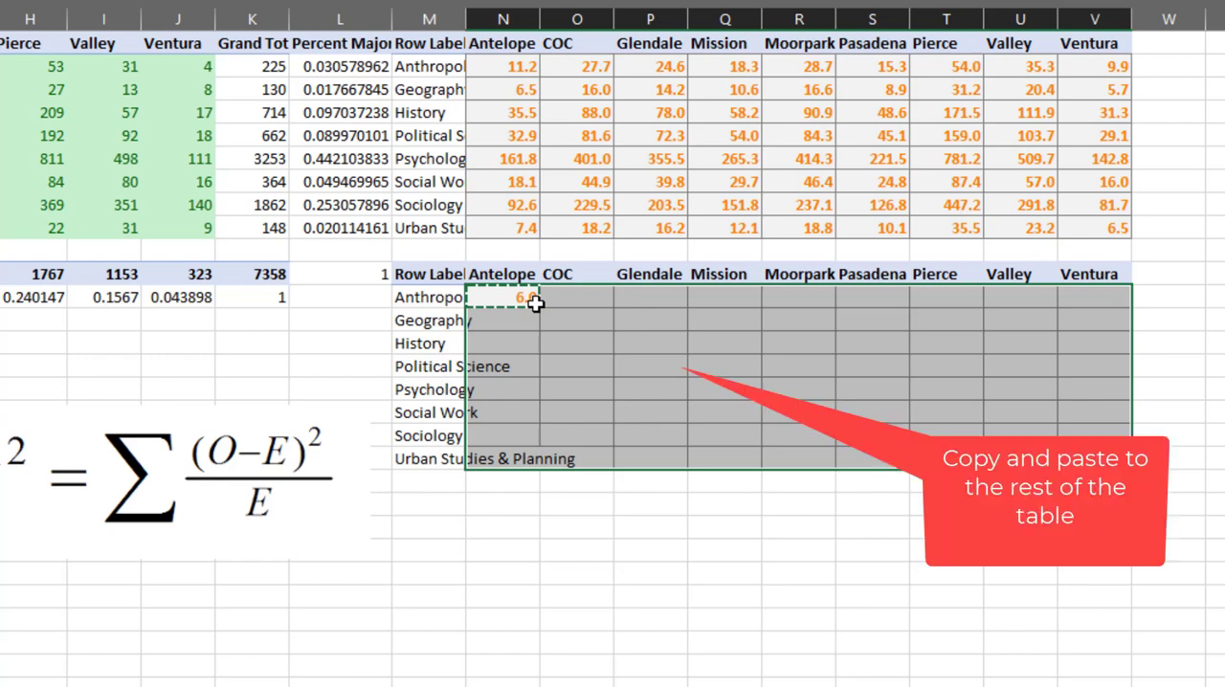
{"action": "key", "text": "ctrl+v"}
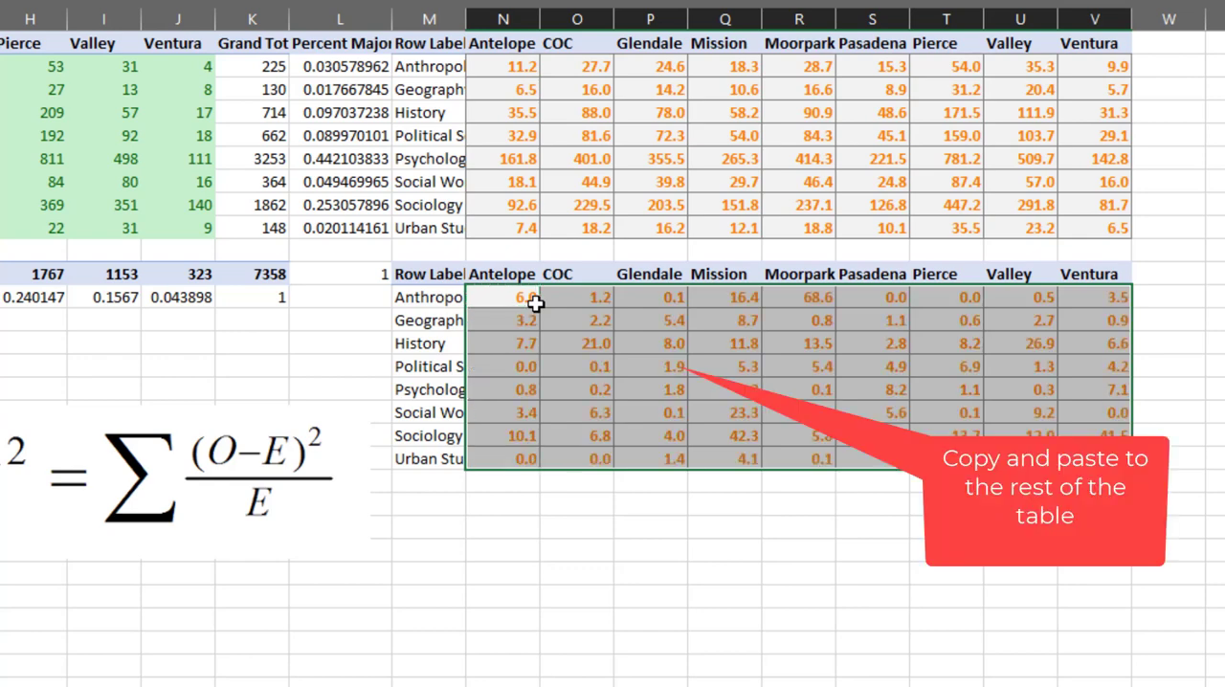
{"action": "left_click", "coordinate": [535, 302]}
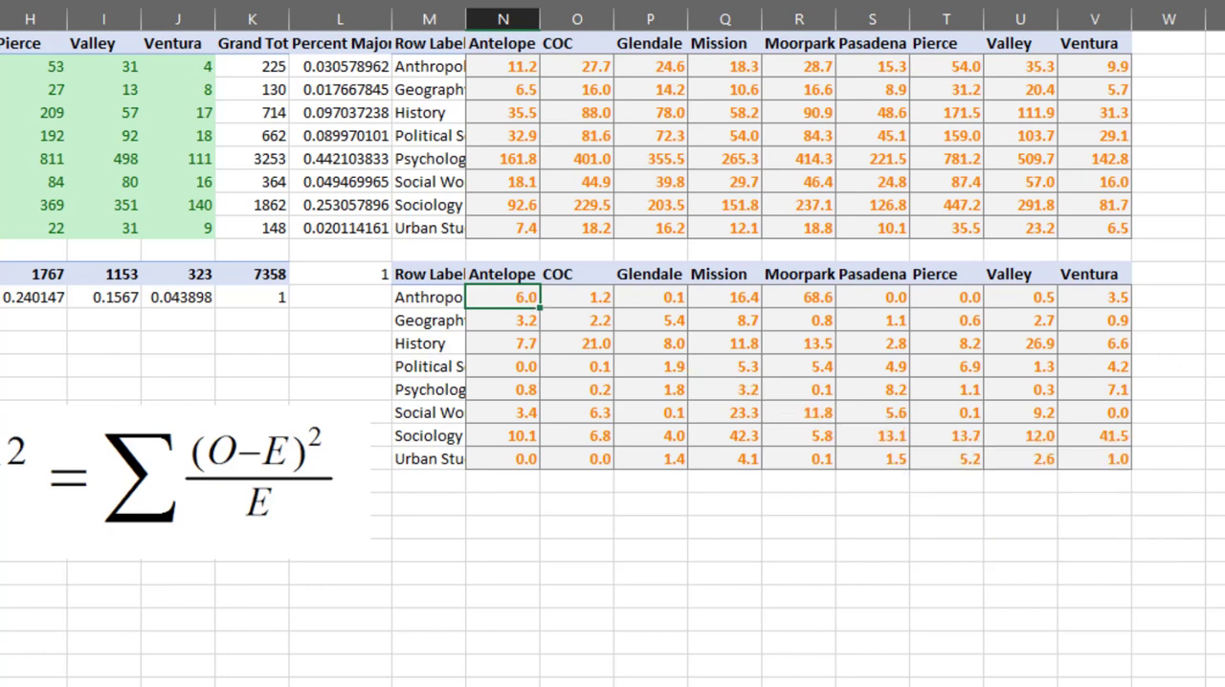
{"action": "left_click", "coordinate": [1222, 316]}
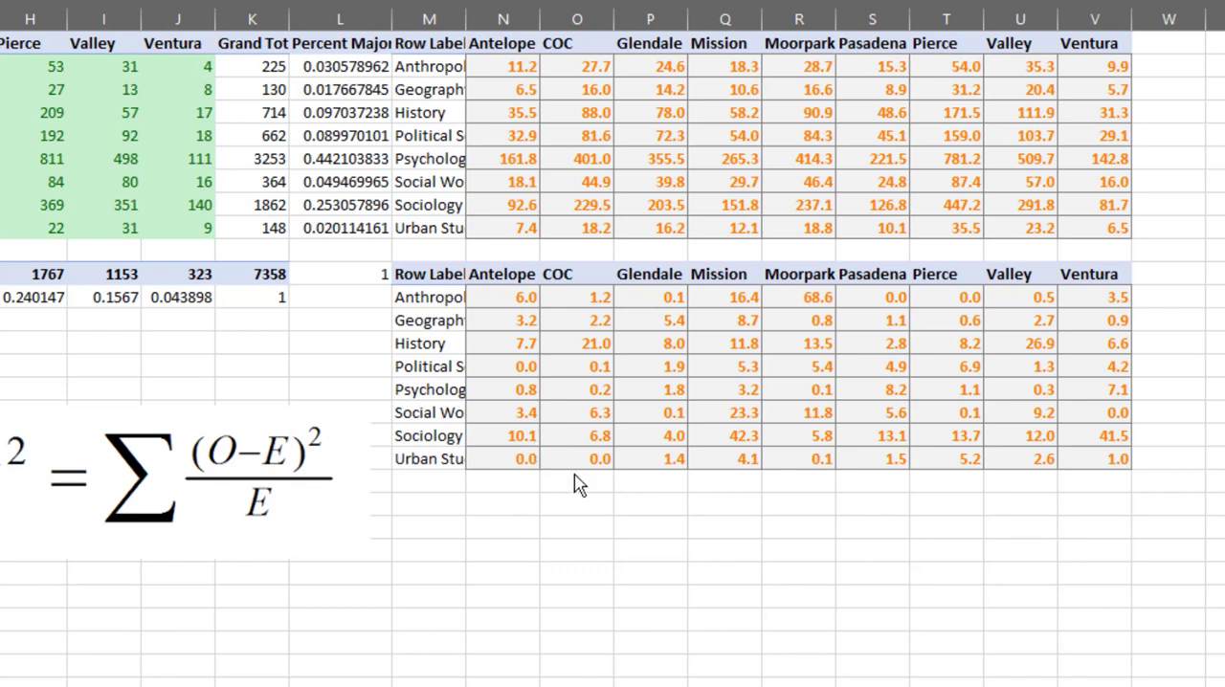
- Apply the Green - White Color Scale conditional formatting to the chi-square terms in N12:V19
{"action": "left_click_drag", "start_coordinate": [528, 300], "coordinate": [1094, 458]}
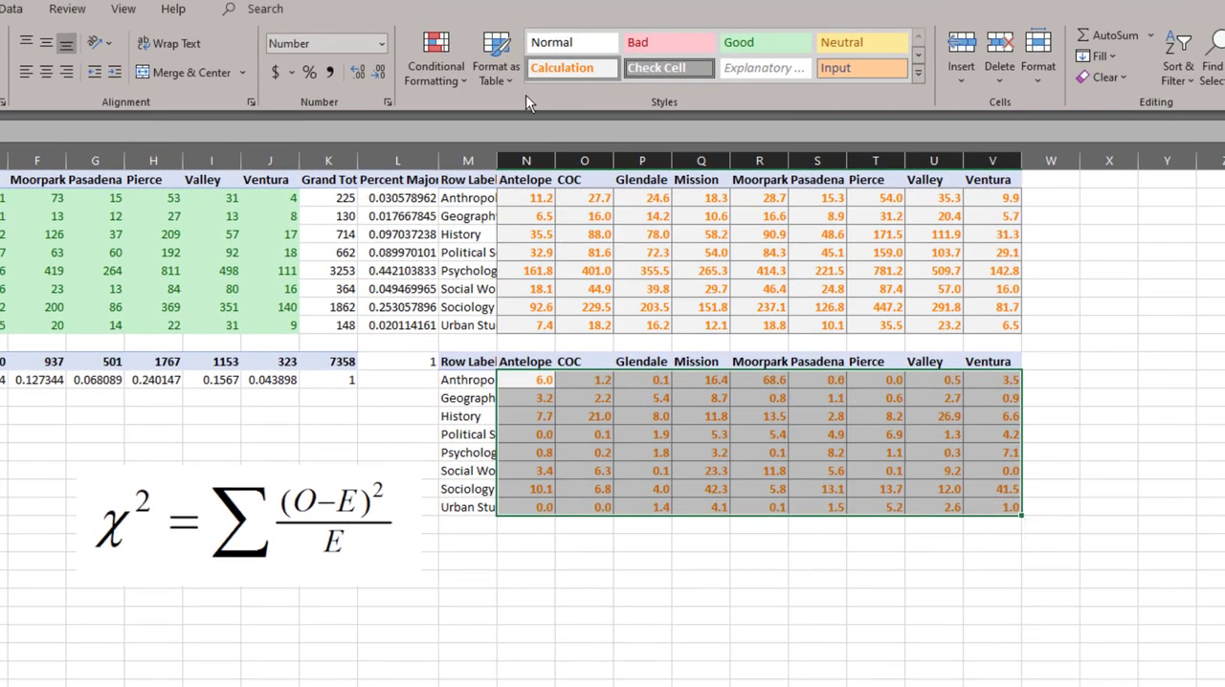
{"action": "left_click", "coordinate": [436, 67]}
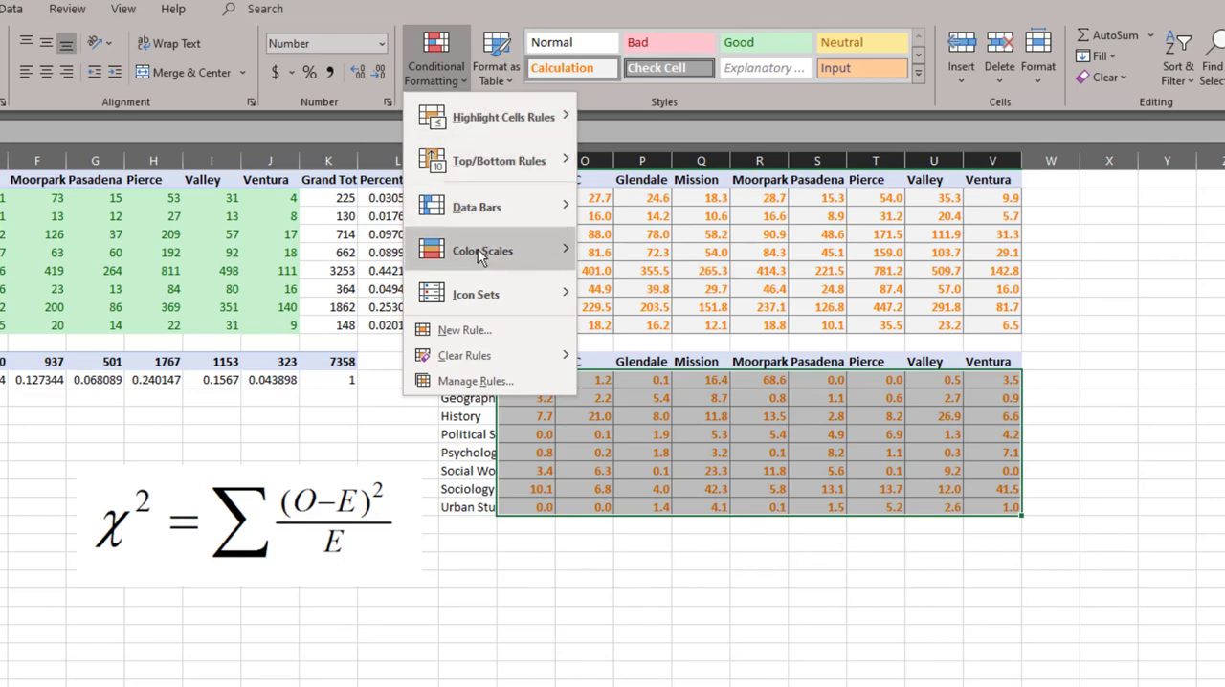
{"action": "mouse_move", "coordinate": [480, 253]}
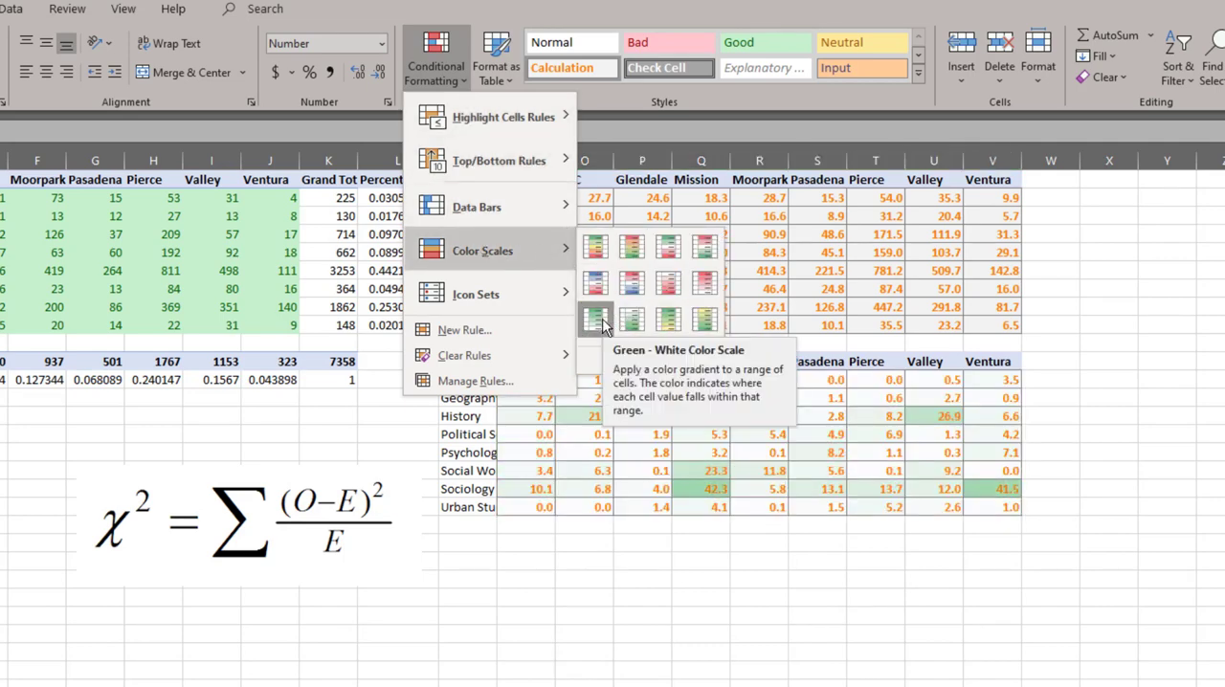
{"action": "left_click", "coordinate": [602, 325]}
{"action": "left_click", "coordinate": [875, 634]}
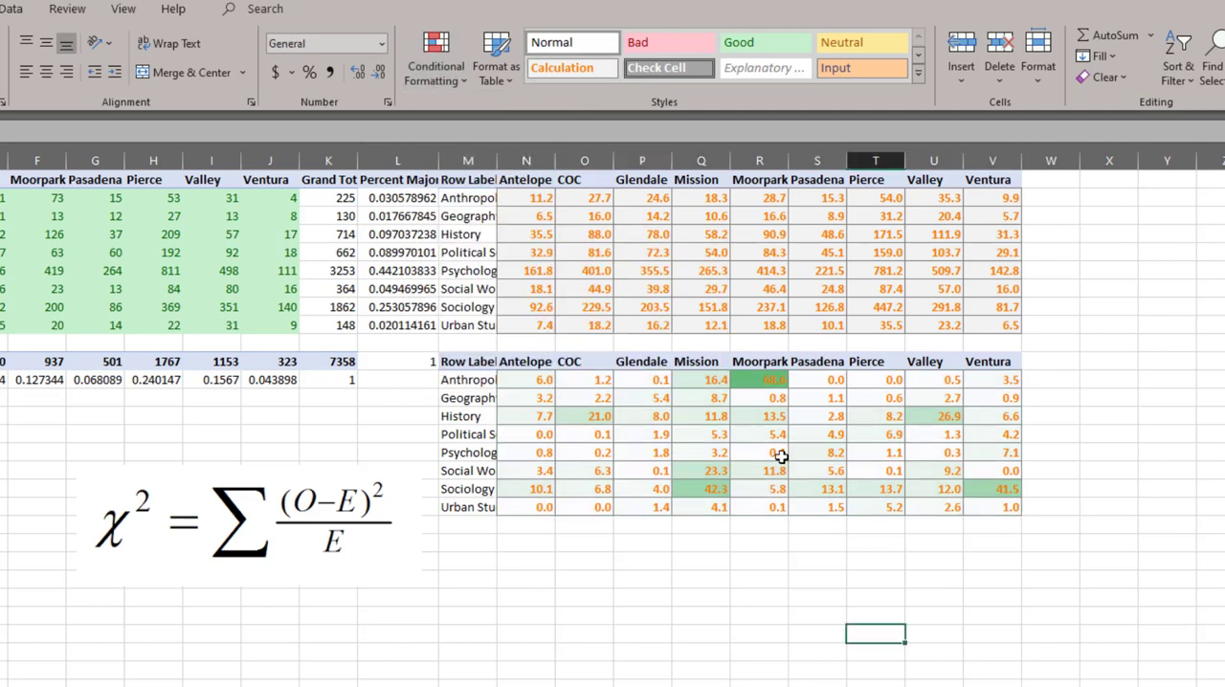
- Change the font color of the chi-square terms in N12:V19 to black
{"action": "mouse_move", "coordinate": [533, 385]}
{"action": "left_mouse_down"}
{"action": "mouse_move", "coordinate": [918, 408]}
{"action": "mouse_move", "coordinate": [983, 506]}
{"action": "left_mouse_up"}
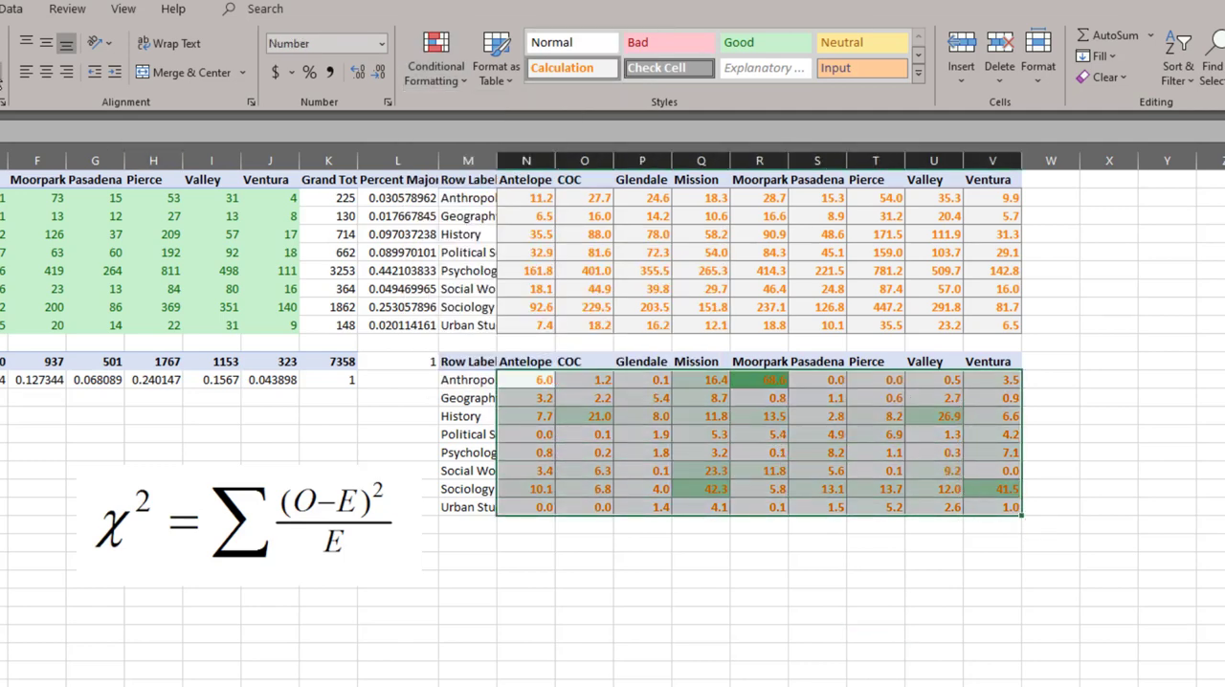
{"action": "left_click", "coordinate": [2, 73]}
{"action": "left_click", "coordinate": [12, 100]}
{"action": "left_click", "coordinate": [584, 489]}
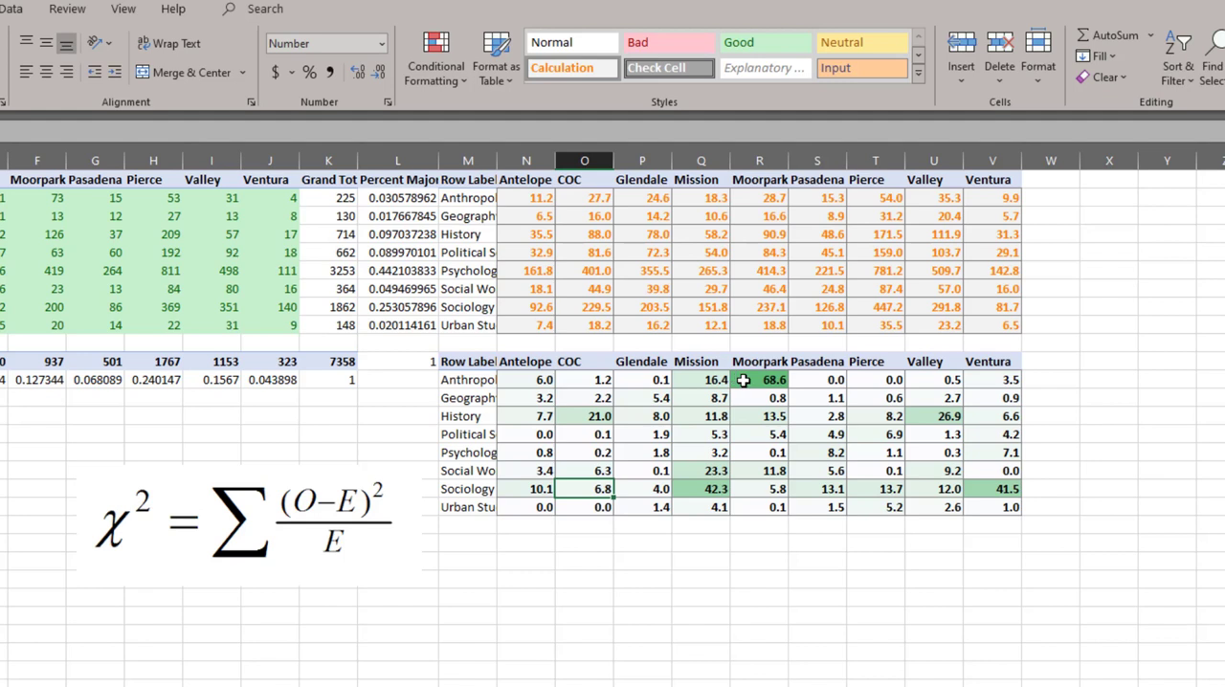
- Compare the expected count, observed count and chi-square term for Anthropology at Moorpark
{"action": "left_click", "coordinate": [758, 198]}
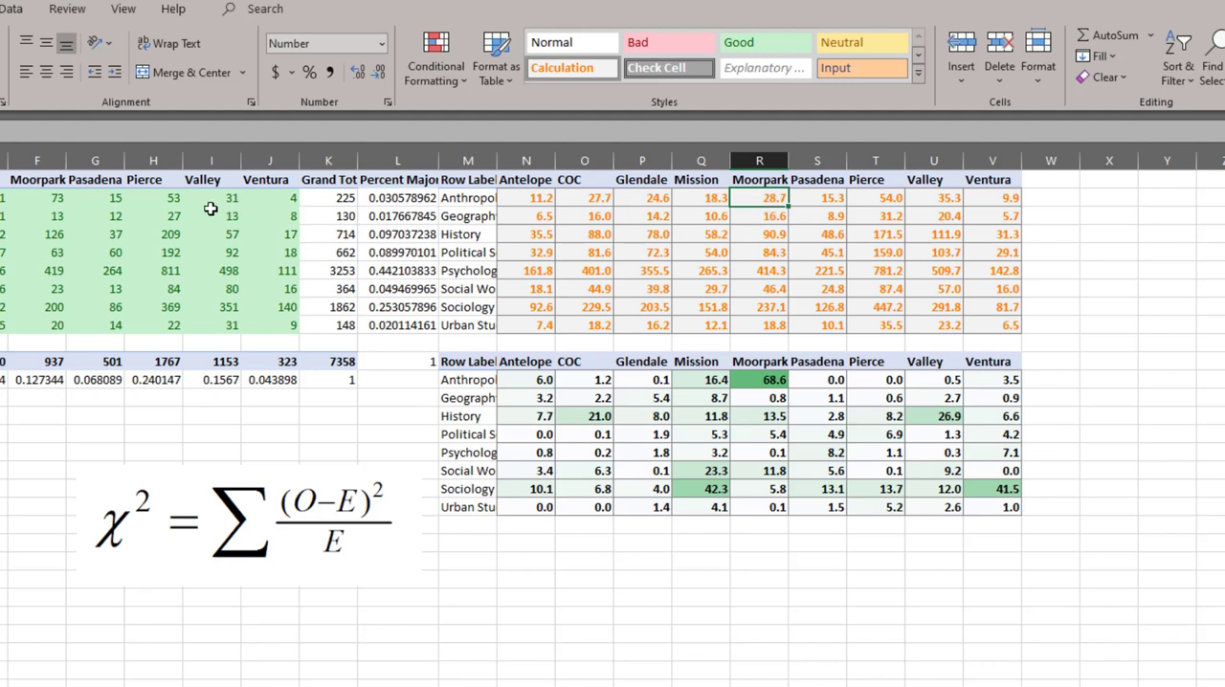
{"action": "left_click", "coordinate": [56, 199]}
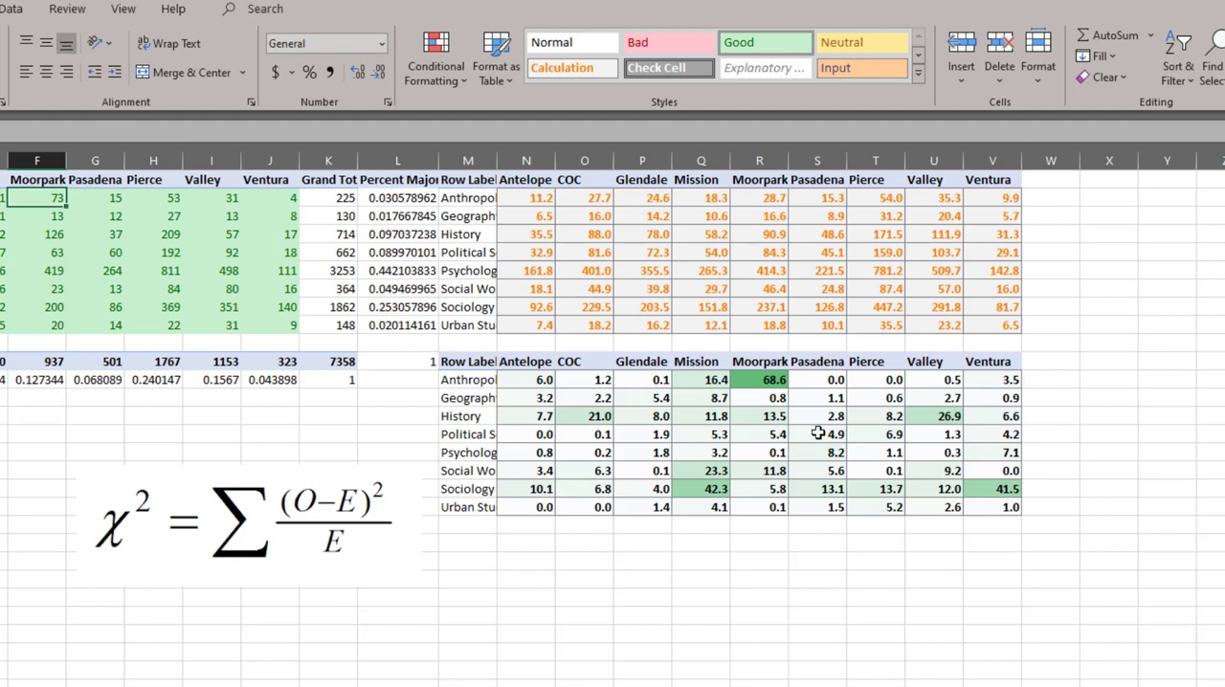
{"action": "left_click", "coordinate": [755, 384]}
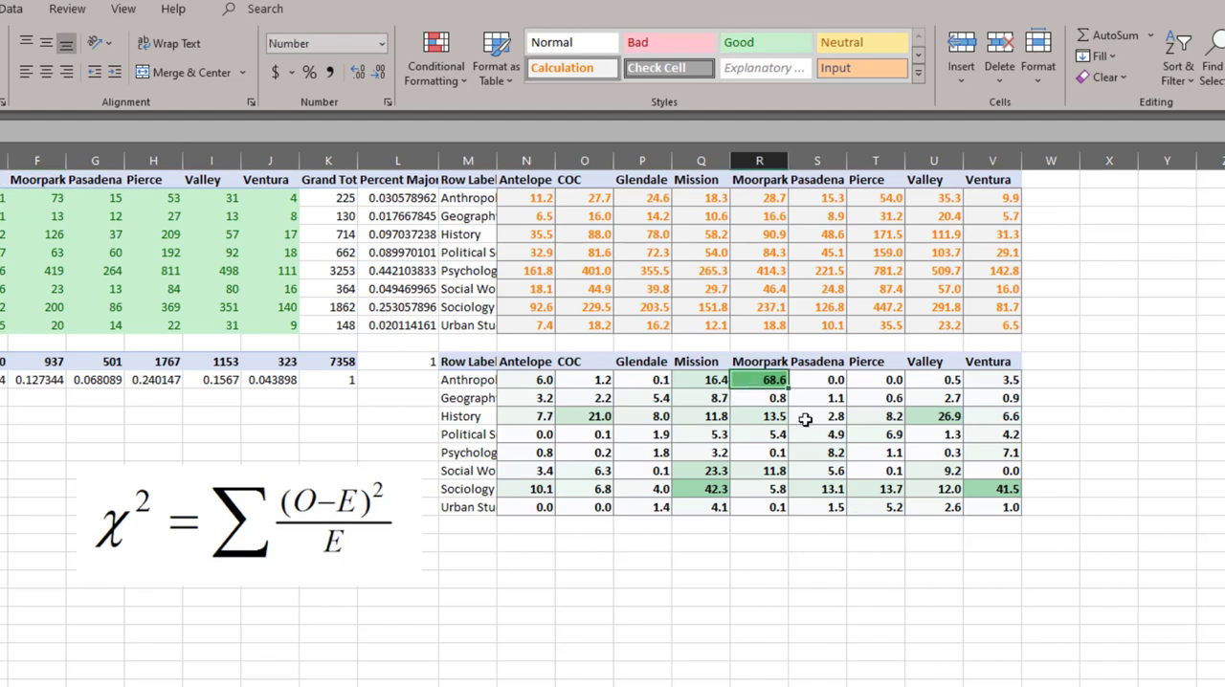
- Enter a SUM of N12:V12 in W12 to total the Anthropology chi-square terms across institutions
{"action": "key", "text": "Right"}
{"action": "key", "text": "Right"}
{"action": "key", "text": "Right"}
{"action": "key", "text": "Right"}
{"action": "key", "text": "Right"}
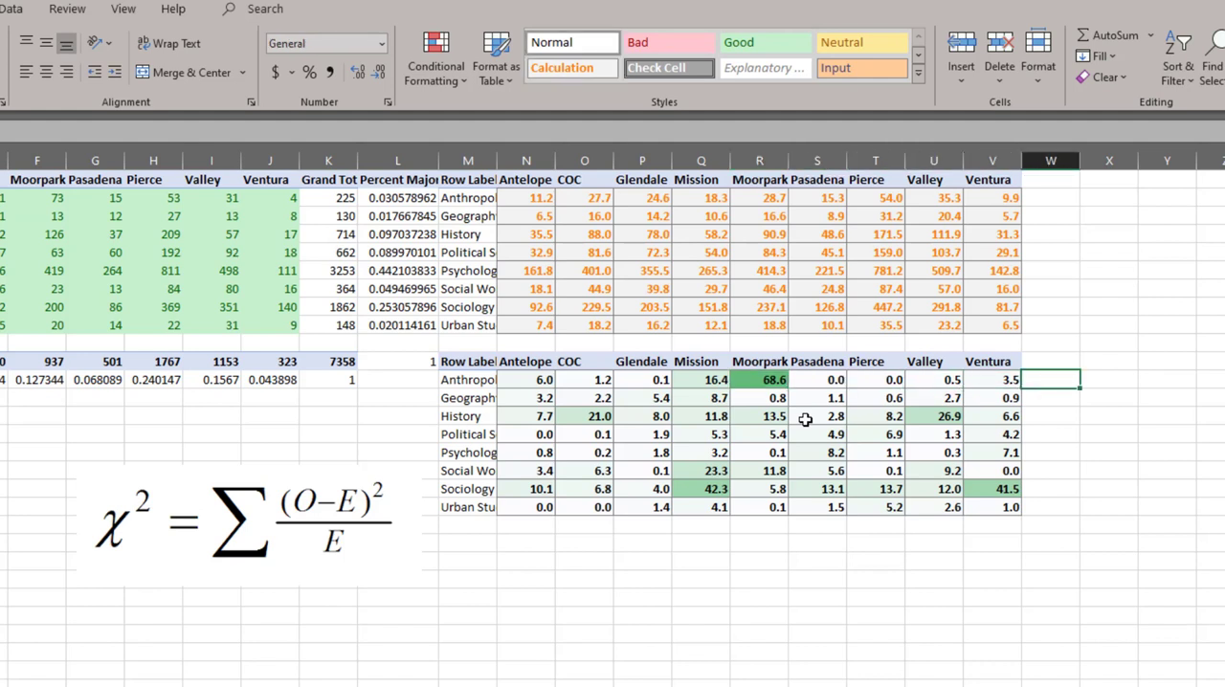
{"action": "type", "text": "=sum("}
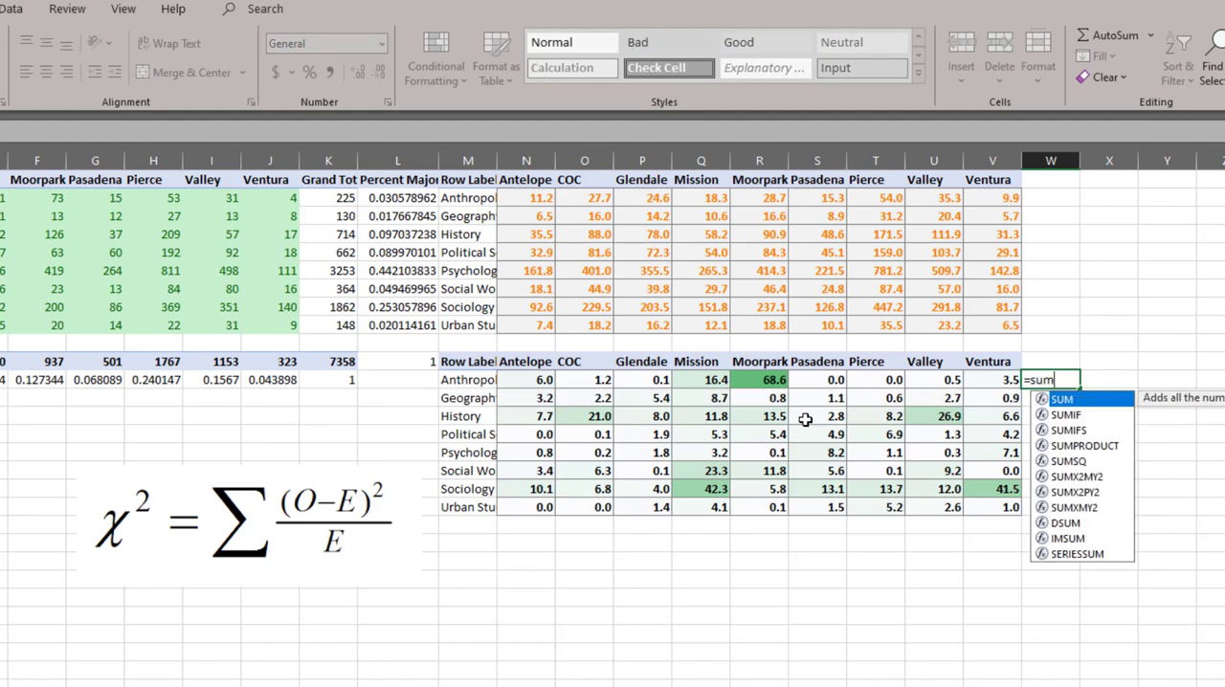
{"action": "key", "text": "Left"}
{"action": "key", "text": "shift+Left"}
{"action": "key", "text": "shift+Left"}
{"action": "key", "text": "shift+Left"}
{"action": "key", "text": "shift+Left"}
{"action": "key", "text": "shift+Left"}
{"action": "key", "text": "shift+Left"}
{"action": "key", "text": "shift+Left"}
{"action": "key", "text": "shift+Left"}
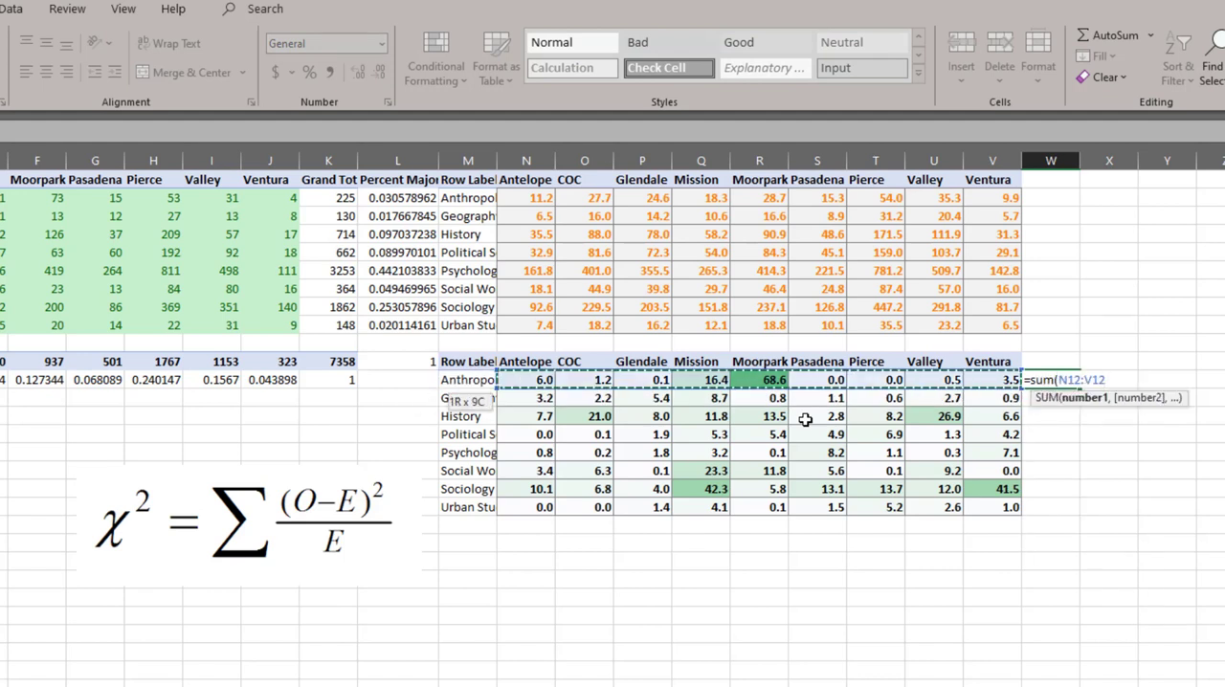
{"action": "key", "text": "ctrl+Return"}
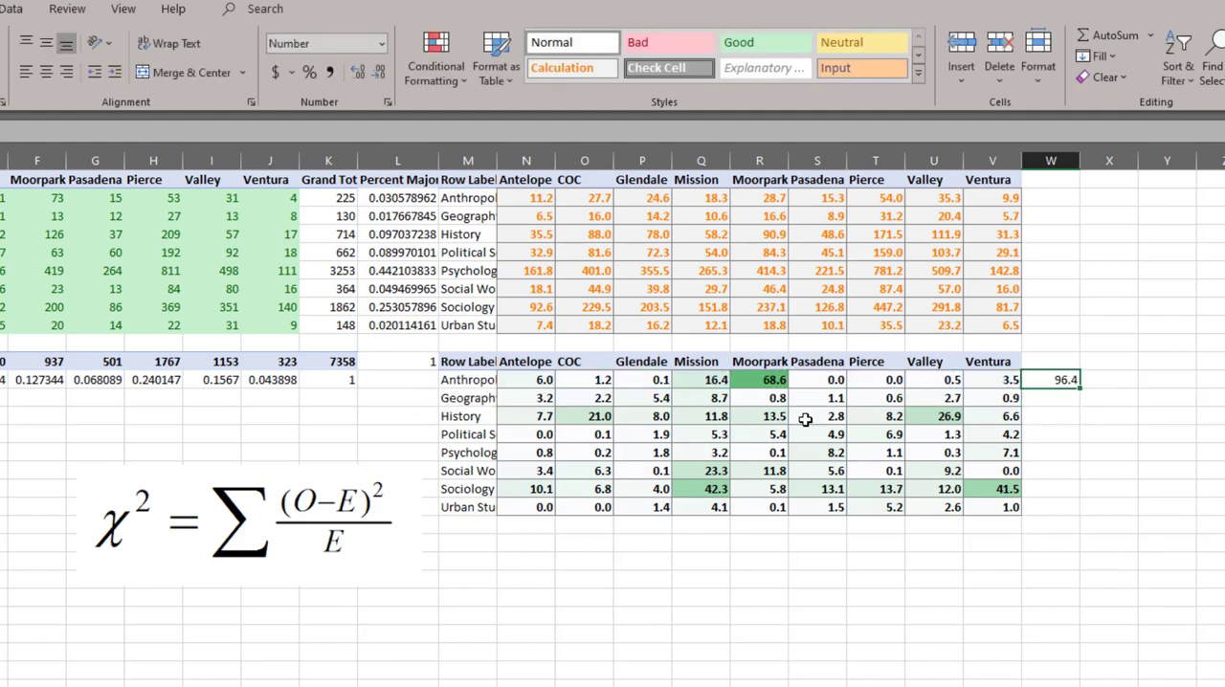
- Copy the row sum formula from W12 down to W19 for the remaining majors
{"action": "key", "text": "shift+Down"}
{"action": "key", "text": "shift+Down"}
{"action": "key", "text": "shift+Down"}
{"action": "key", "text": "shift+Down"}
{"action": "key", "text": "shift+Down"}
{"action": "key", "text": "shift+Down"}
{"action": "key", "text": "shift+Down"}
{"action": "key", "text": "ctrl+v"}
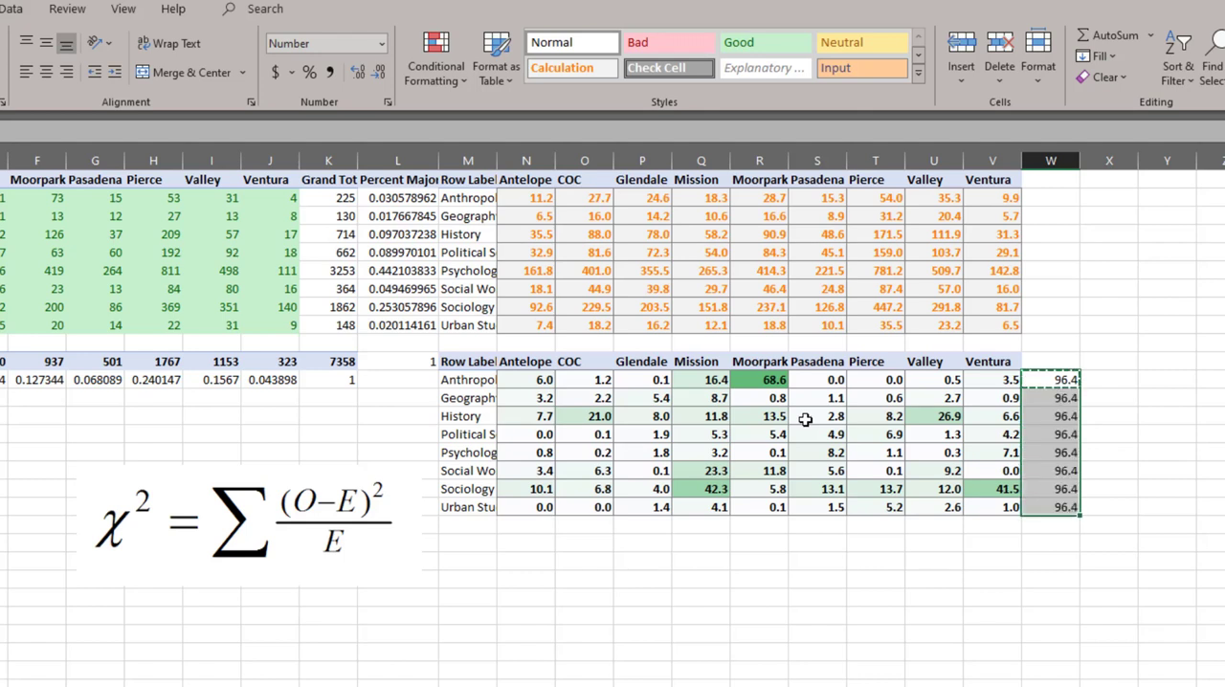
{"action": "key", "text": "Down"}
{"action": "key", "text": "Down"}
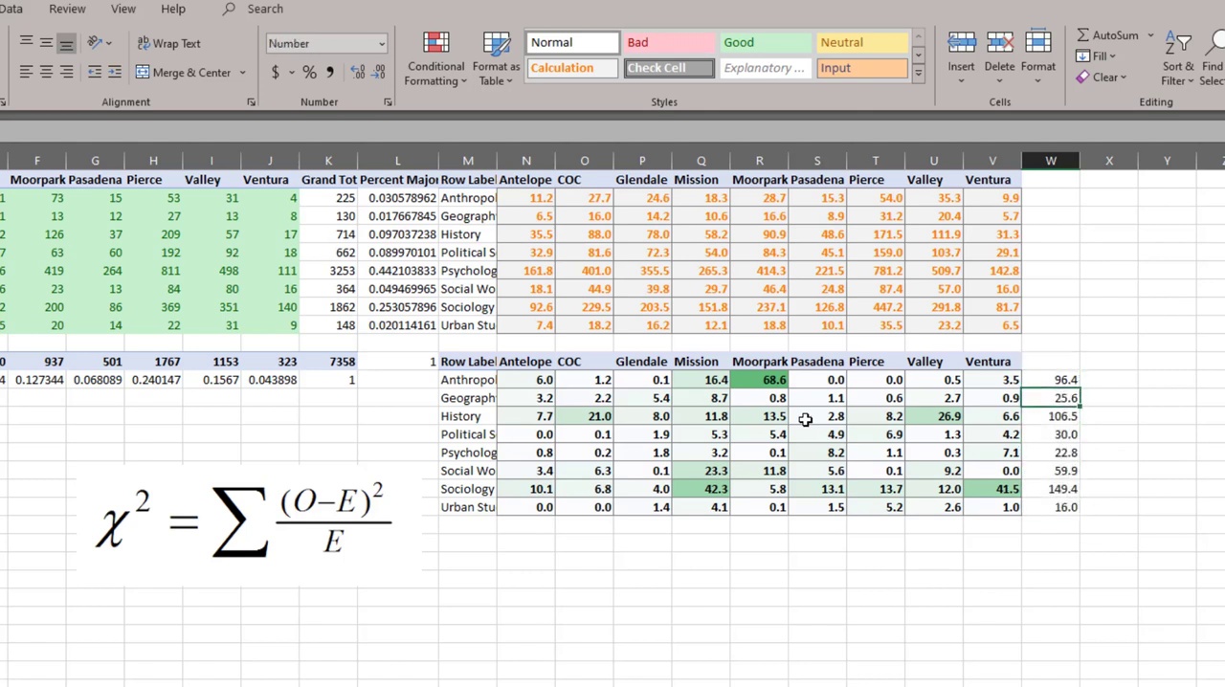
- Compare the chi-square row totals in column W across the majors, checking the rows for Geography, Political Science, Sociology and Urban Studies
{"action": "key", "text": "ctrl+shift+Left"}
{"action": "key", "text": "Down"}
{"action": "key", "text": "Down"}
{"action": "key", "text": "Down"}
{"action": "key", "text": "ctrl+shift+Left"}
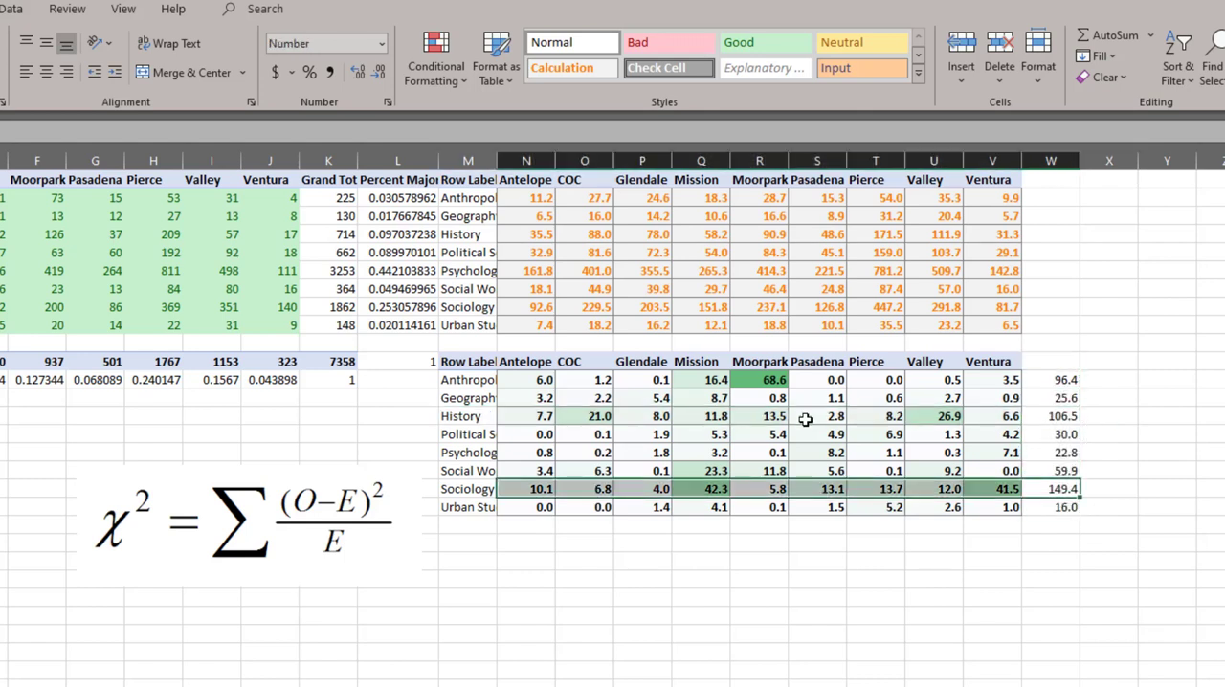
{"action": "key", "text": "Right"}
{"action": "key", "text": "Left"}
{"action": "key", "text": "Up"}
{"action": "key", "text": "Up"}
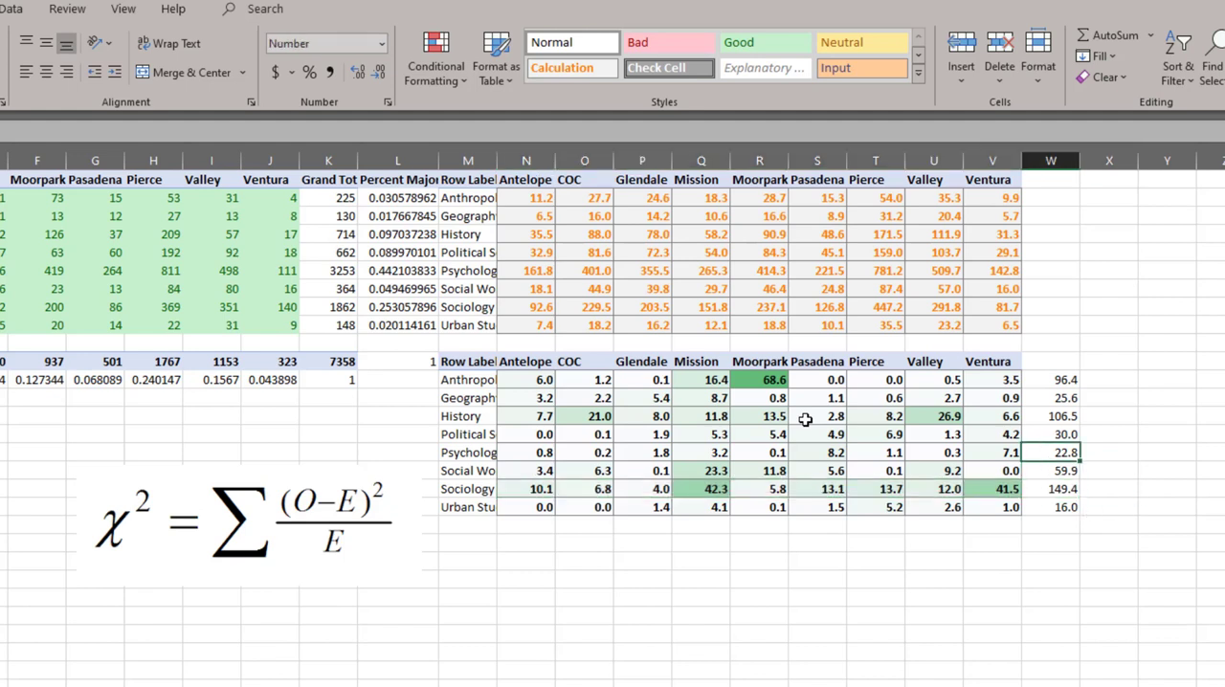
{"action": "key", "text": "Up"}
{"action": "key", "text": "Up"}
{"action": "key", "text": "Up"}
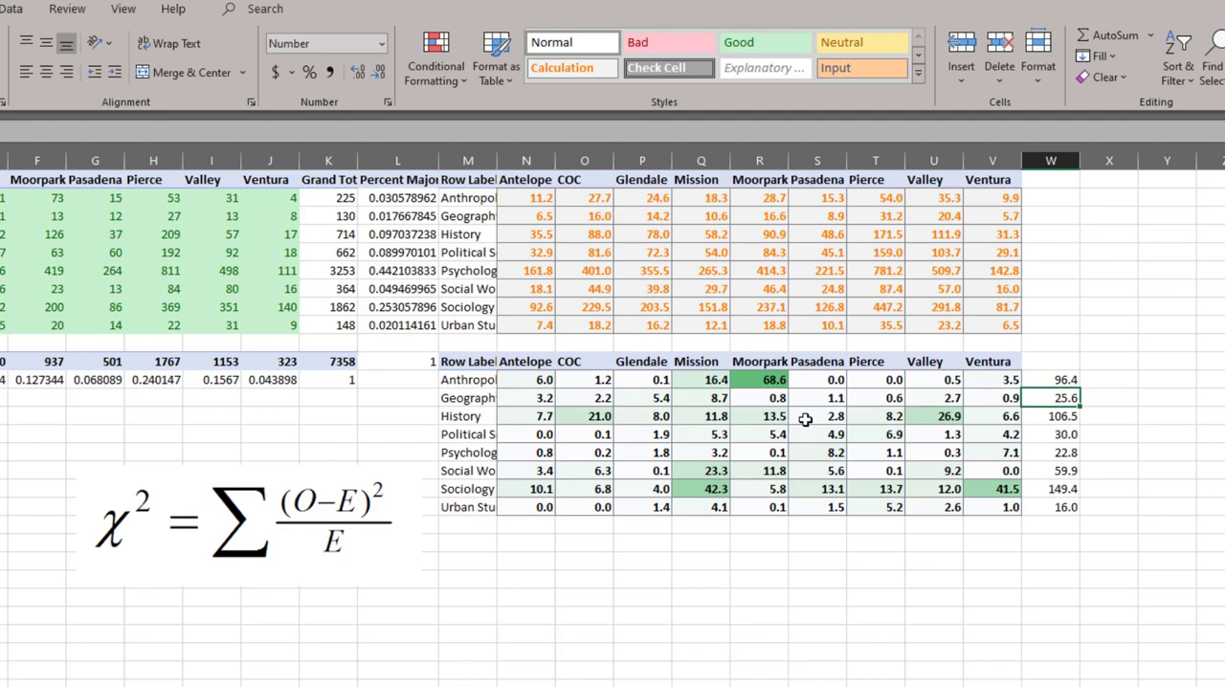
{"action": "key", "text": "ctrl+shift+Left"}
{"action": "key", "text": "ctrl+Down"}
{"action": "key", "text": "ctrl+shift+Left"}
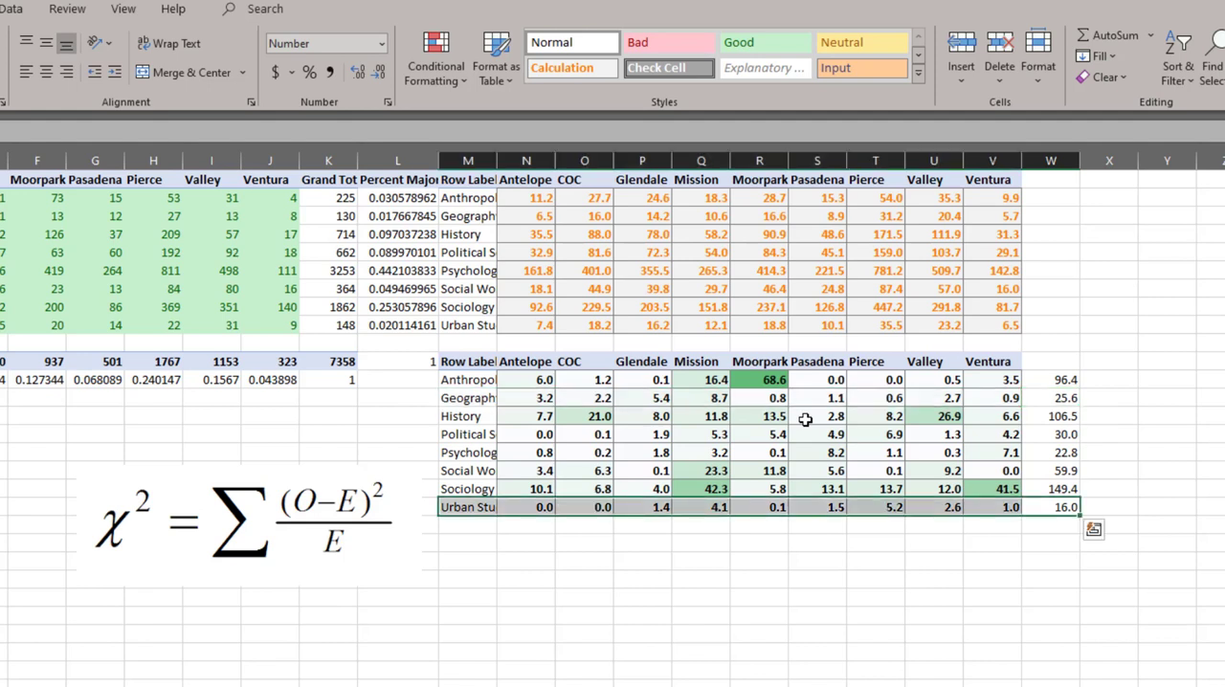
{"action": "key", "text": "Up"}
{"action": "key", "text": "Up"}
{"action": "key", "text": "Up"}
{"action": "key", "text": "Up"}
{"action": "key", "text": "Up"}
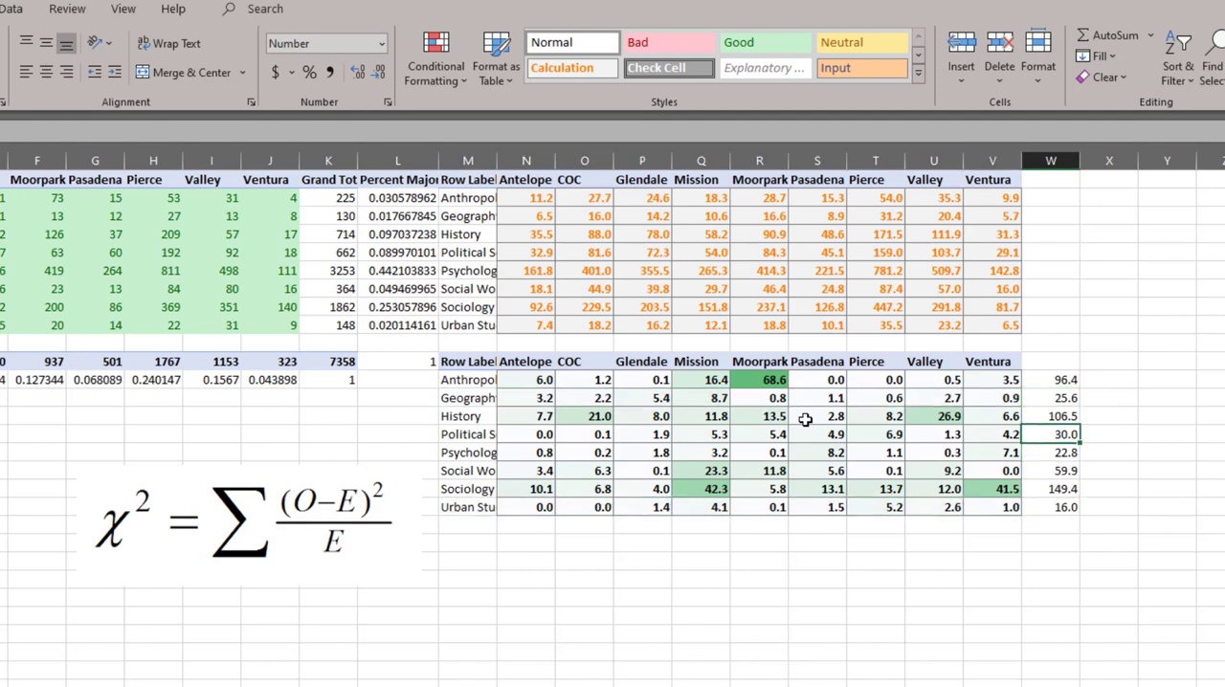
{"action": "key", "text": "ctrl+shift+Left"}
{"action": "key", "text": "Down"}
{"action": "key", "text": "Down"}
{"action": "key", "text": "Down"}
{"action": "key", "text": "Down"}
{"action": "key", "text": "ctrl+shift+Left"}
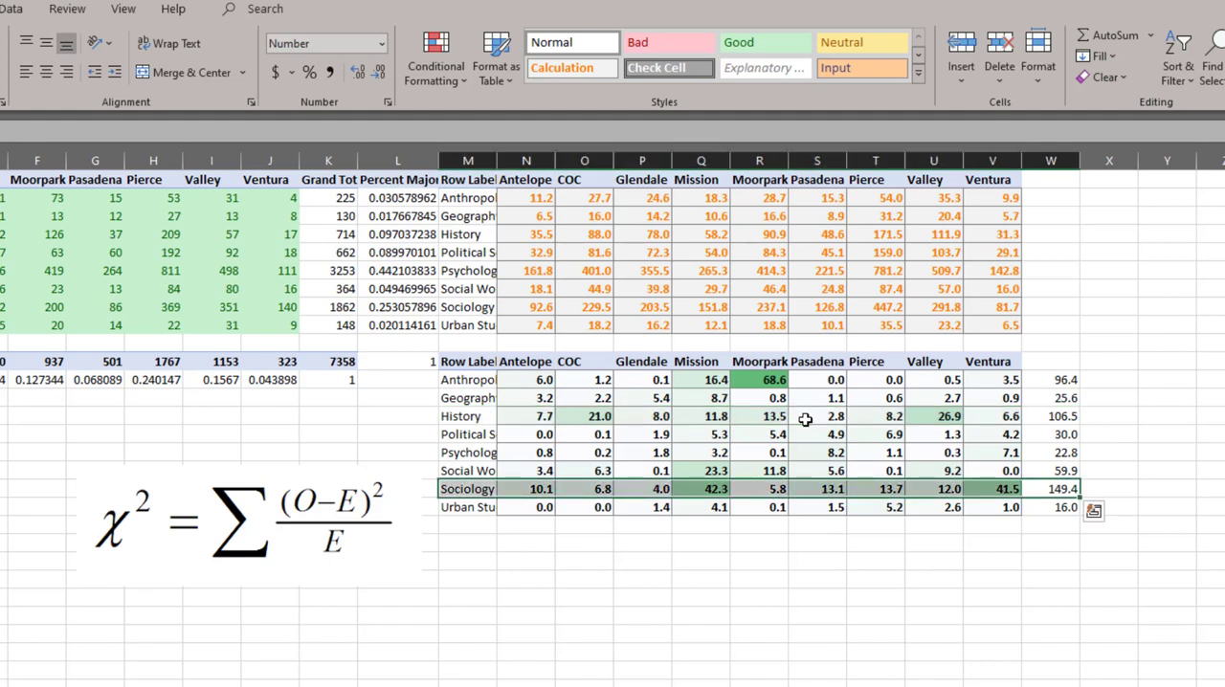
{"action": "key", "text": "Right"}
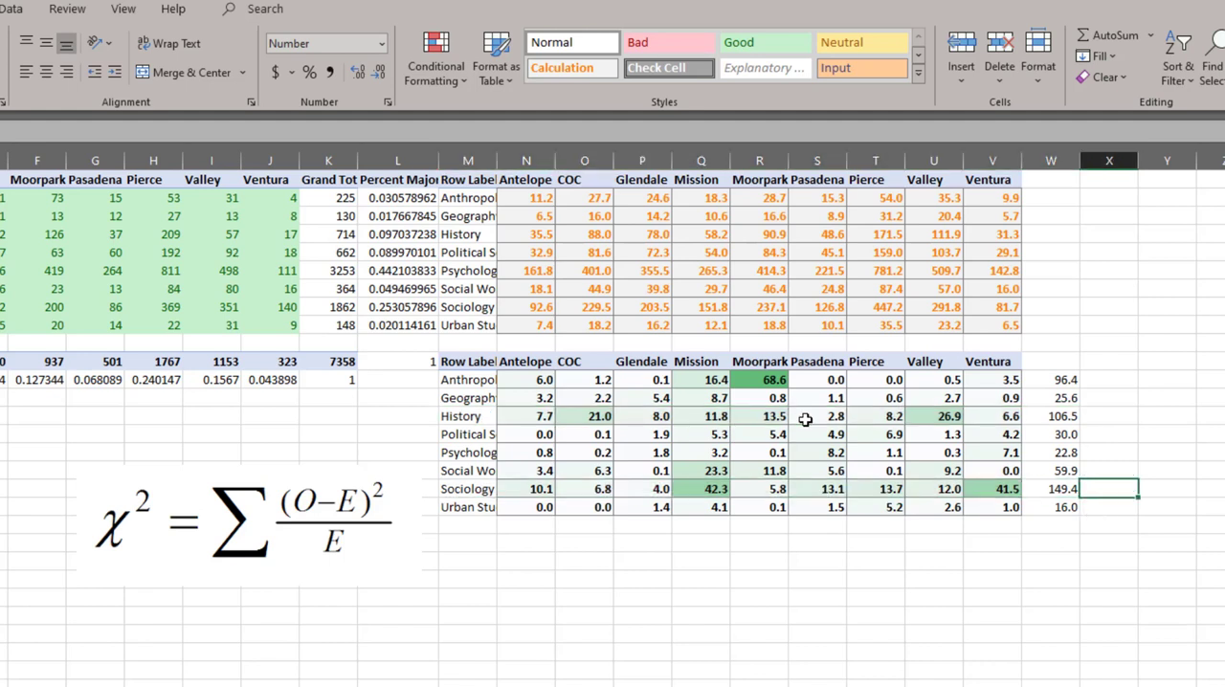
- Examine the Sociology chi-square terms for Mission and Ventura
{"action": "key", "text": "Left"}
{"action": "key", "text": "Left"}
{"action": "key", "text": "Left"}
{"action": "key", "text": "Left"}
{"action": "key", "text": "Left"}
{"action": "key", "text": "Left"}
{"action": "key", "text": "Left"}
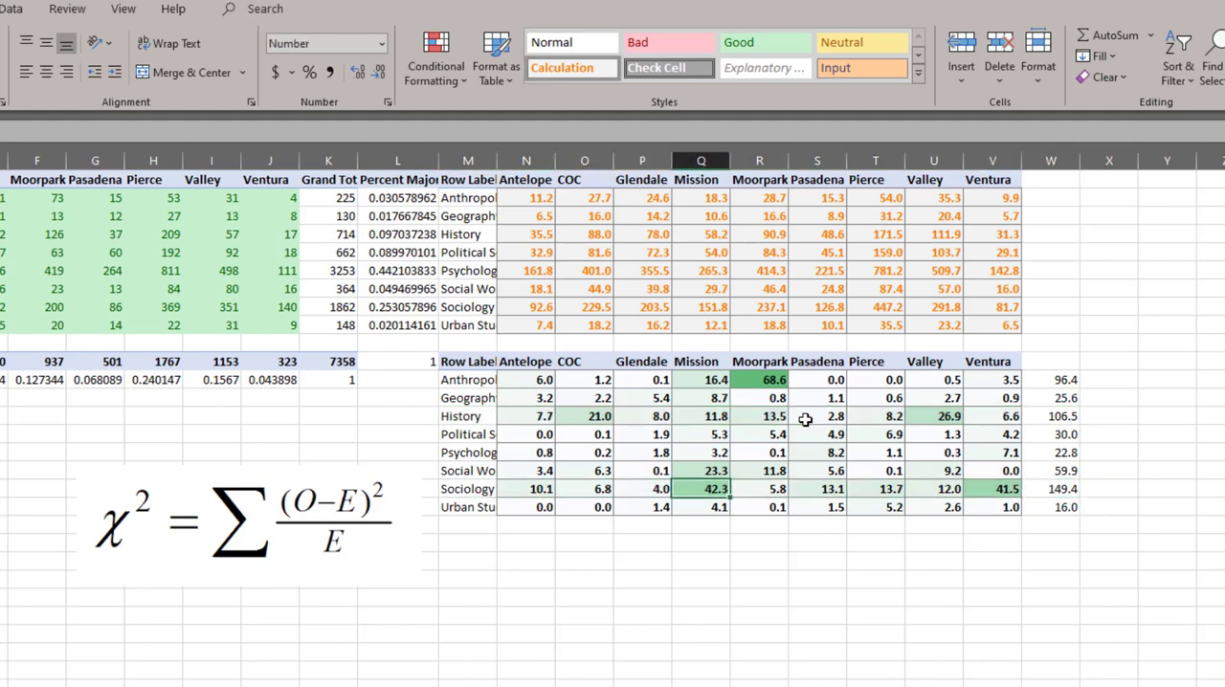
{"action": "key", "text": "Right"}
{"action": "key", "text": "Right"}
{"action": "key", "text": "Right"}
{"action": "key", "text": "Right"}
{"action": "key", "text": "Right"}
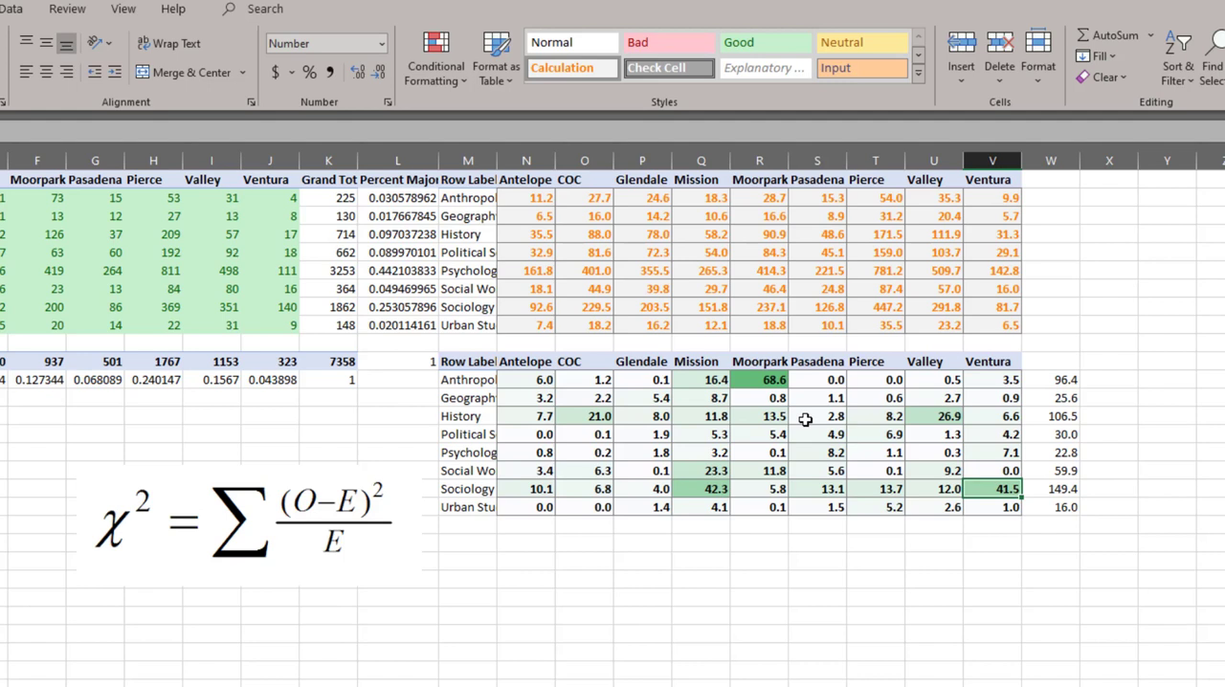
- Enter a SUM of N12:N19 in N21 to total the Antelope chi-square terms
{"action": "key", "text": "Down"}
{"action": "key", "text": "Down"}
{"action": "key", "text": "Left"}
{"action": "key", "text": "Left"}
{"action": "key", "text": "Left"}
{"action": "key", "text": "Left"}
{"action": "key", "text": "Left"}
{"action": "key", "text": "Left"}
{"action": "key", "text": "Left"}
{"action": "key", "text": "Down"}
{"action": "key", "text": "Left"}
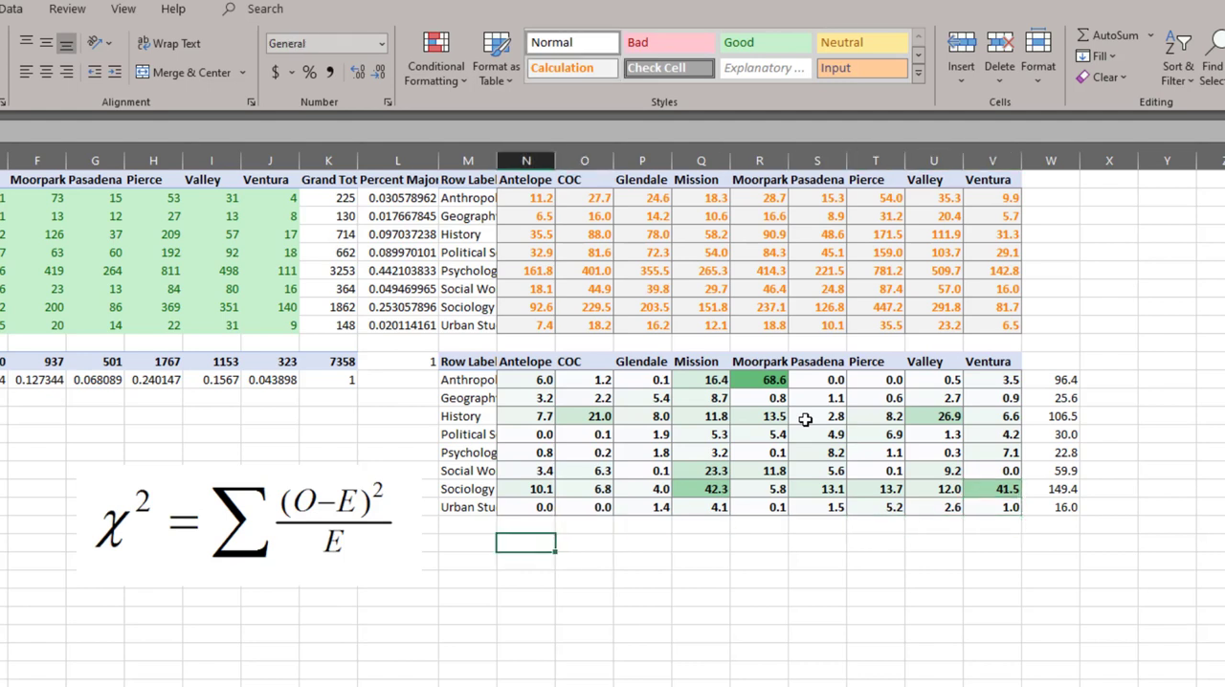
{"action": "type", "text": "=sum("}
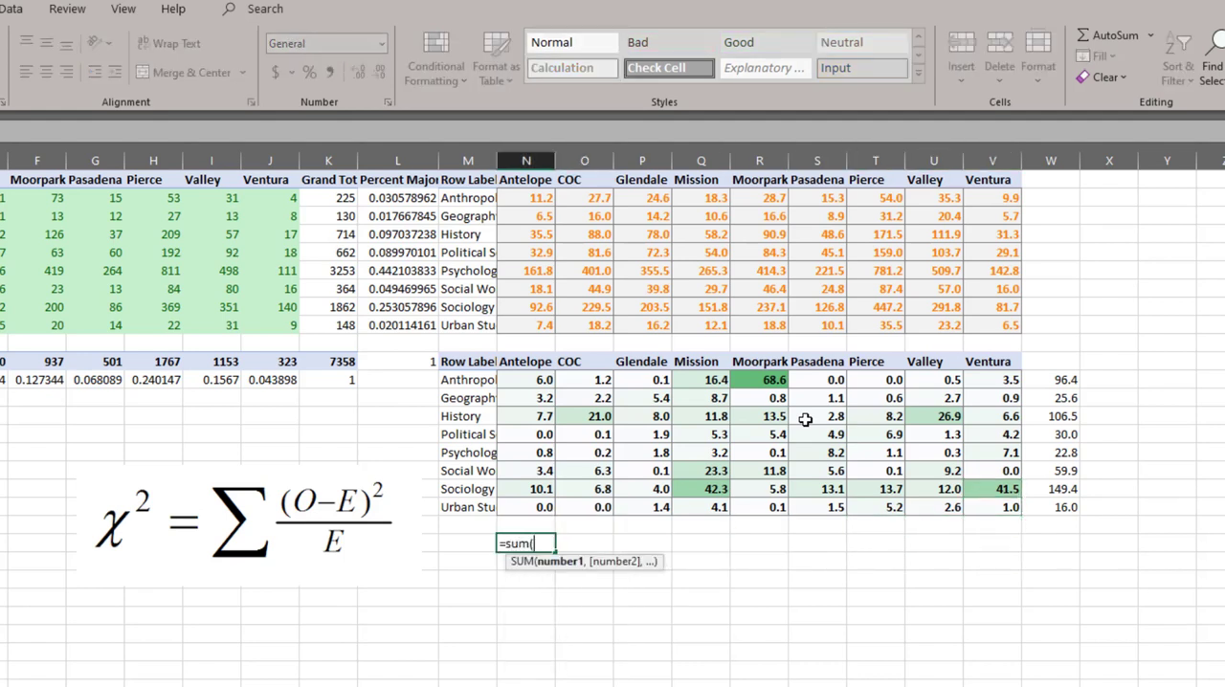
{"action": "key", "text": "Up"}
{"action": "key", "text": "Up"}
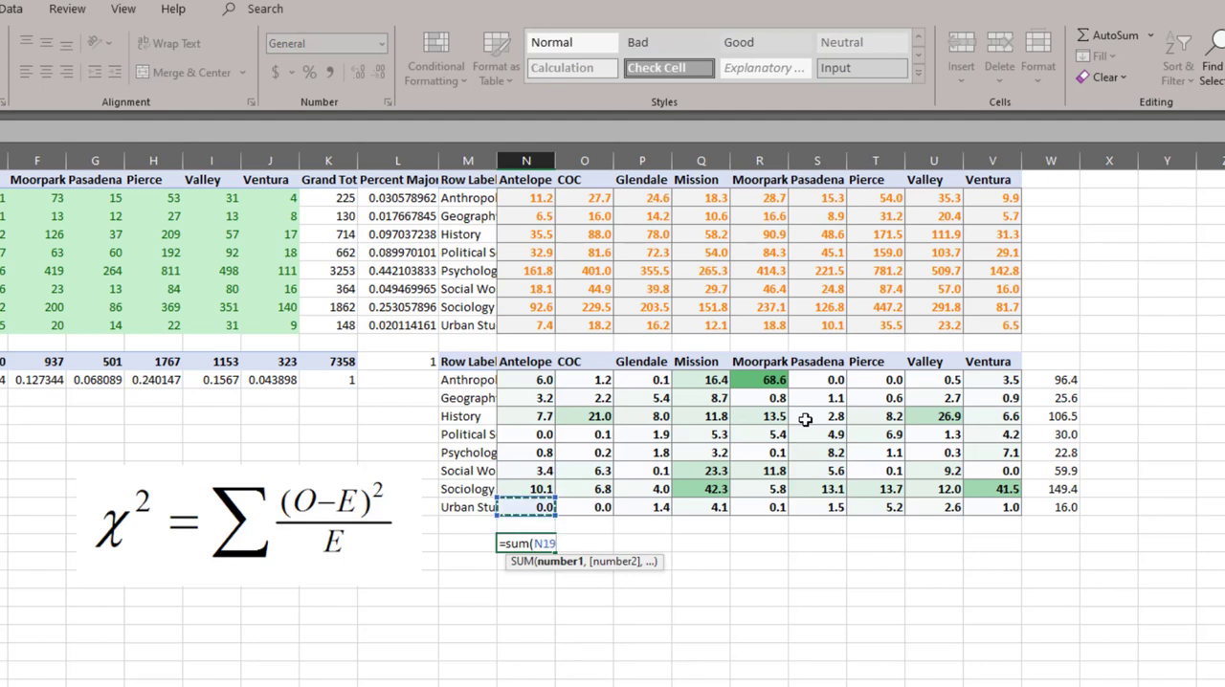
{"action": "key", "text": "shift+Up"}
{"action": "key", "text": "shift+Up"}
{"action": "key", "text": "shift+Up"}
{"action": "key", "text": "shift+Up"}
{"action": "key", "text": "shift+Up"}
{"action": "key", "text": "shift+Up"}
{"action": "key", "text": "shift+Up"}
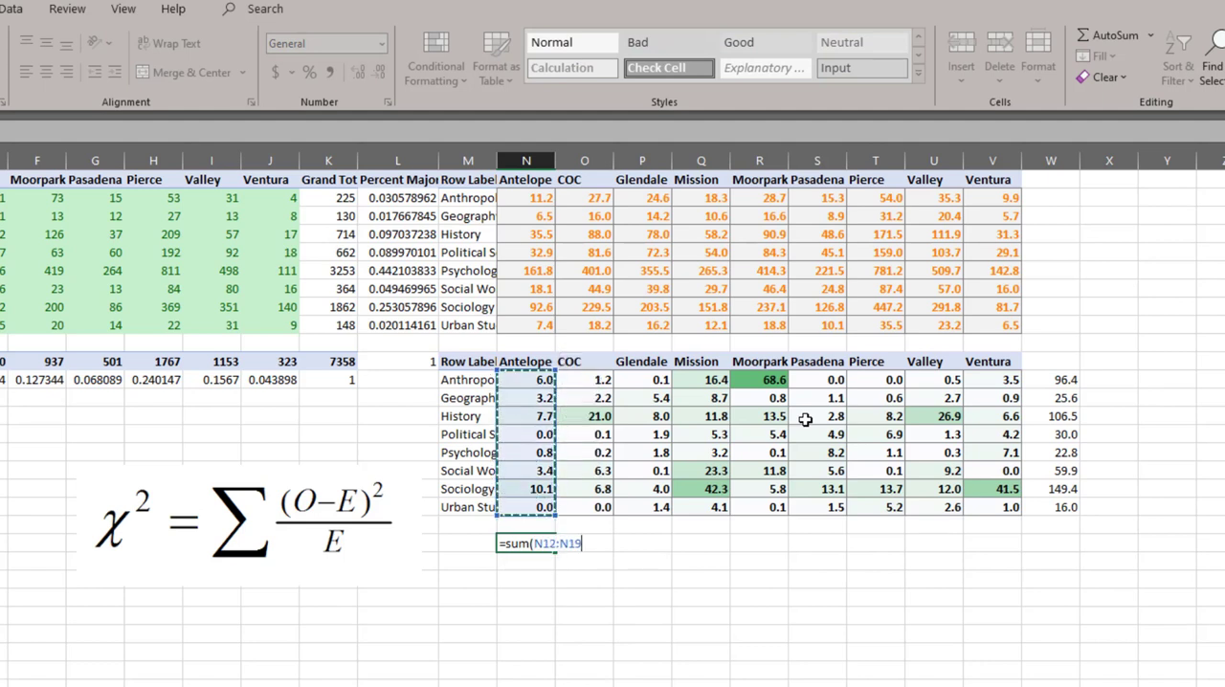
{"action": "key", "text": "ctrl+Return"}
- Copy the column sum formula from N21 across to V21 for the other institutions
{"action": "key", "text": "ctrl+c"}
{"action": "key", "text": "shift+Right"}
{"action": "key", "text": "shift+Right"}
{"action": "key", "text": "shift+Right"}
{"action": "key", "text": "shift+Right"}
{"action": "key", "text": "shift+Right"}
{"action": "key", "text": "shift+Right"}
{"action": "key", "text": "shift+Right"}
{"action": "key", "text": "shift+Right"}
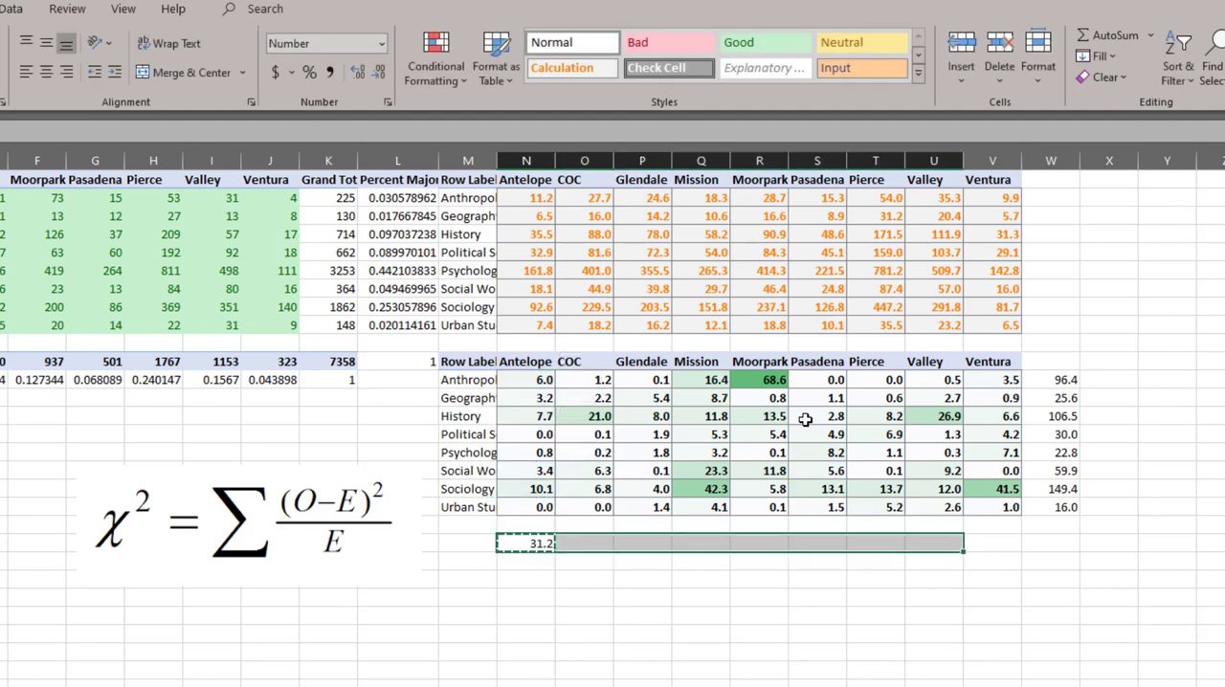
{"action": "key", "text": "ctrl+v"}
{"action": "key", "text": "Escape"}
{"action": "key", "text": "Right"}
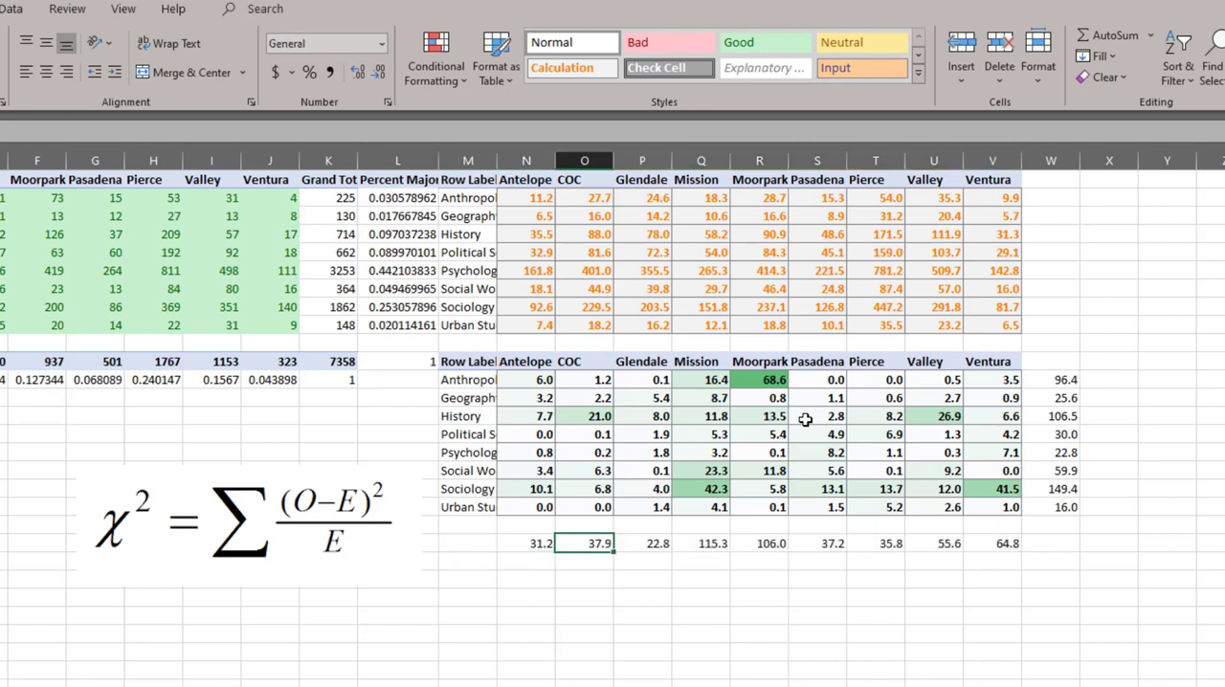
- Compare the institutions' chi-square totals in row 21, checking Mission, Moorpark with its individual terms, Pasadena and Pierce
{"action": "key", "text": "Right"}
{"action": "key", "text": "Right"}
{"action": "key", "text": "Right"}
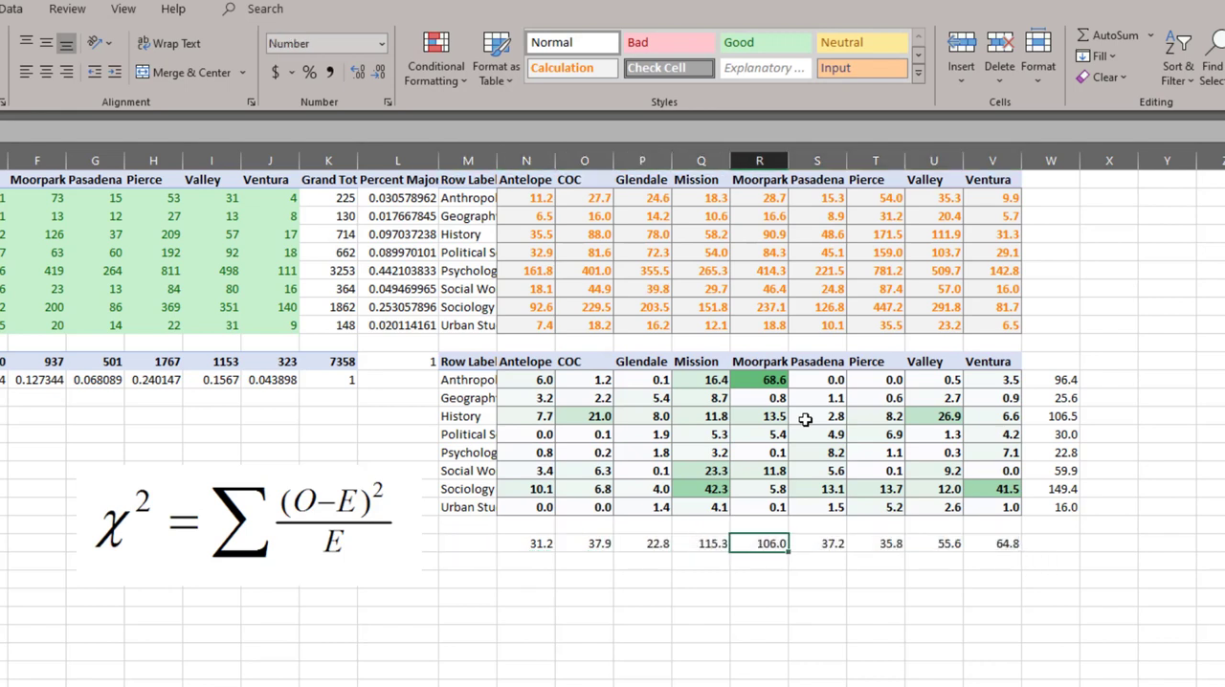
{"action": "key", "text": "shift+Up"}
{"action": "key", "text": "shift+Up"}
{"action": "key", "text": "shift+Up"}
{"action": "key", "text": "shift+Up"}
{"action": "key", "text": "shift+Up"}
{"action": "key", "text": "shift+Up"}
{"action": "key", "text": "shift+Up"}
{"action": "key", "text": "shift+Up"}
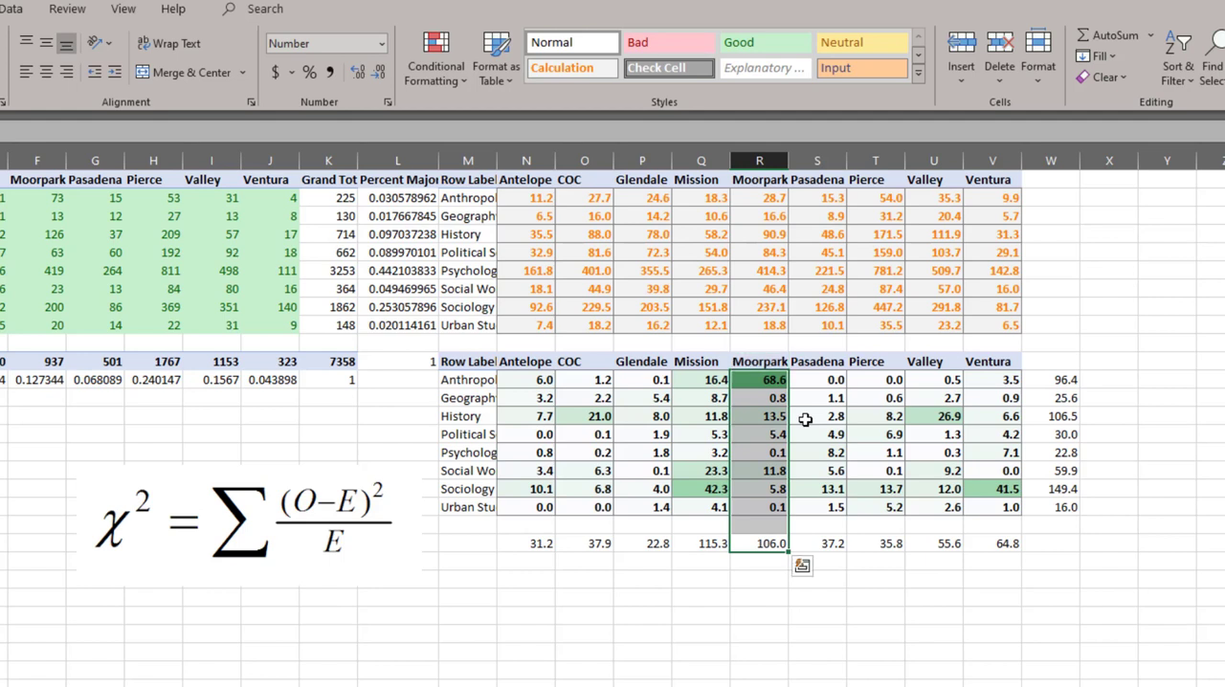
{"action": "key", "text": "Left"}
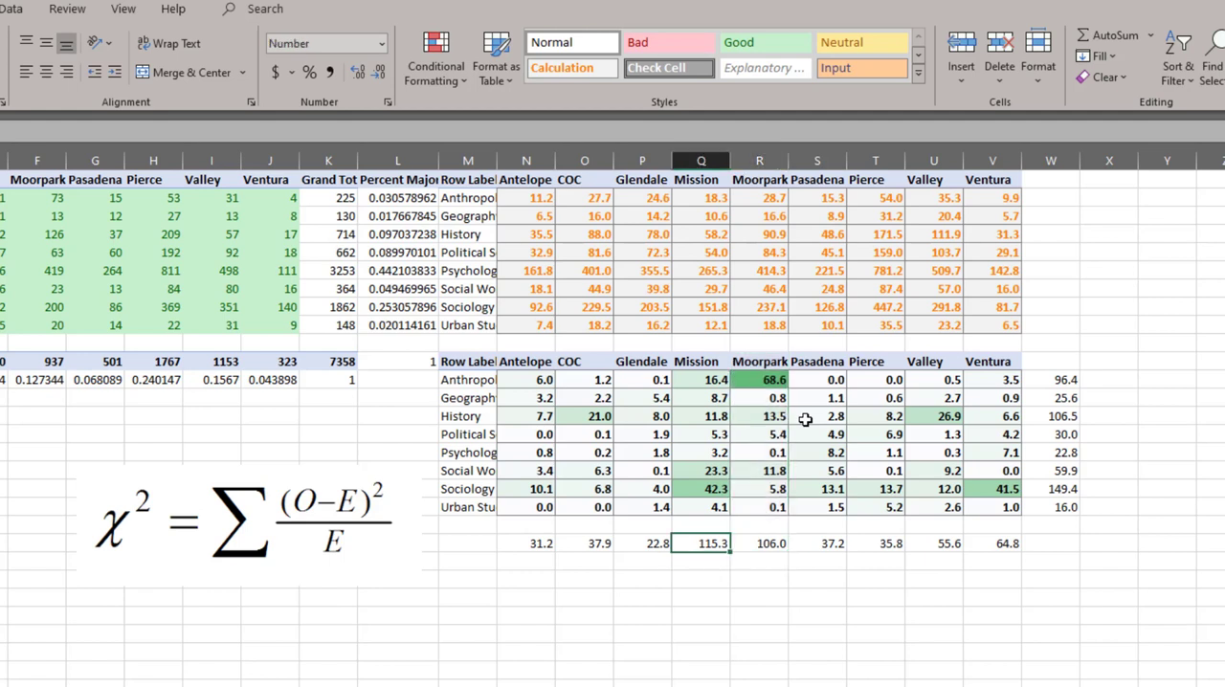
{"action": "key", "text": "Right"}
{"action": "key", "text": "Right"}
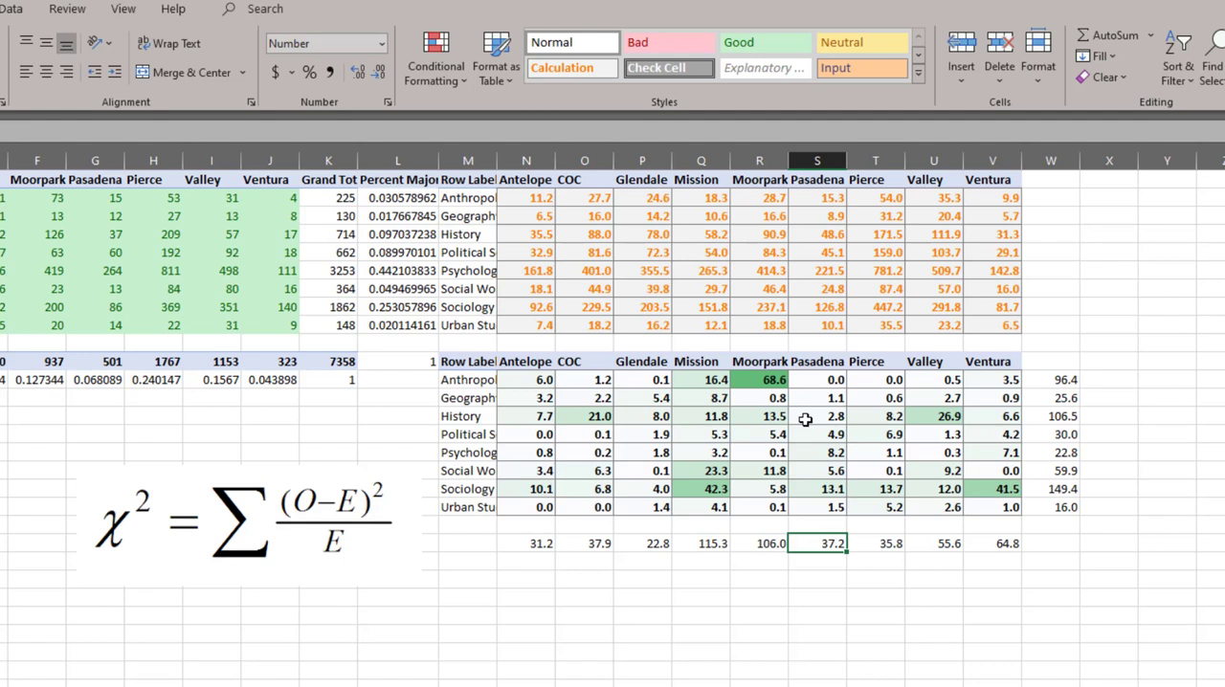
{"action": "key", "text": "Right"}
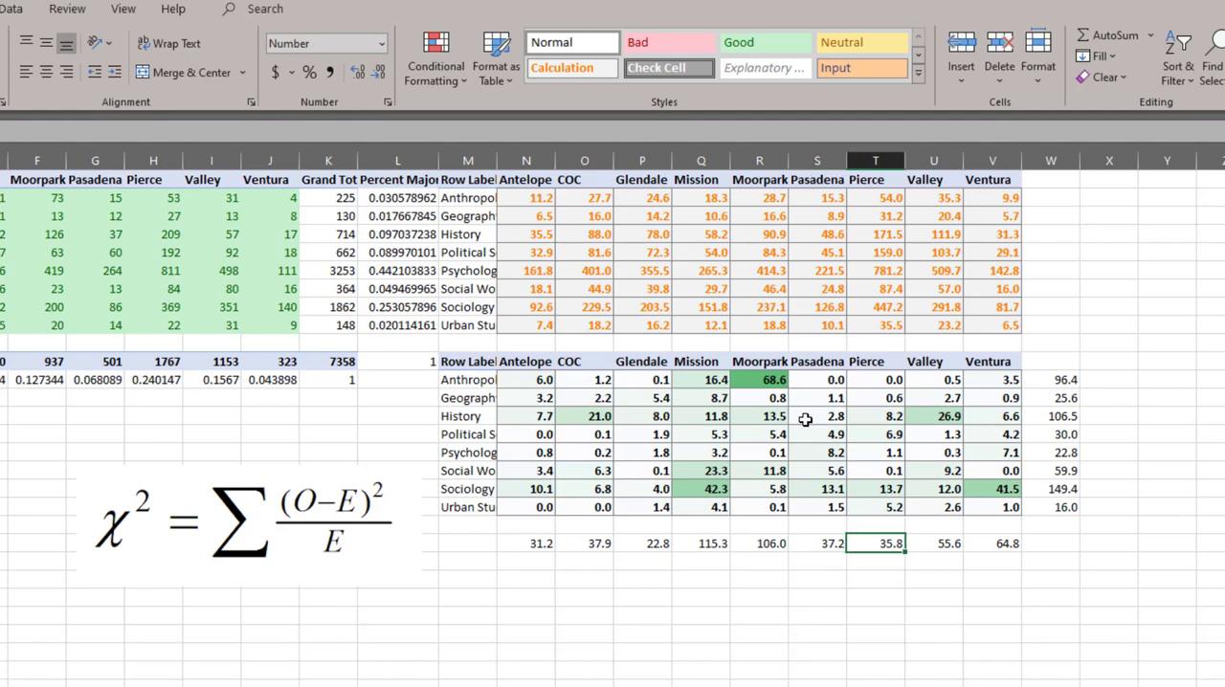
- Revisit Mission's chi-square total in row 21 and the Antelope column of individual terms with its total
{"action": "key", "text": "Left"}
{"action": "key", "text": "Left"}
{"action": "key", "text": "Left"}
{"action": "key", "text": "Left"}
{"action": "key", "text": "Left"}
{"action": "key", "text": "Left"}
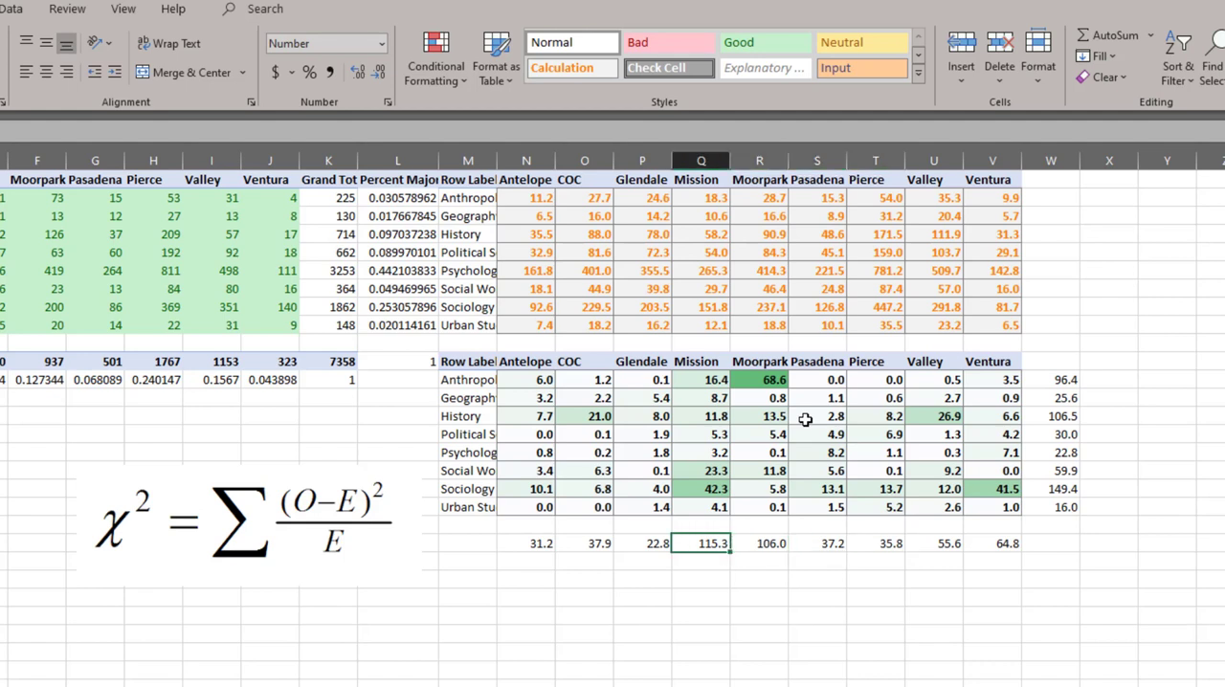
{"action": "key", "text": "ctrl+shift+Up"}
{"action": "key", "text": "ctrl+shift+Up"}
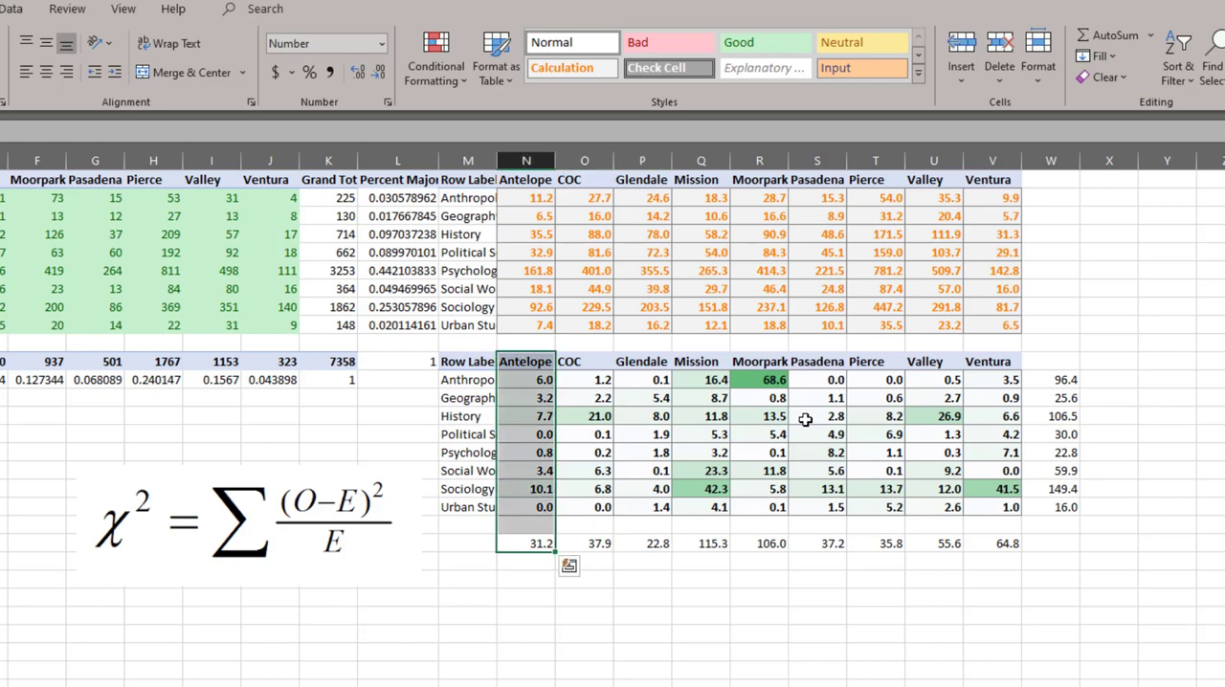
- Enter a SUM of N12:V19 in N23 to compute the overall chi-square statistic
{"action": "key", "text": "Down"}
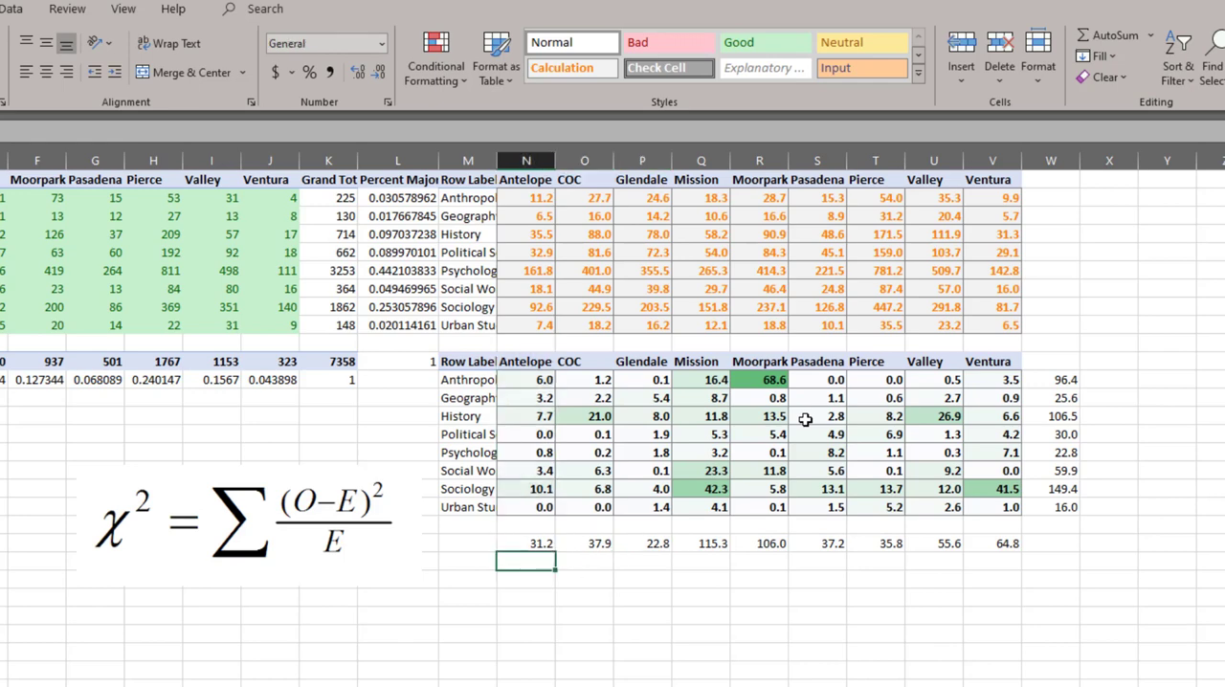
{"action": "key", "text": "Down"}
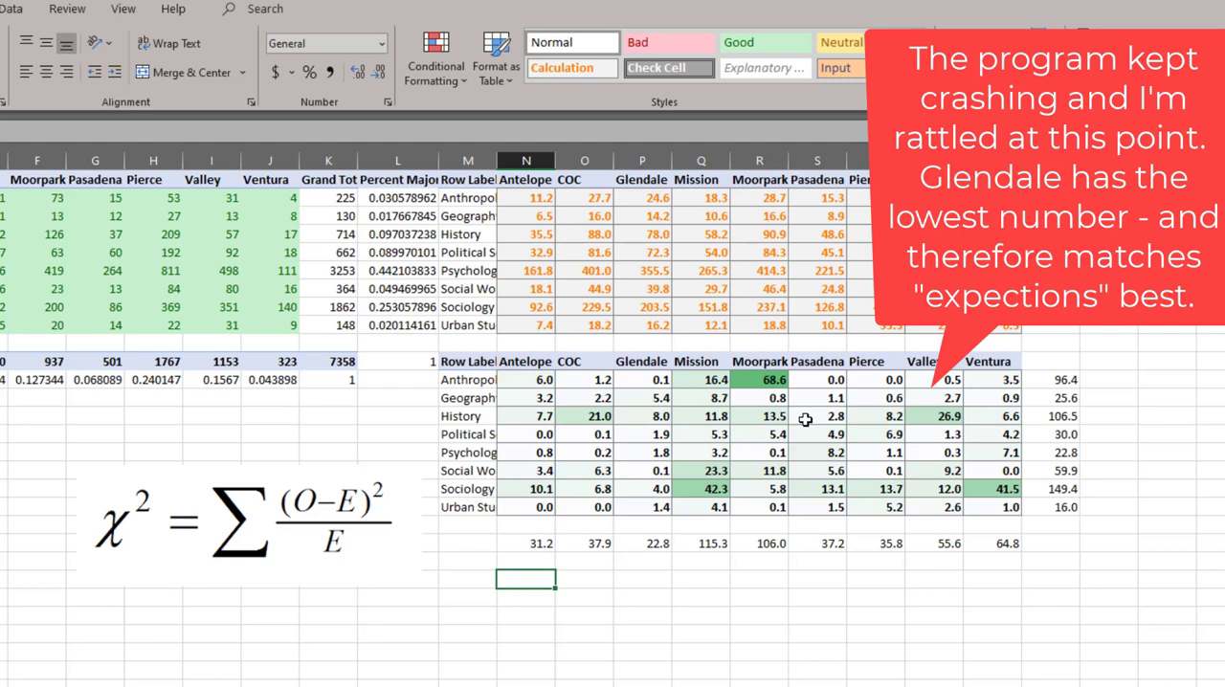
{"action": "type", "text": "=sum("}
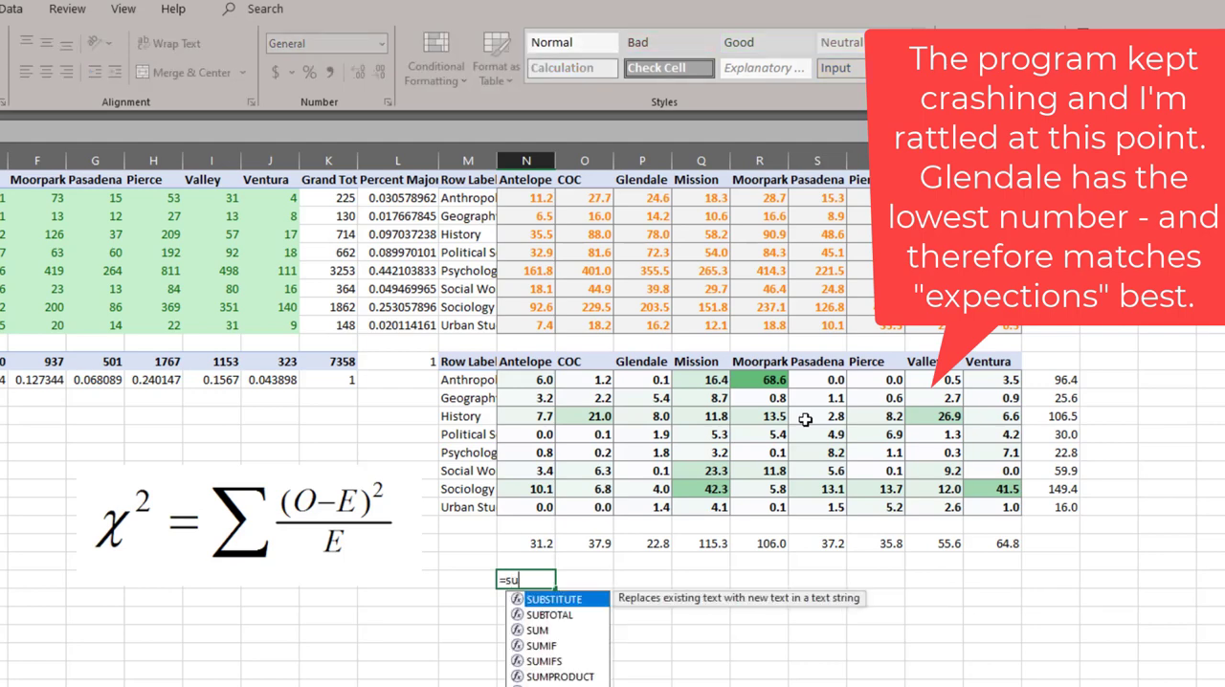
{"action": "key", "text": "Up"}
{"action": "key", "text": "Up"}
{"action": "key", "text": "Up"}
{"action": "key", "text": "Up"}
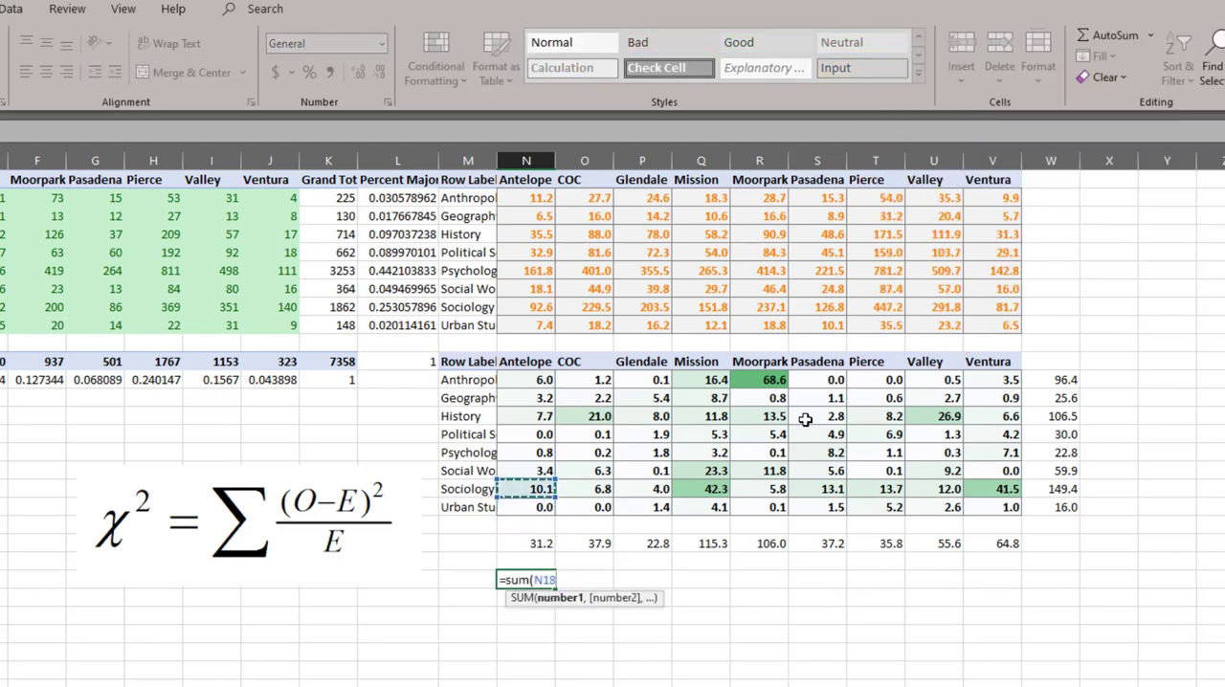
{"action": "key", "text": "ctrl+shift+Up"}
{"action": "key", "text": "shift+Right"}
{"action": "key", "text": "shift+Right"}
{"action": "key", "text": "shift+Right"}
{"action": "key", "text": "shift+Right"}
{"action": "key", "text": "shift+Right"}
{"action": "key", "text": "shift+Right"}
{"action": "key", "text": "shift+Right"}
{"action": "key", "text": "shift+Right"}
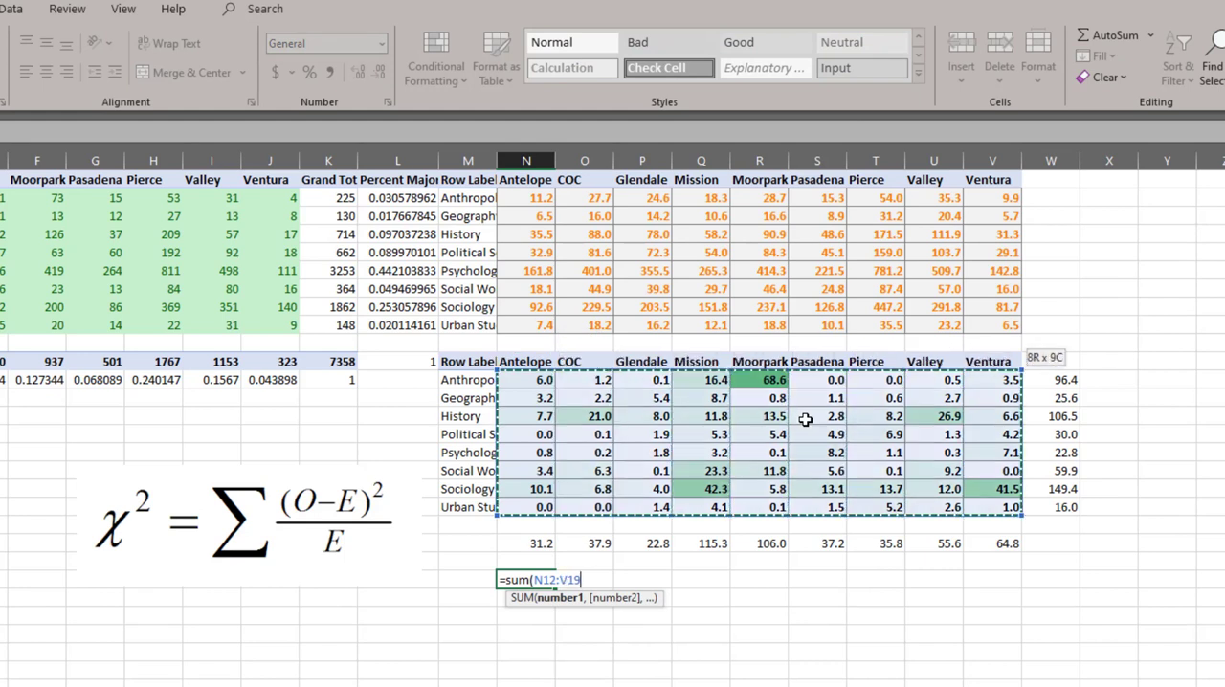
{"action": "key", "text": "ctrl+Return"}
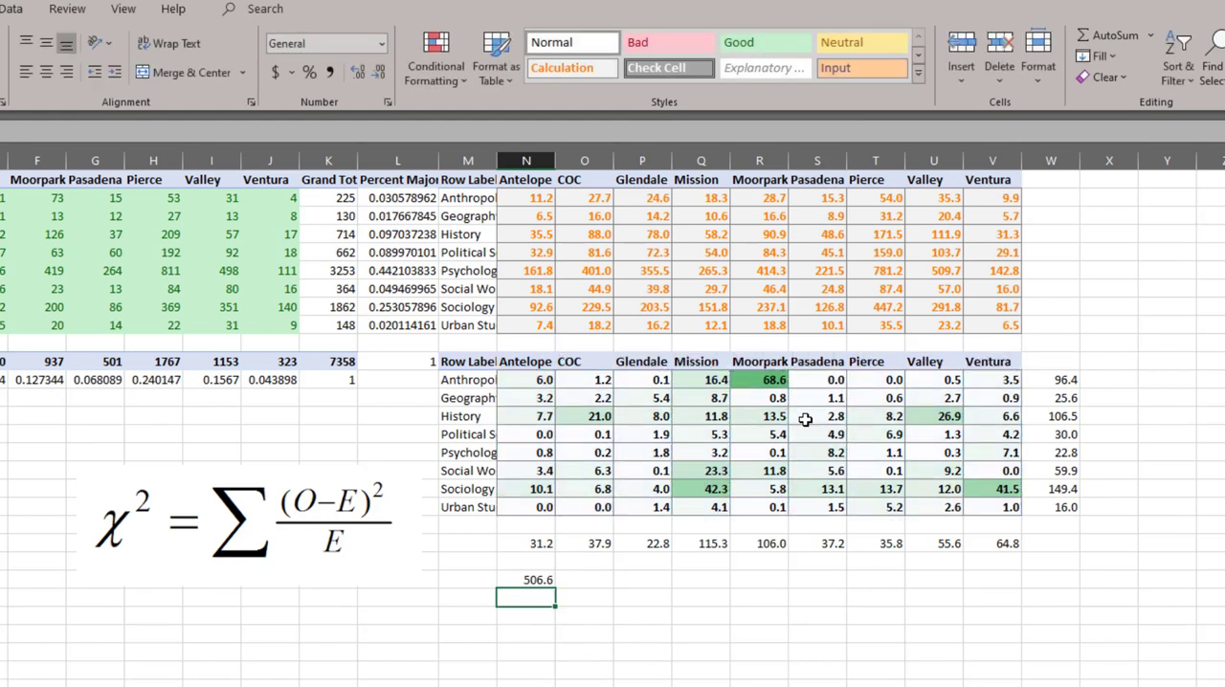
{"action": "key", "text": "Return"}
- Label the overall statistic "x square" in M23 and add the label "p" below it in M24
{"action": "type", "text": "="}
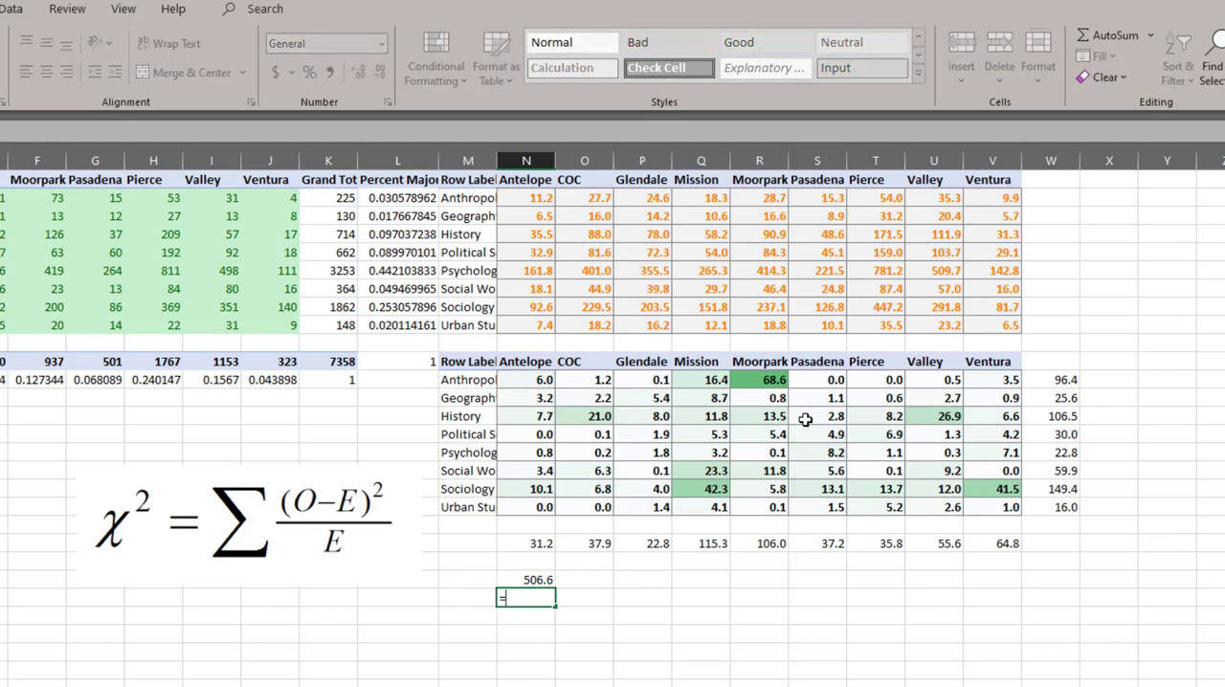
{"action": "key", "text": "Escape"}
{"action": "key", "text": "Up"}
{"action": "key", "text": "Left"}
{"action": "type", "text": "x s"}
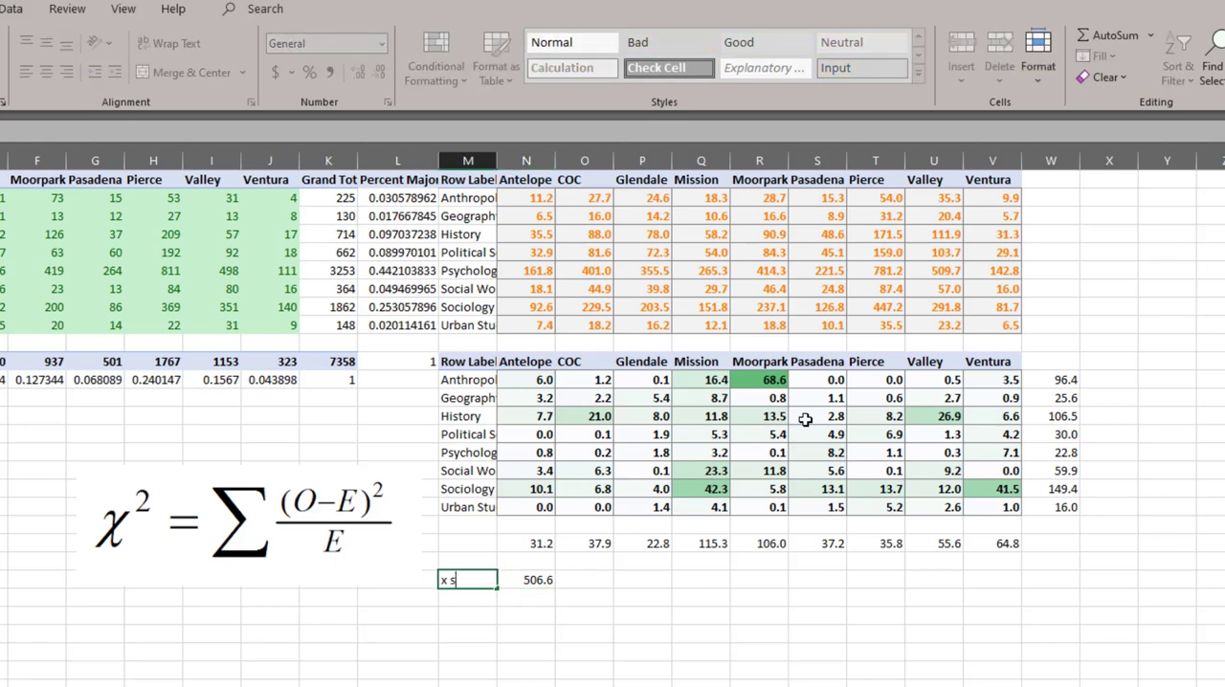
{"action": "type", "text": "quare"}
{"action": "key", "text": "Return"}
{"action": "type", "text": "p"}
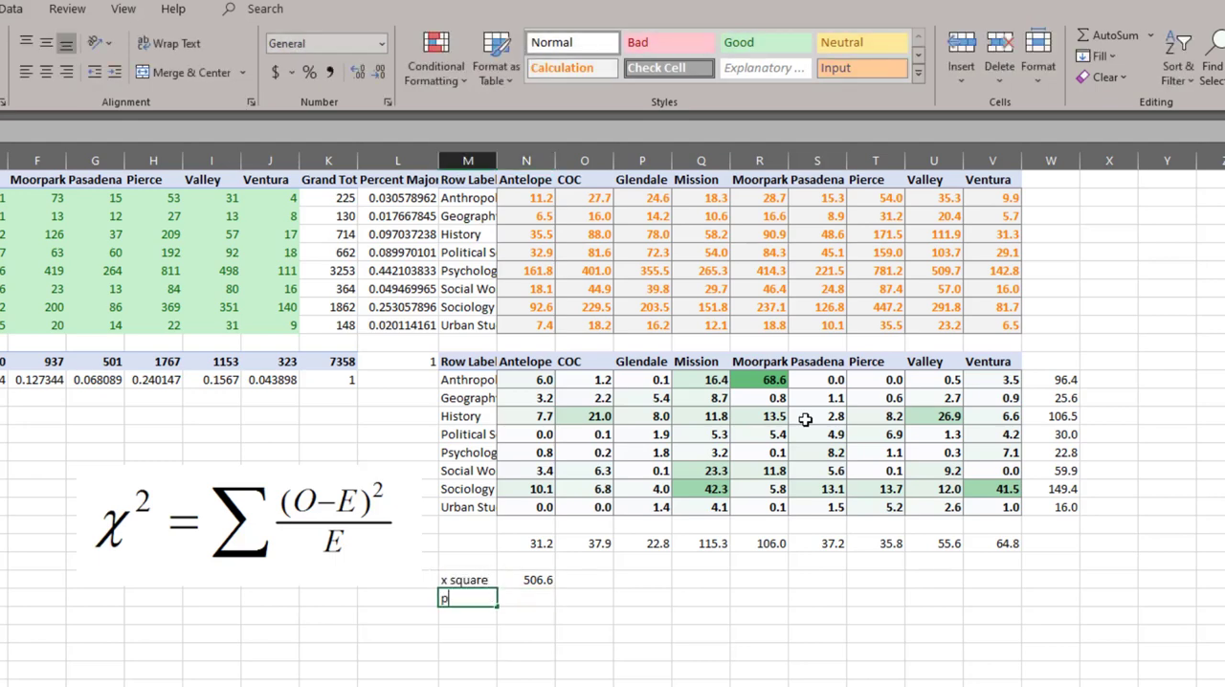
{"action": "key", "text": "Tab"}
{"action": "key", "text": "Escape"}
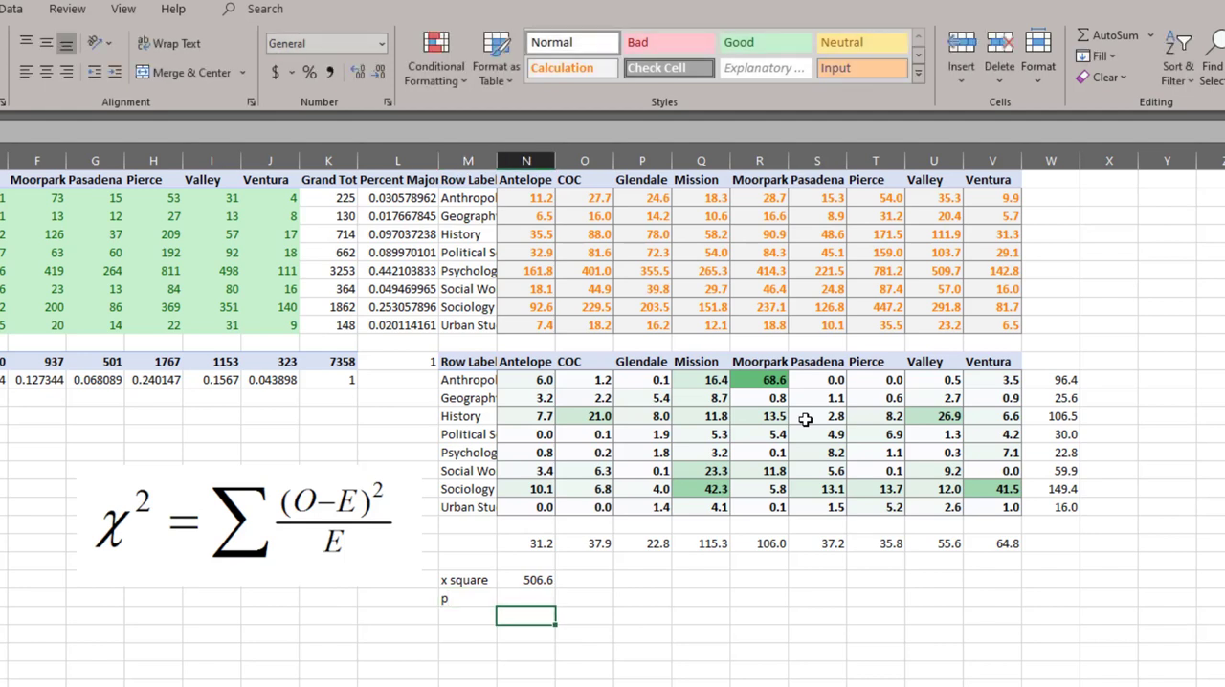
- Calculate the p-value in N24 with CHISQ.DIST.RT, using N23 as x and C16 as the degrees of freedom
{"action": "type", "text": "="}
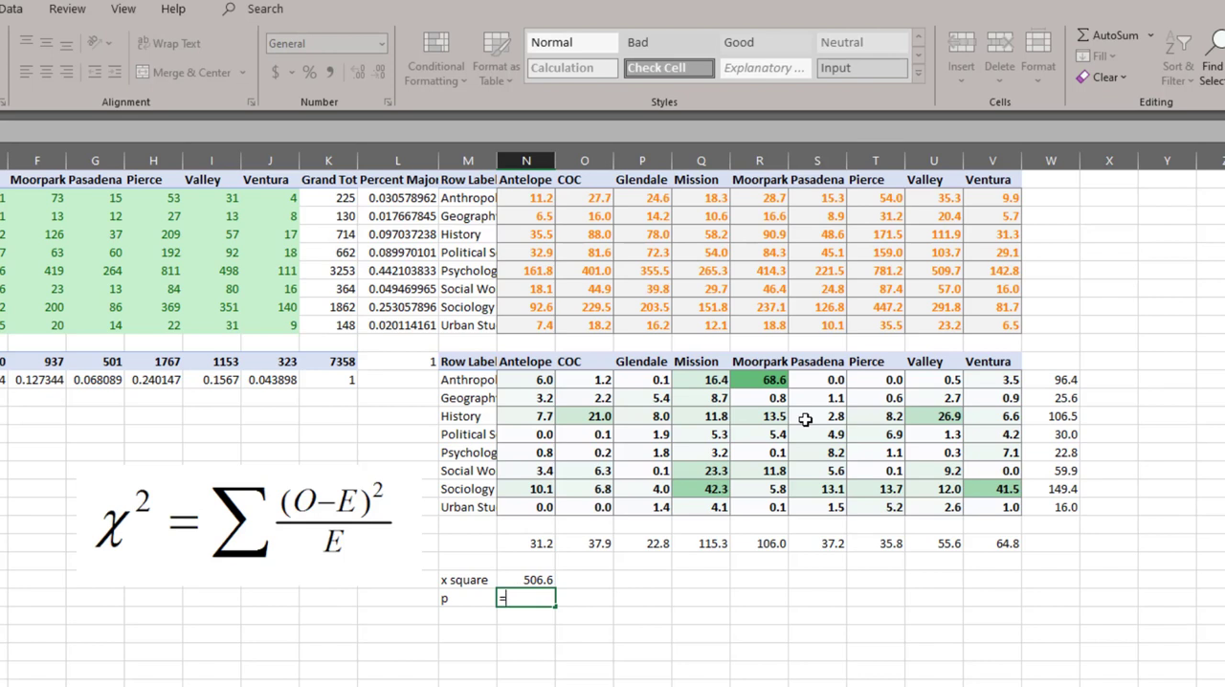
{"action": "type", "text": "chi"}
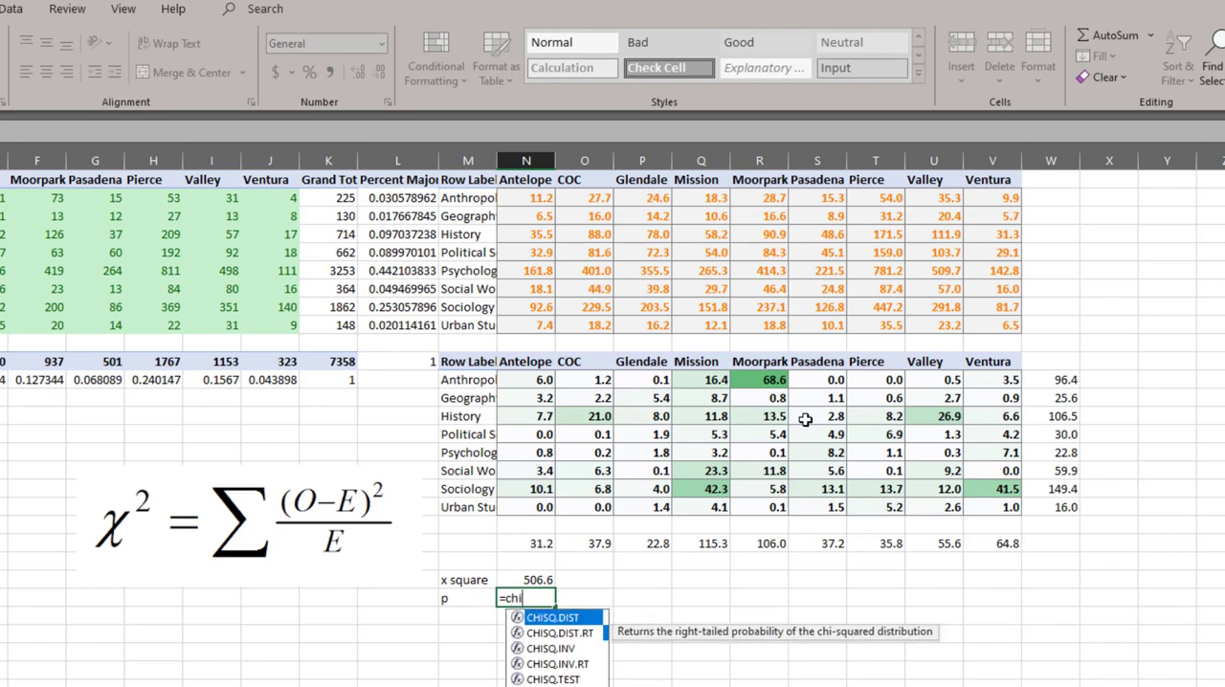
{"action": "key", "text": "Down"}
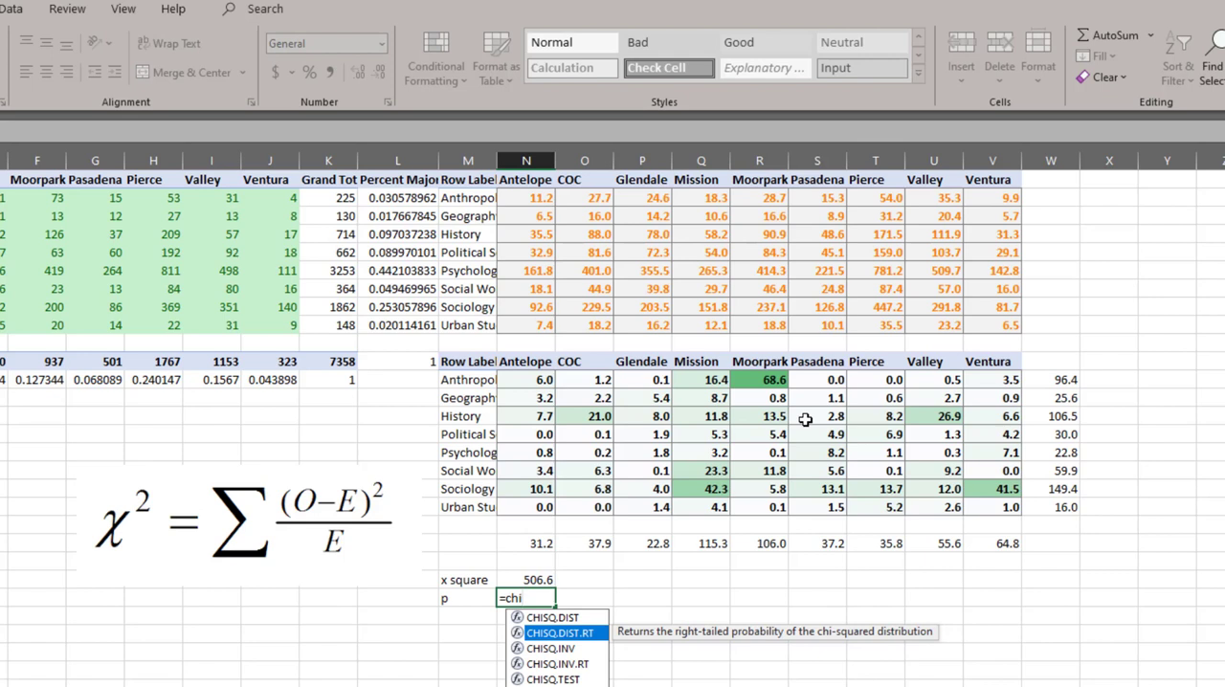
{"action": "key", "text": "Tab"}
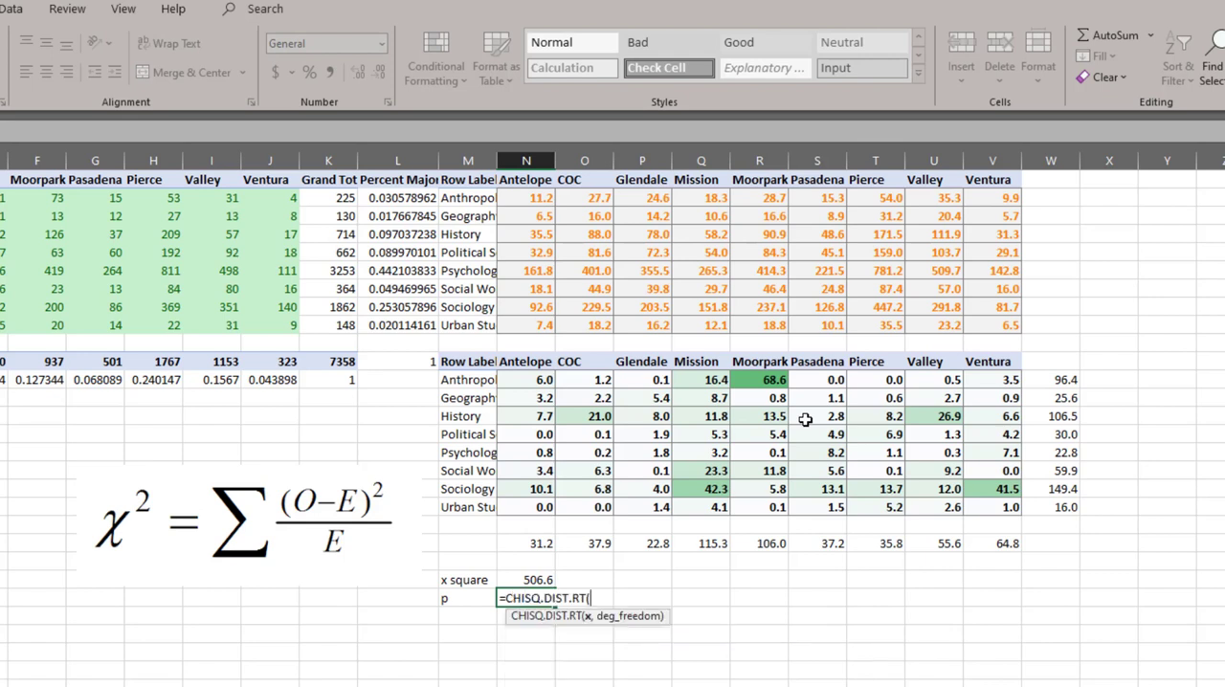
{"action": "key", "text": "Up"}
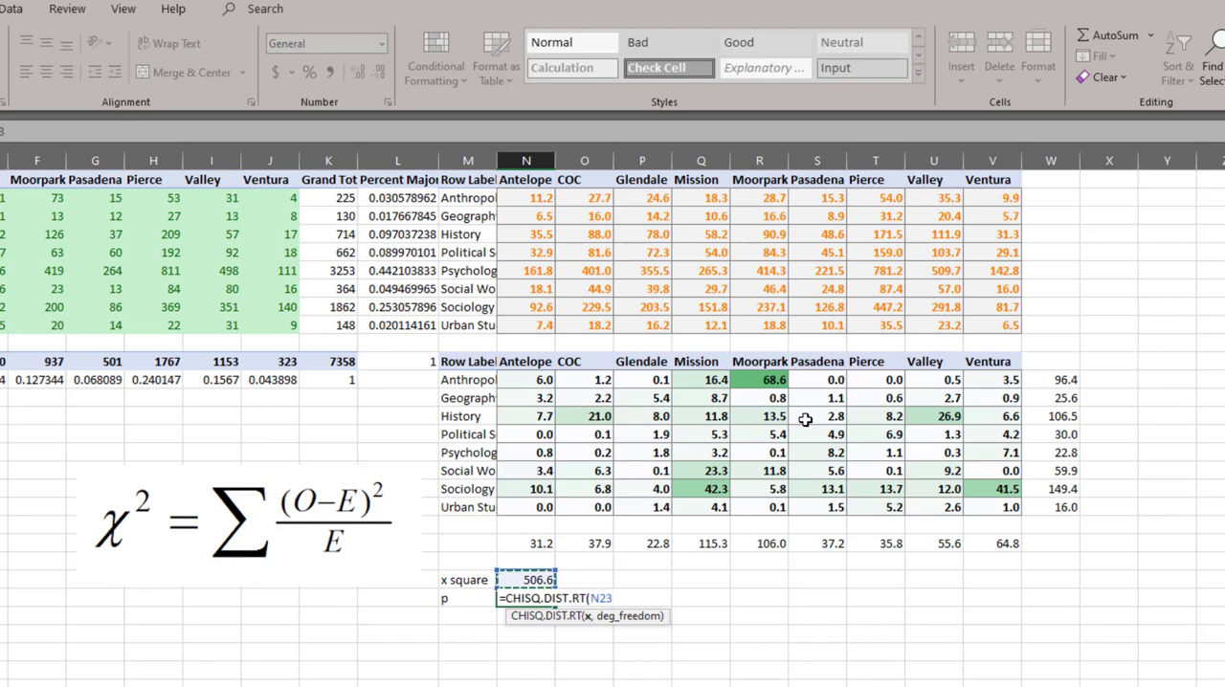
{"action": "type", "text": ","}
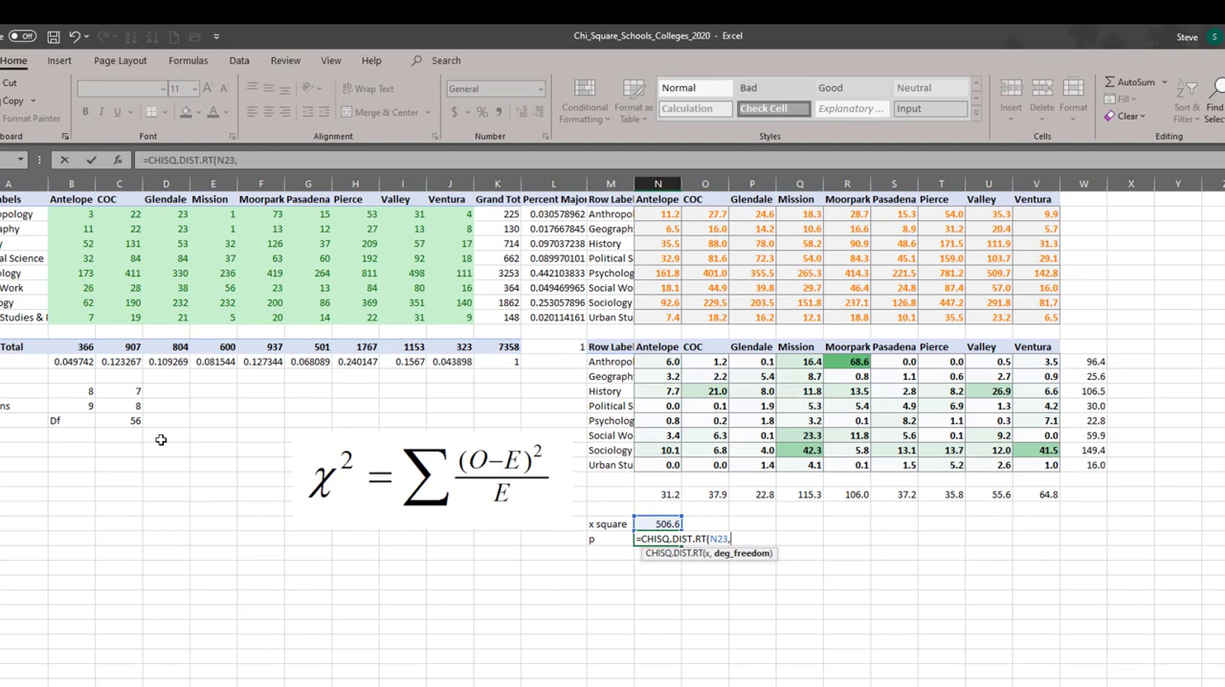
{"action": "left_click", "coordinate": [134, 421]}
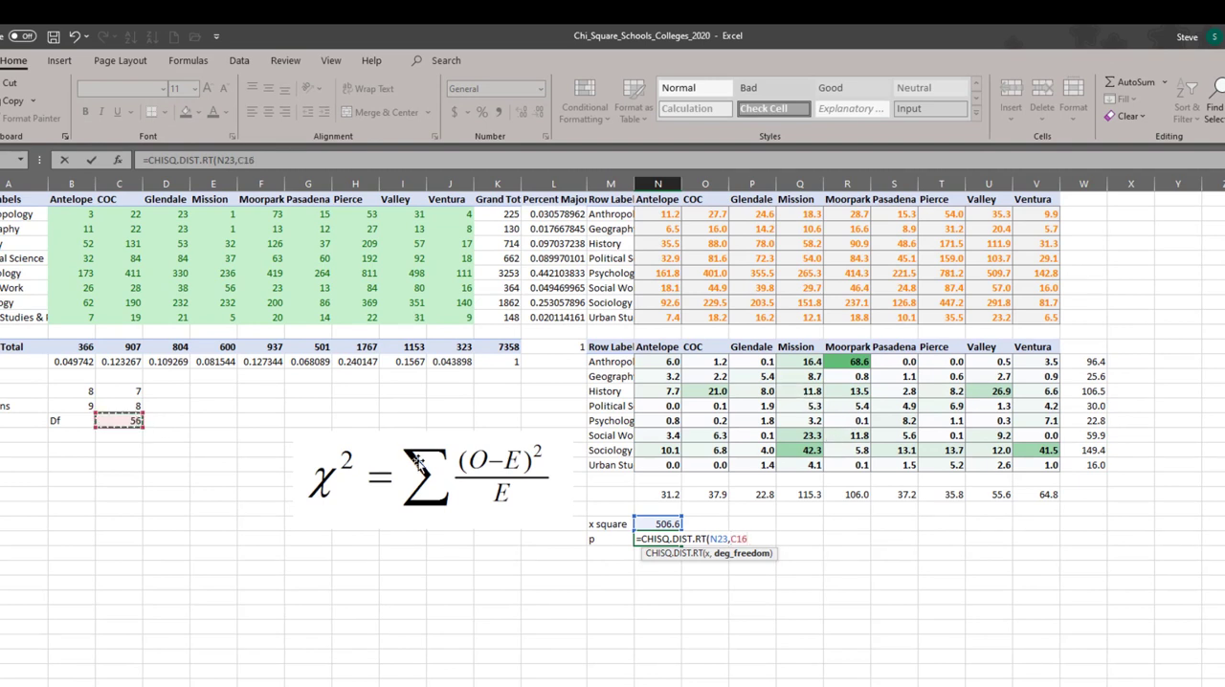
{"action": "key", "text": "ctrl+Return"}
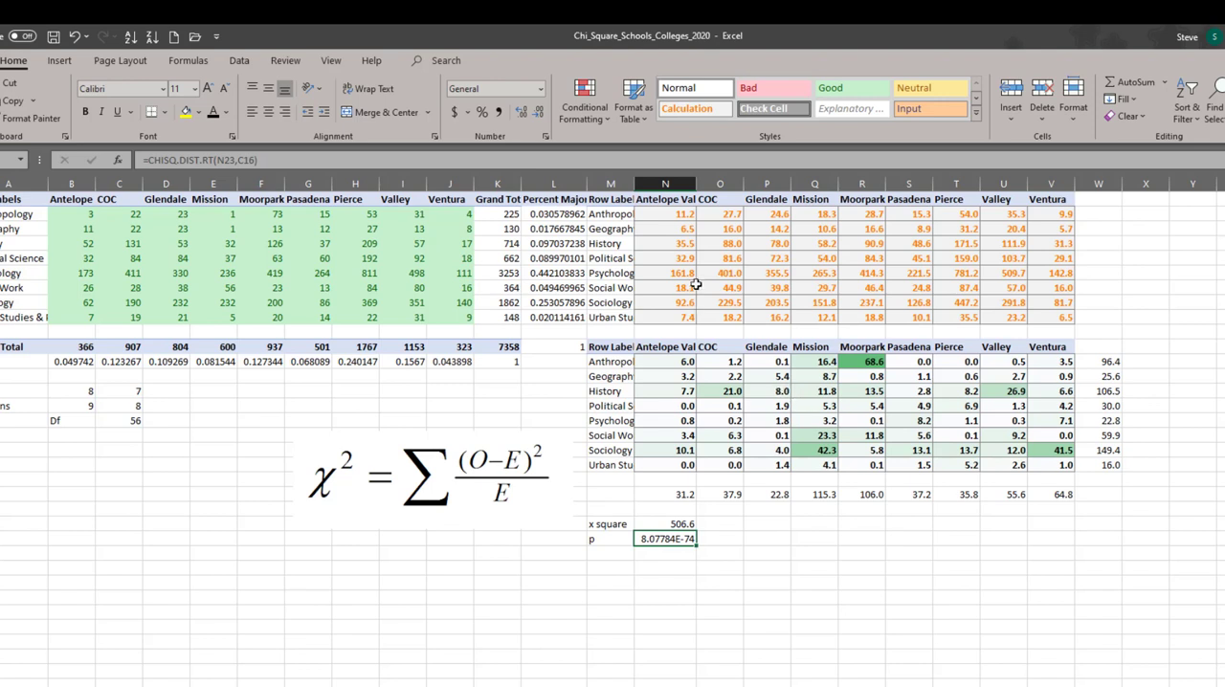
- Format the p-value in N24 as Number with six decimal places, and check it against the overall chi-square formula
{"action": "left_click", "coordinate": [541, 90]}
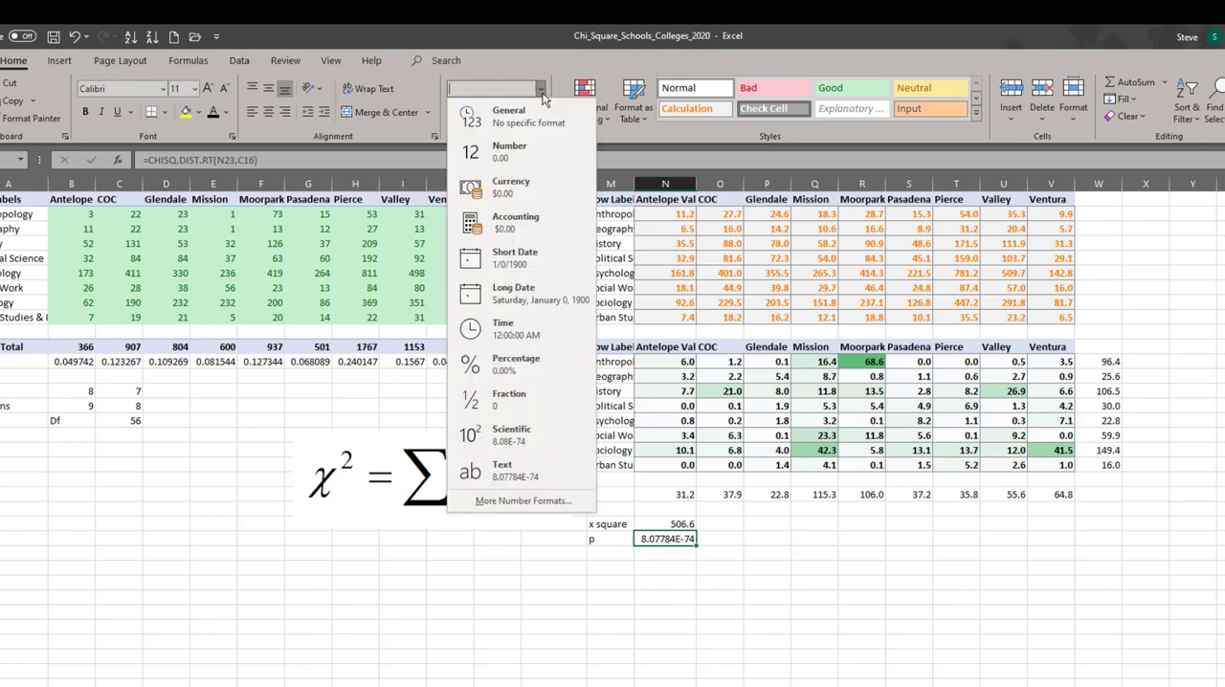
{"action": "left_click", "coordinate": [516, 142]}
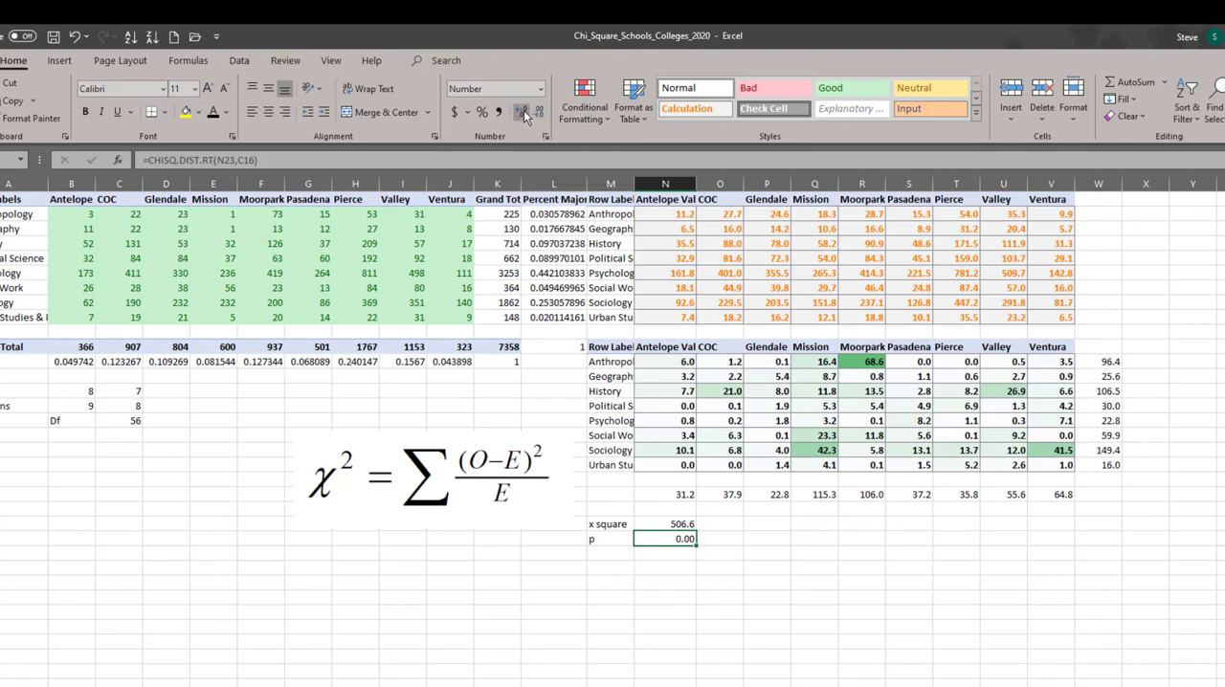
{"action": "left_click", "coordinate": [521, 113]}
{"action": "left_click", "coordinate": [522, 113]}
{"action": "left_click", "coordinate": [521, 113]}
{"action": "left_click", "coordinate": [521, 113]}
{"action": "left_click", "coordinate": [670, 526]}
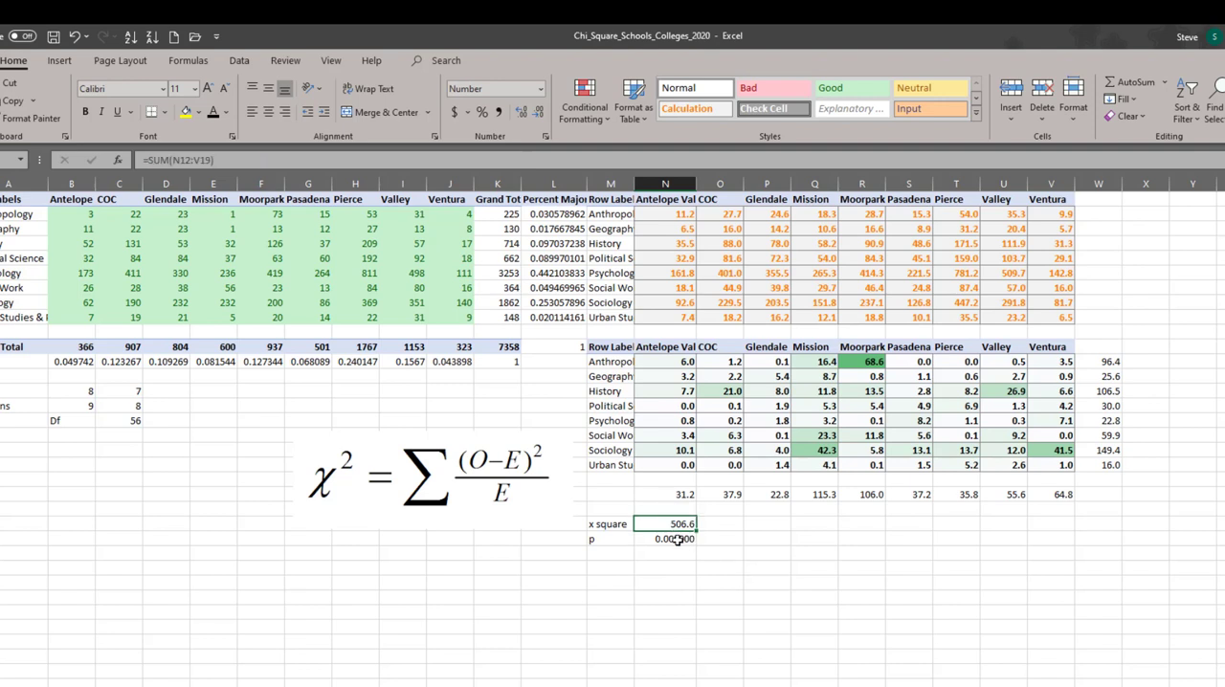
{"action": "left_click", "coordinate": [677, 540]}
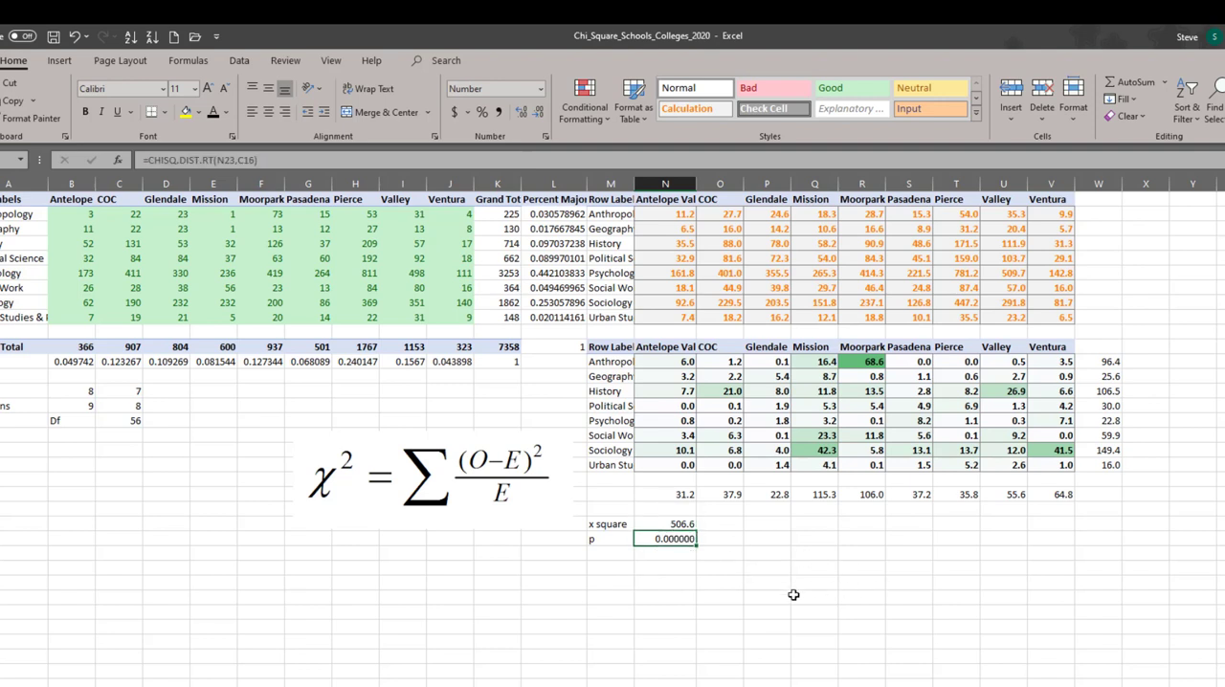
{"action": "key", "text": "Right"}
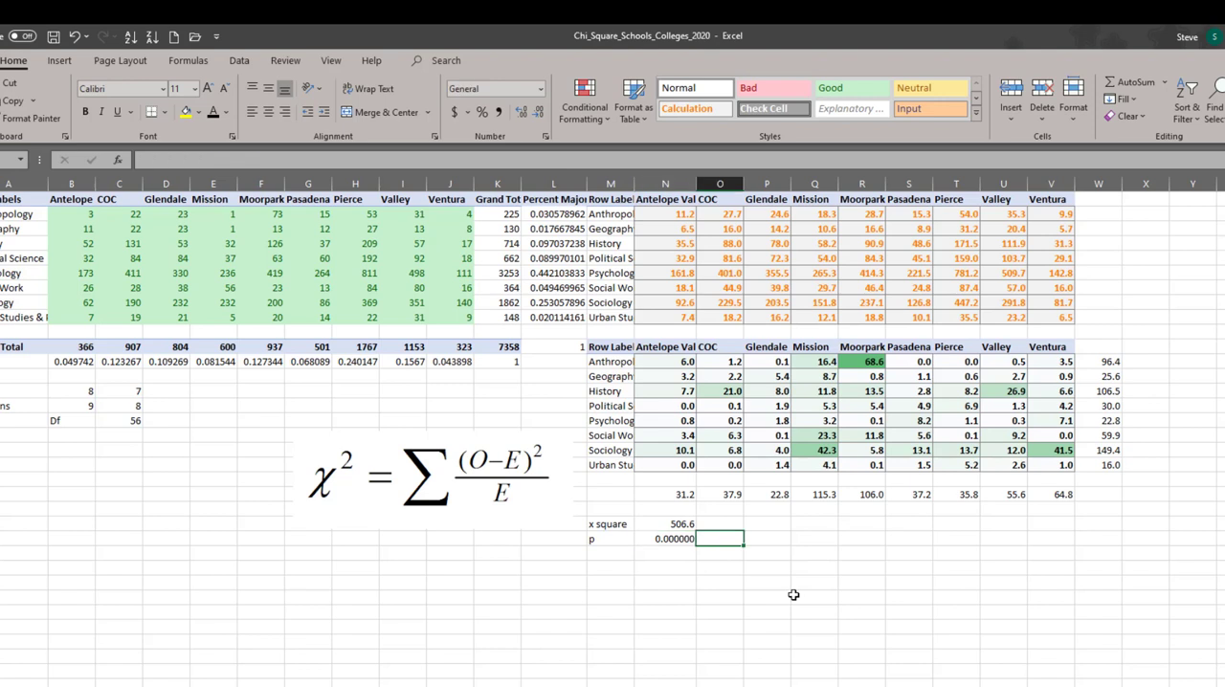
{"action": "key", "text": "Right"}
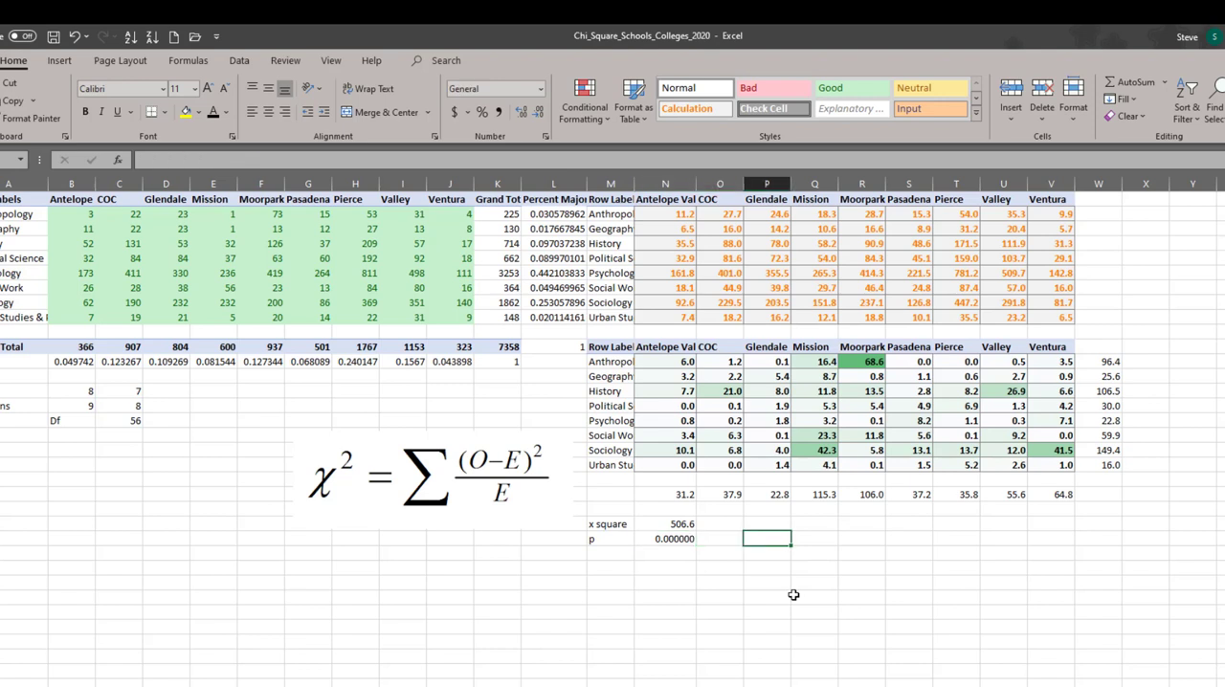